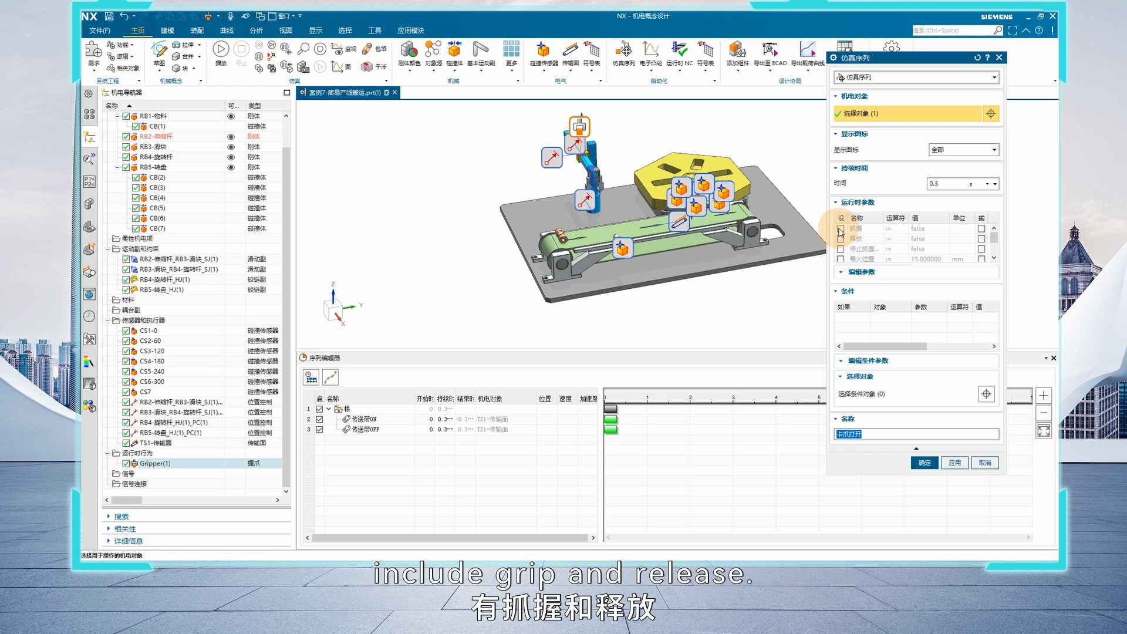
Enable the grip (抓握) and release (释放) runtime parameters of the 卡爪打开 operation and set release to true
click(842, 241)
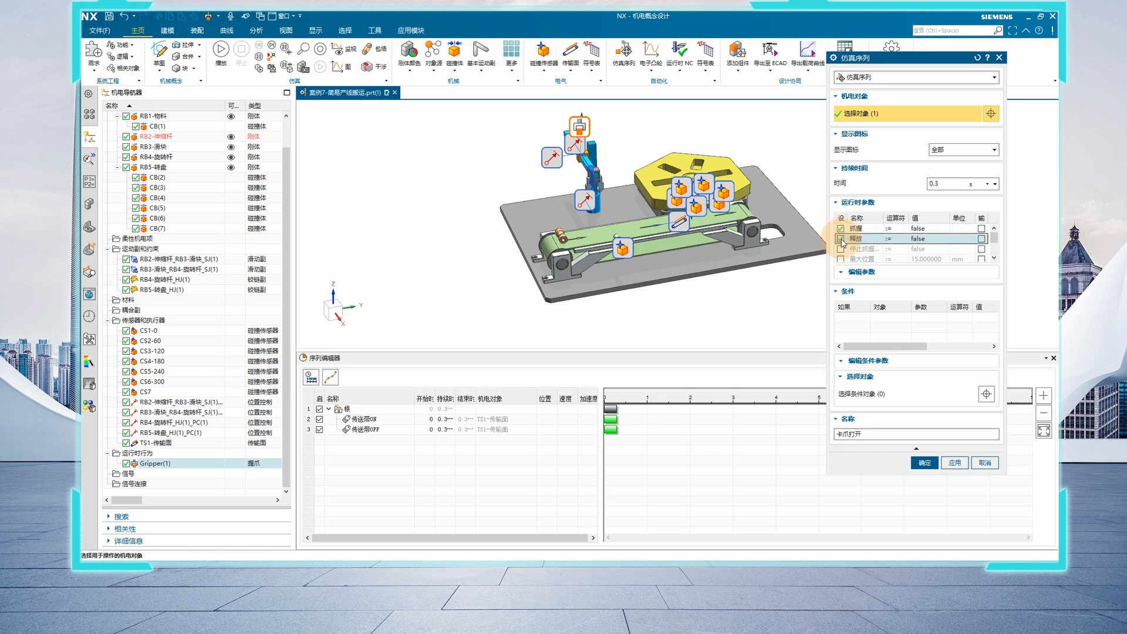
click(841, 240)
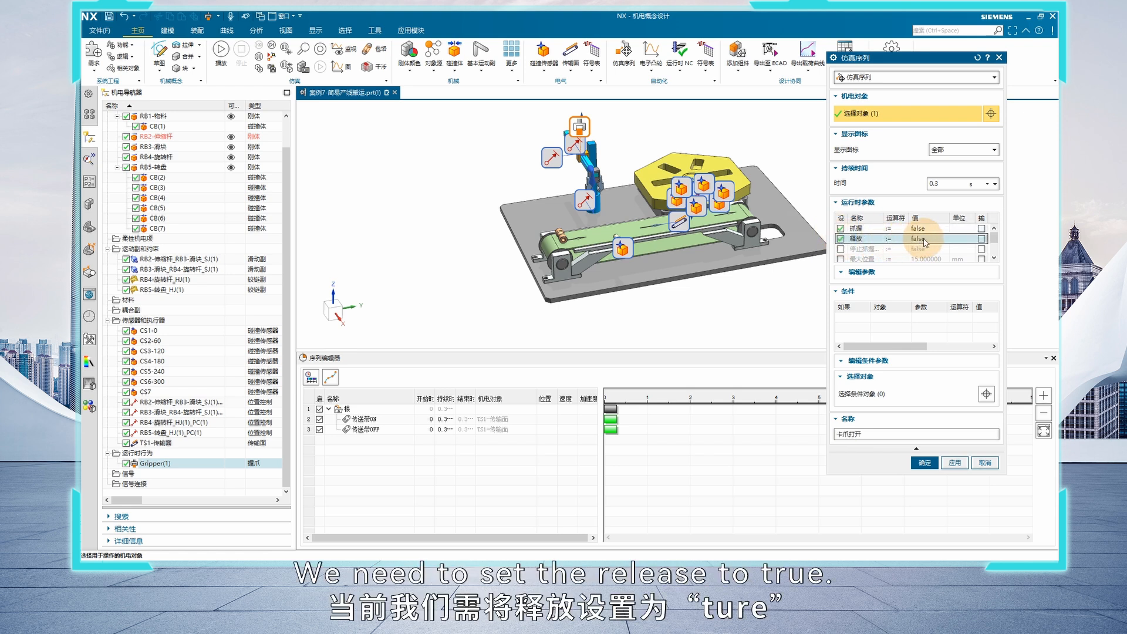
click(924, 241)
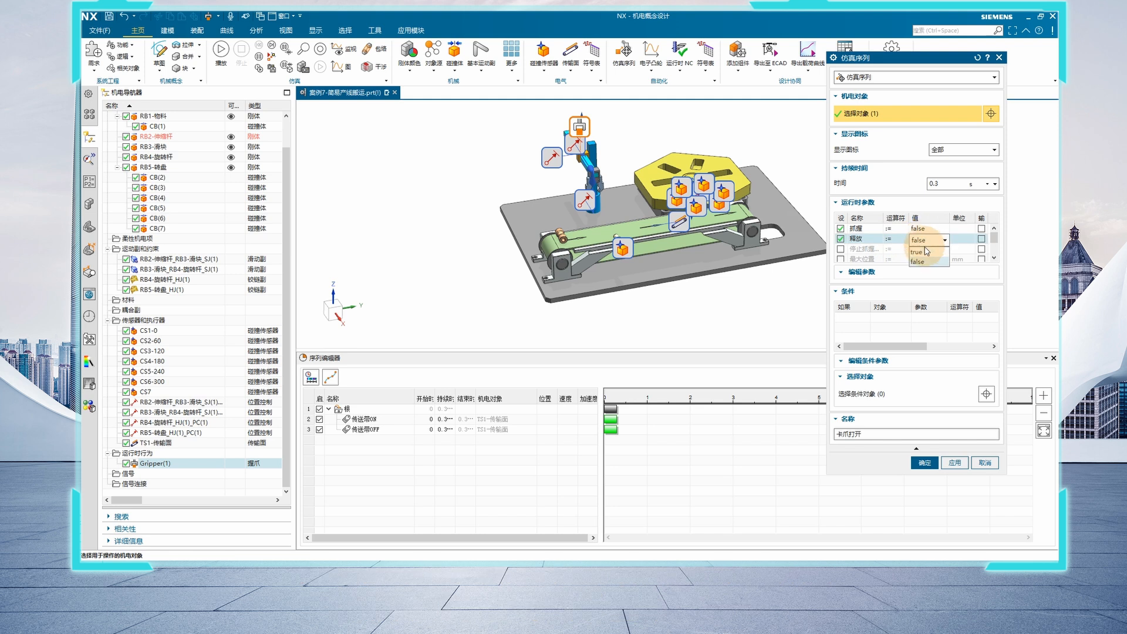
click(919, 253)
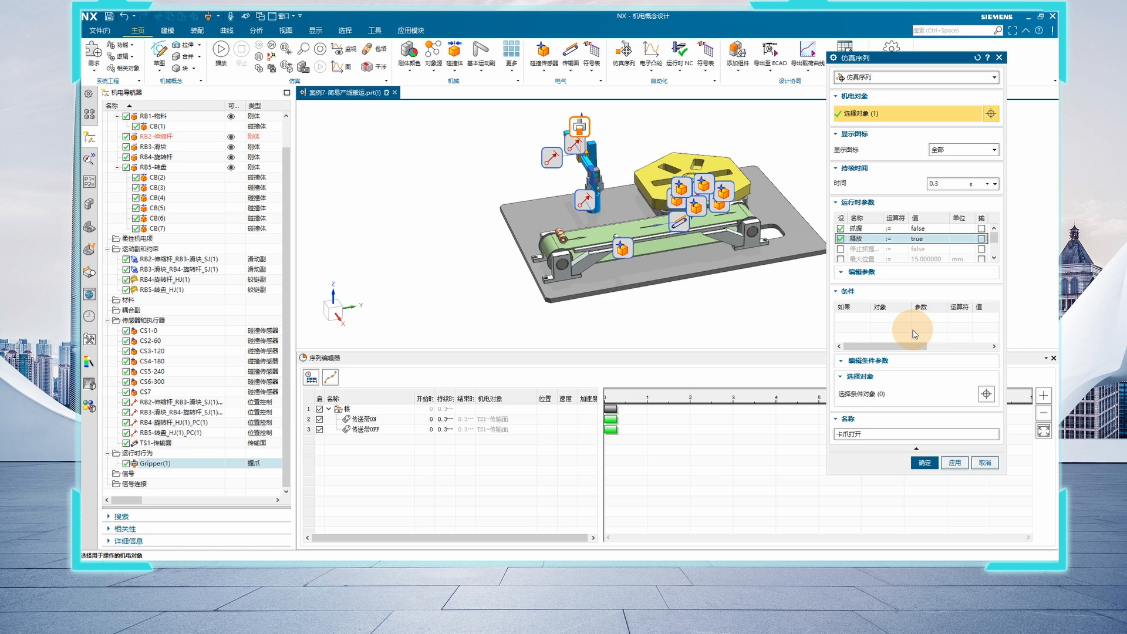
Add the start condition that collision sensor CS7 triggered (已触发) equals true, and accept the gripper-opening operation
click(879, 399)
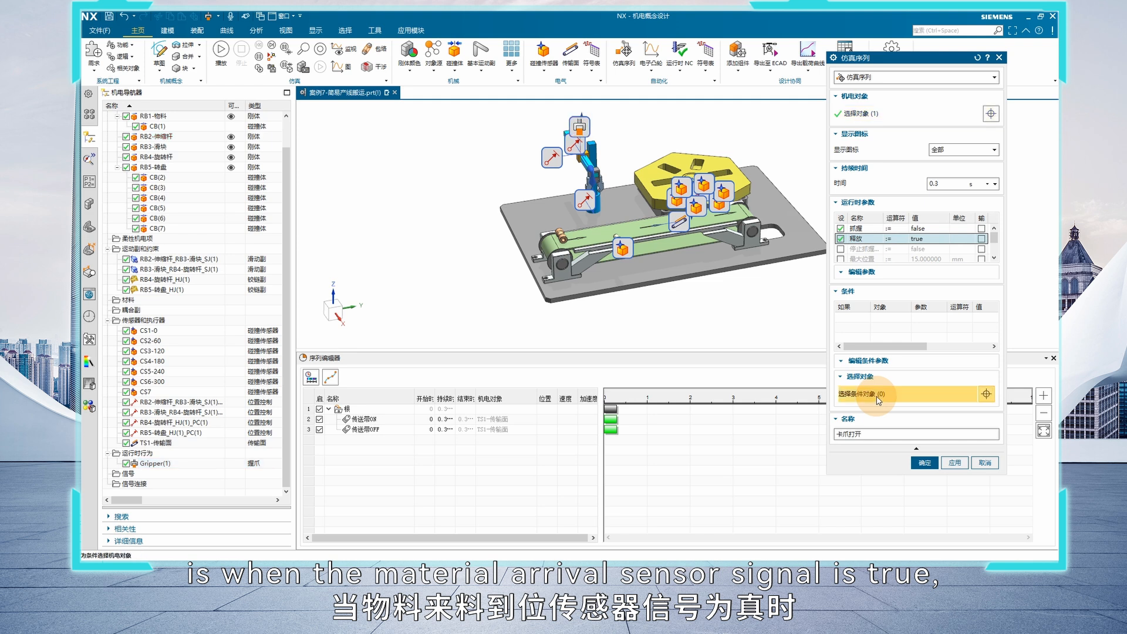
click(154, 392)
click(990, 330)
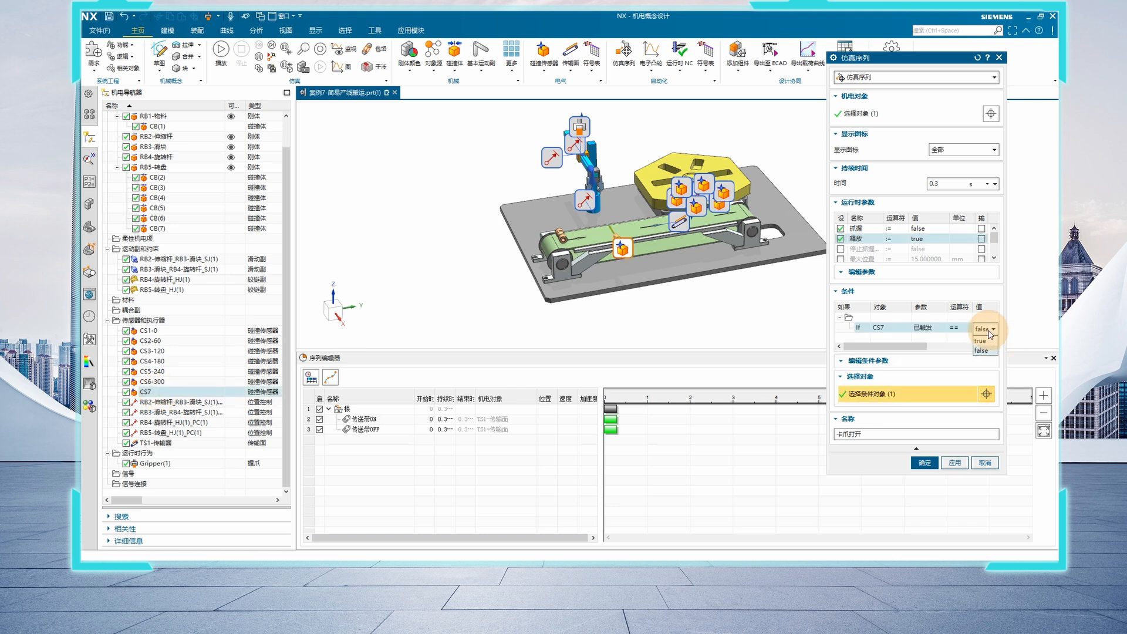
click(980, 340)
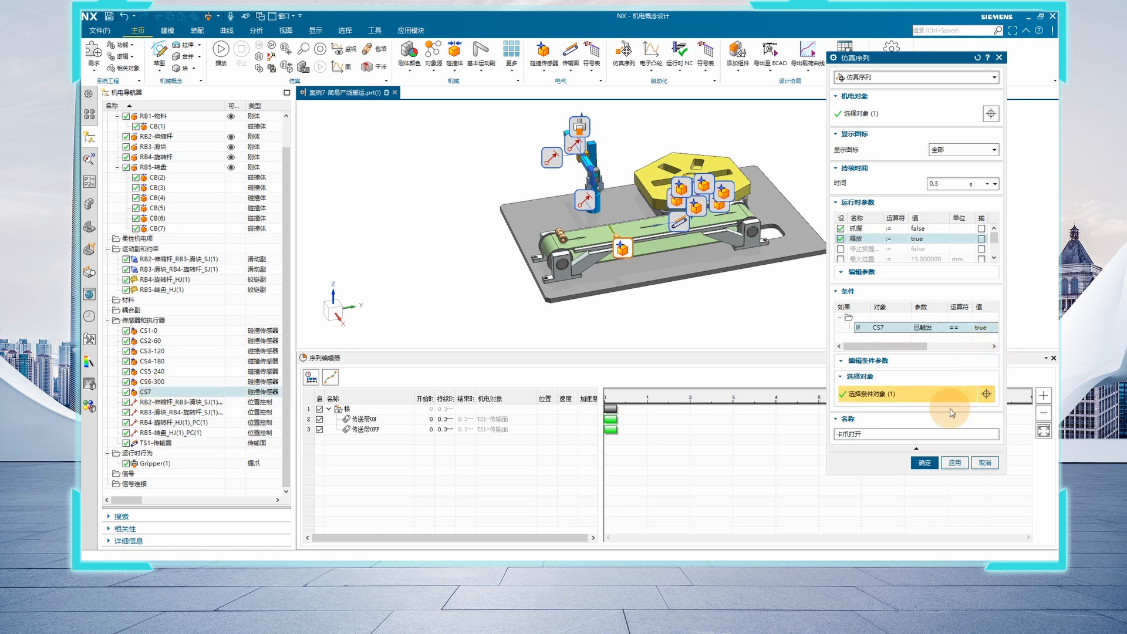
click(924, 463)
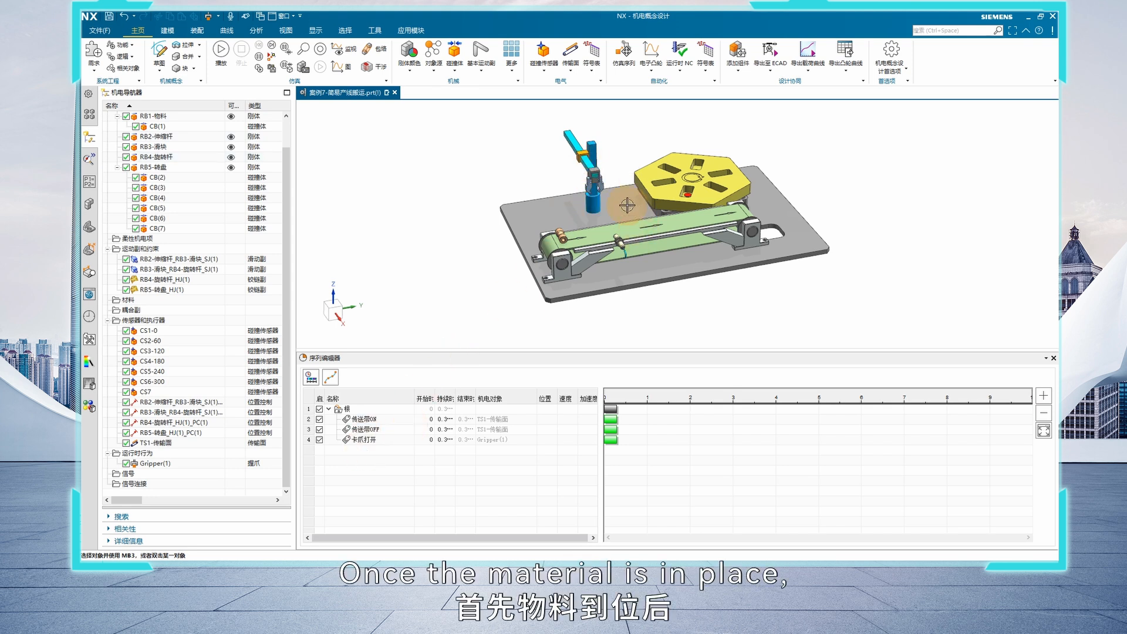
Add a new simulation operation to the sequence and name it 伸出杆取料
middle_drag(613, 199, 538, 270)
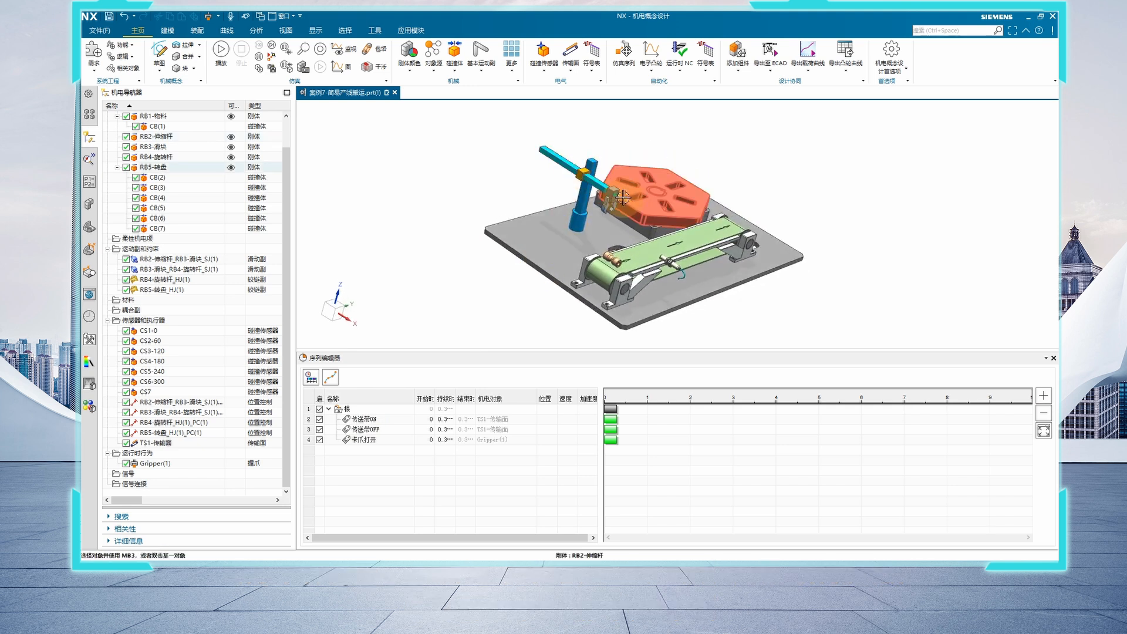
right_click(390, 449)
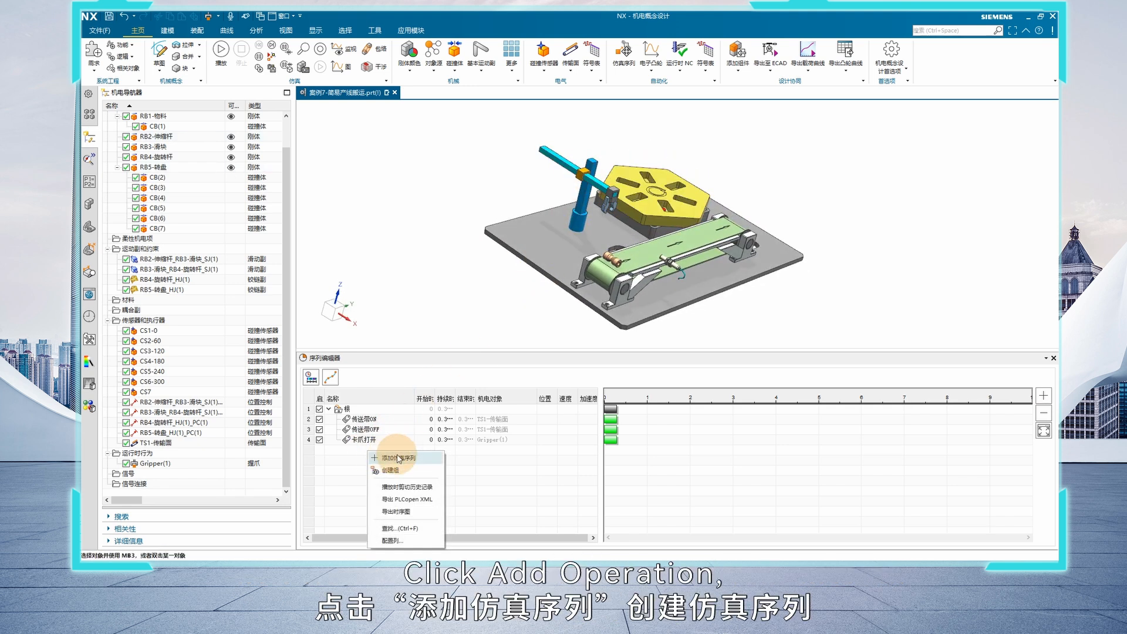
click(401, 458)
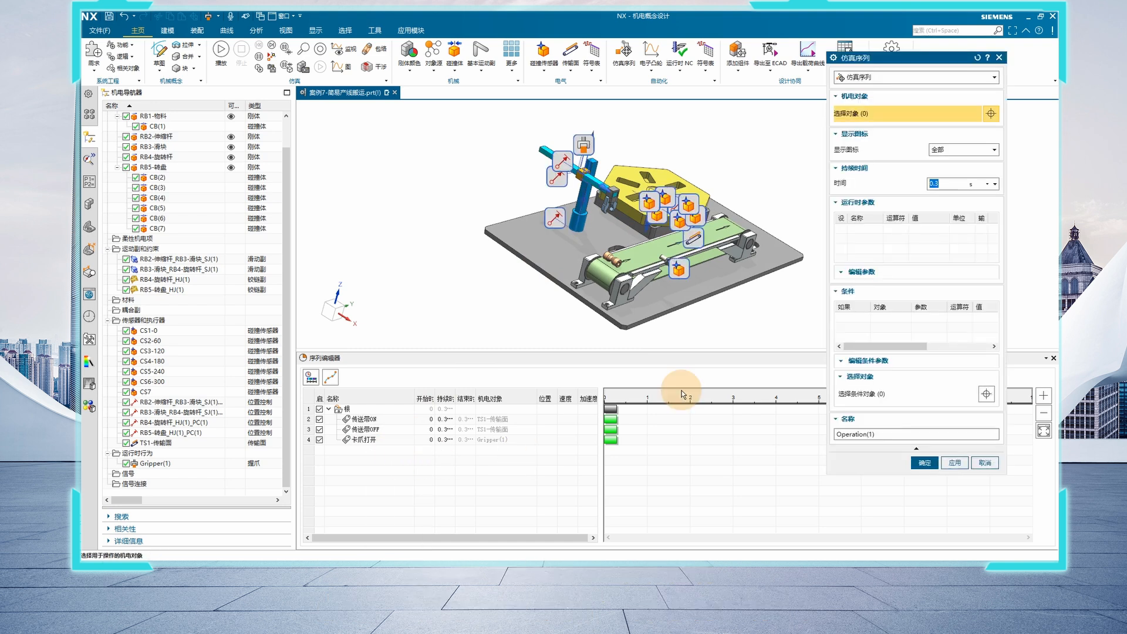
click(879, 436)
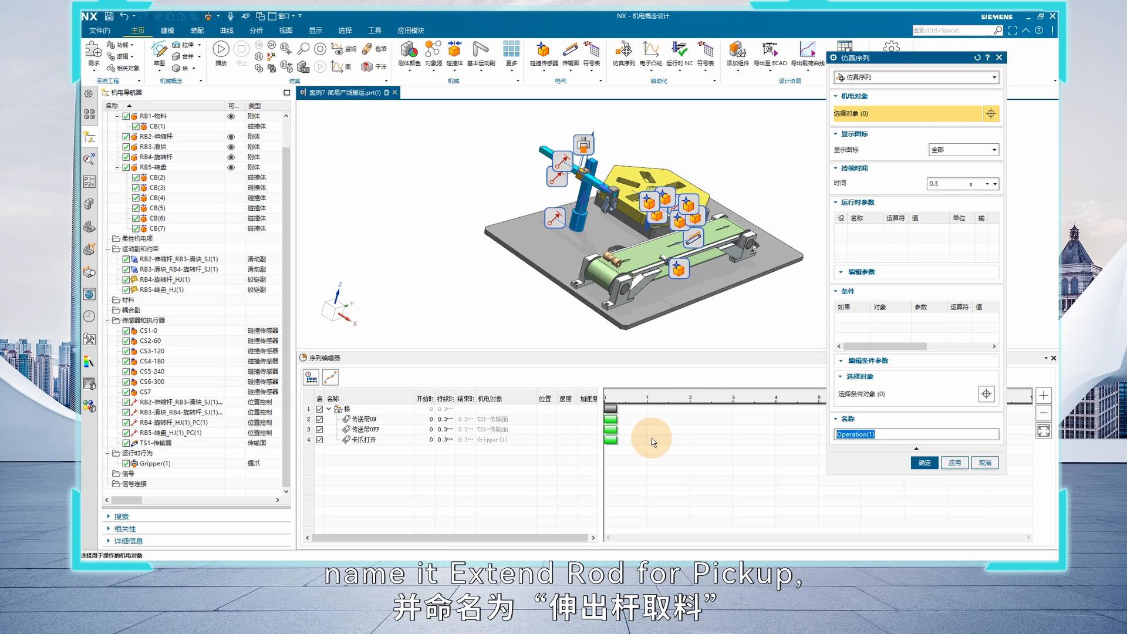
text(shencha)
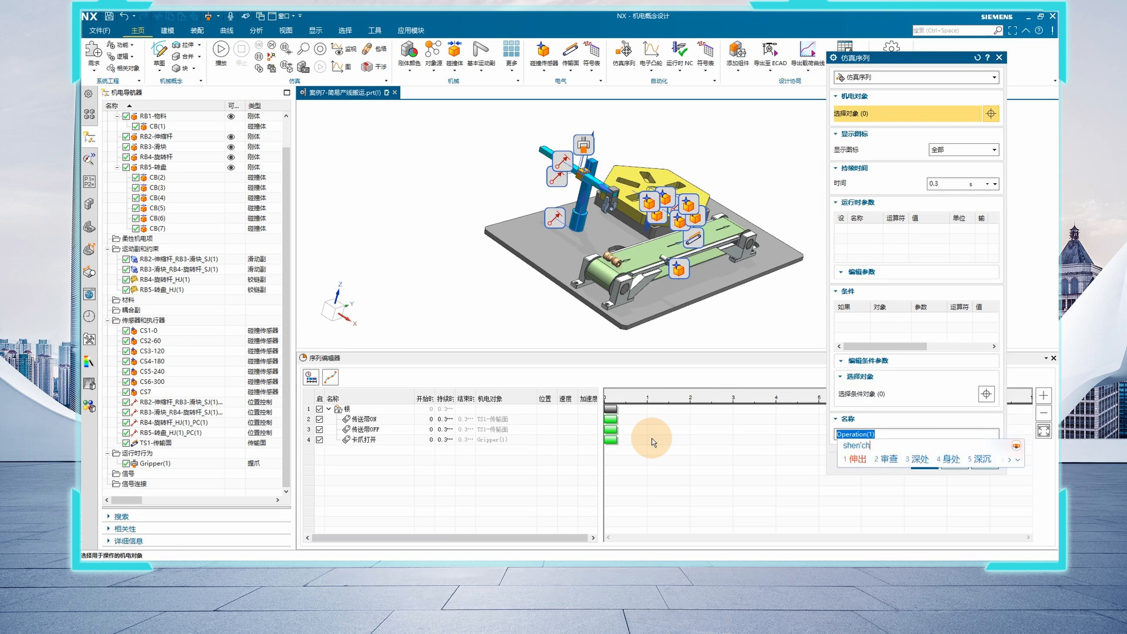
key(BackSpace)
text(u)
key(space)
text(gan)
key(space)
text(quliao)
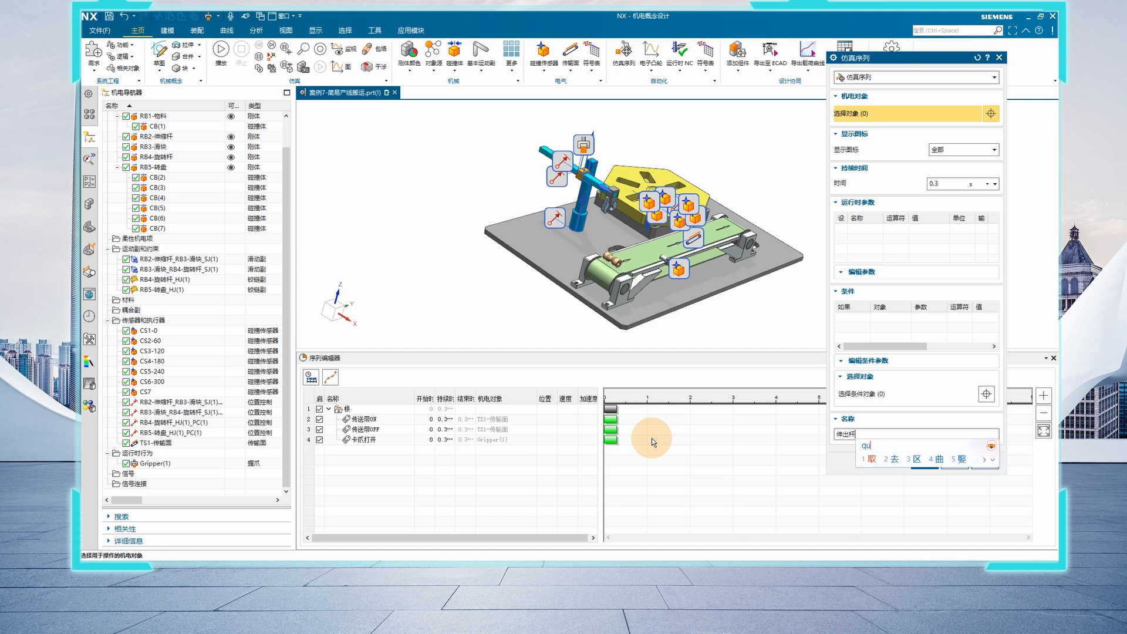
key(space)
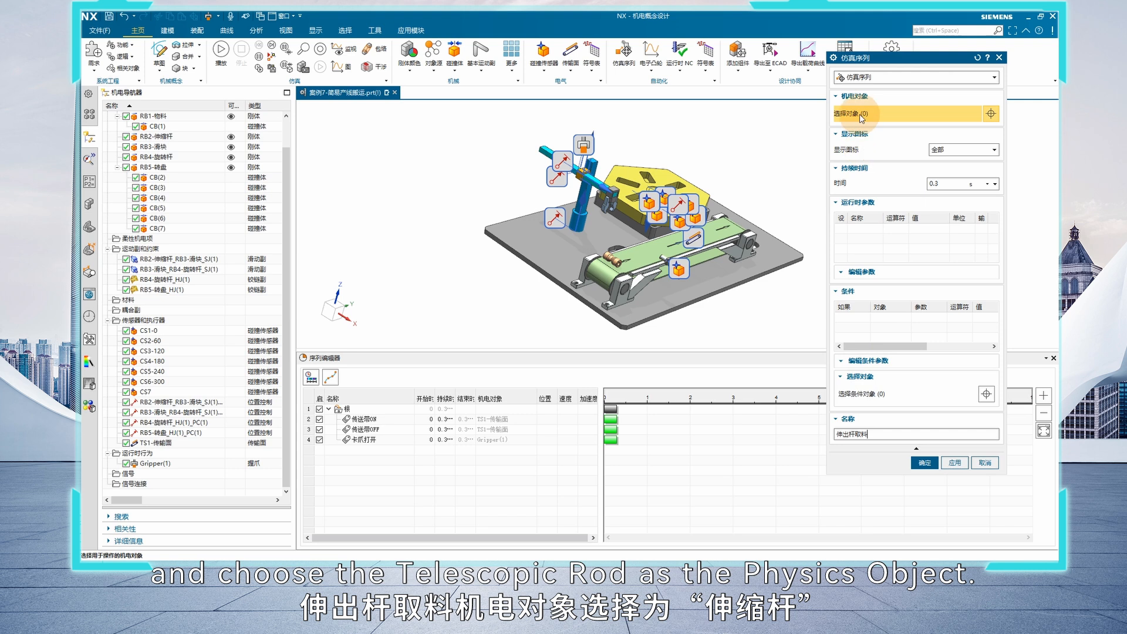
Assign the RB2-伸缩杆_RB3-滑块 position control to the operation, set its position to 130 mm, and accept it
click(185, 405)
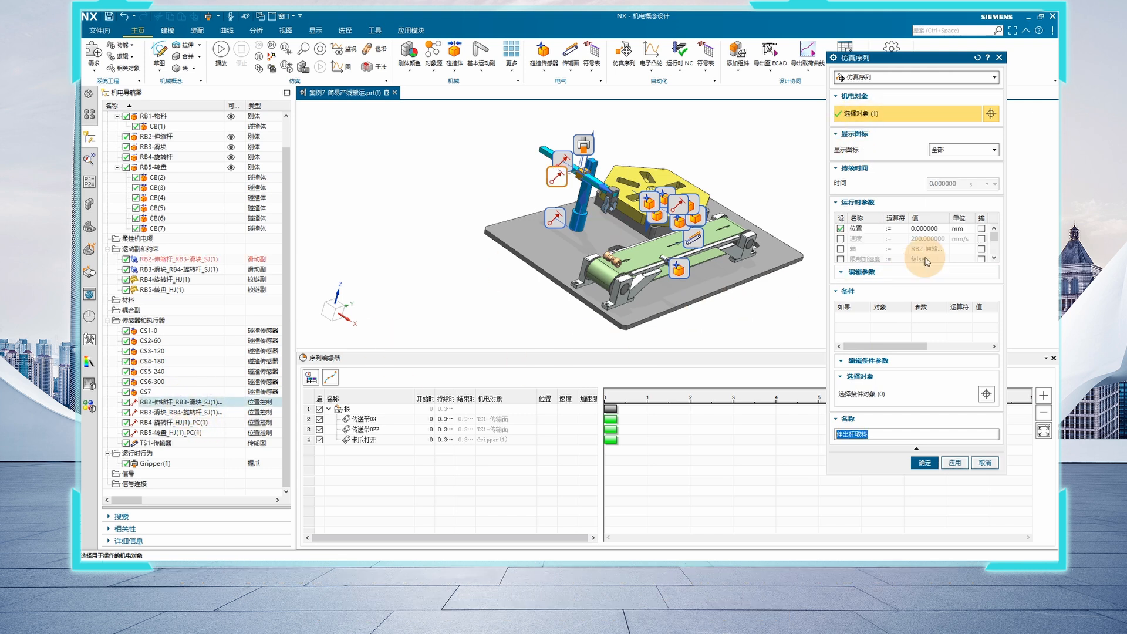
click(926, 233)
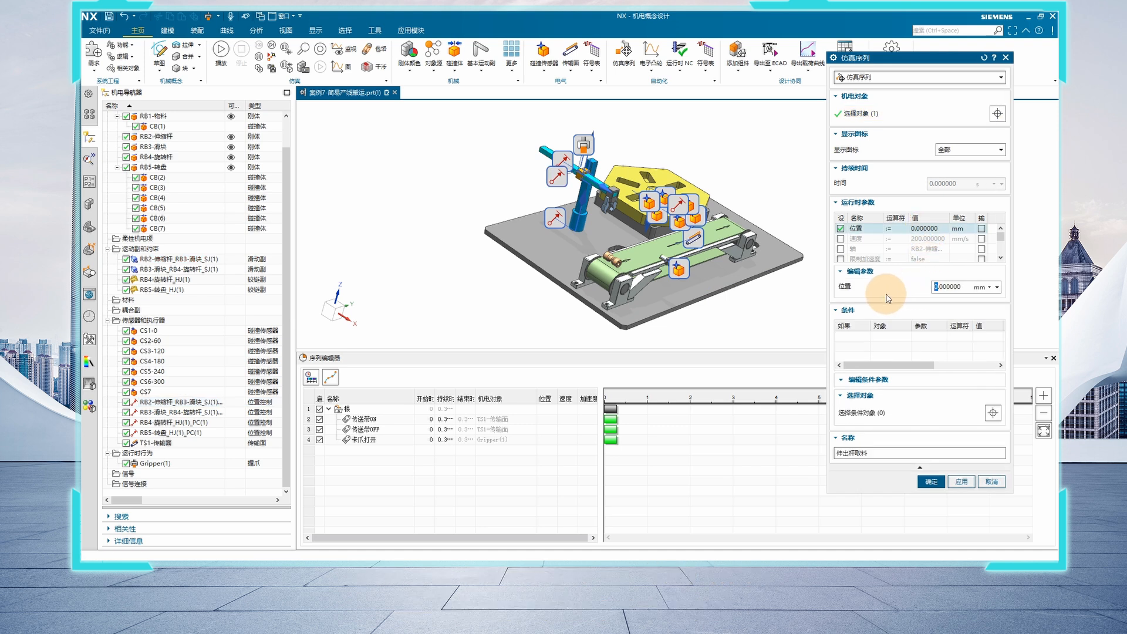
text(130)
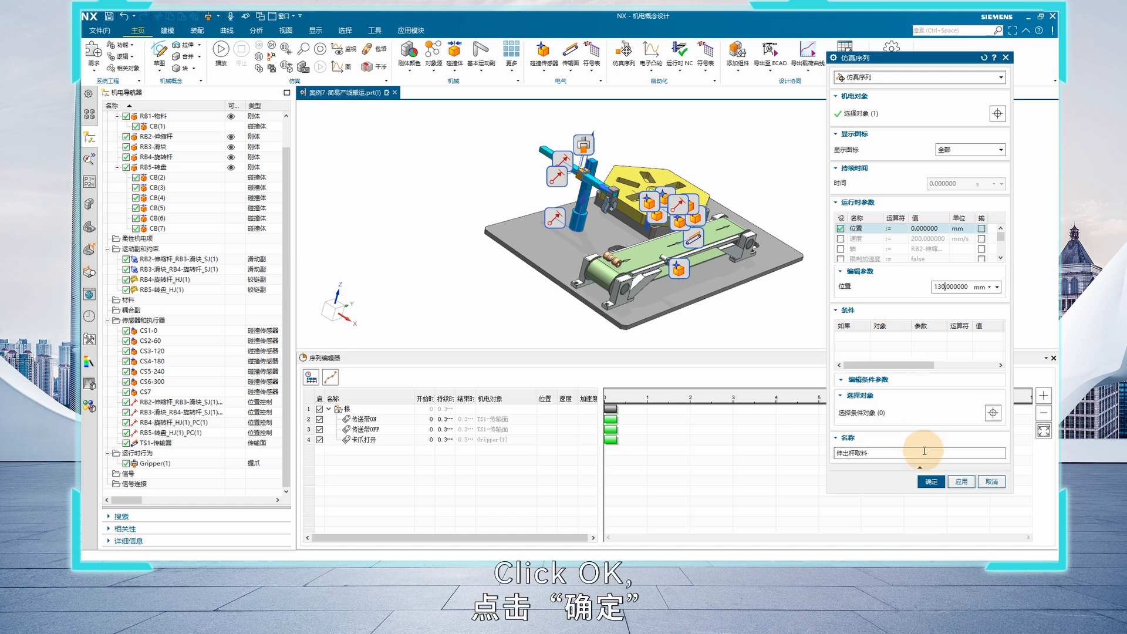
click(931, 482)
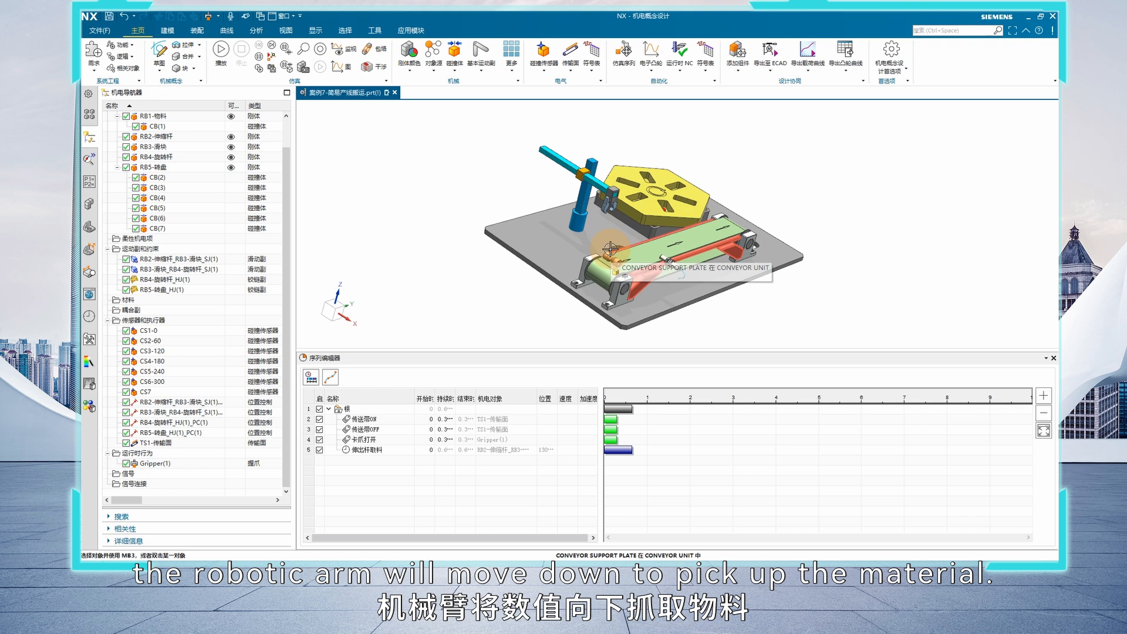
Add another simulation operation to the sequence and name it 滑块下取料
right_click(368, 459)
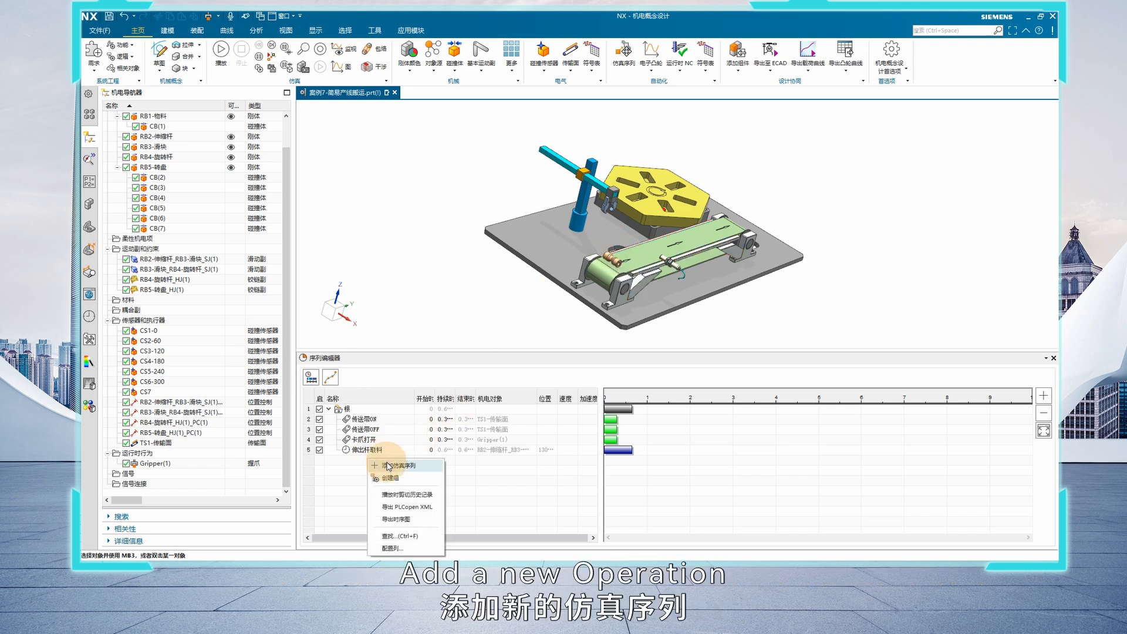
click(398, 465)
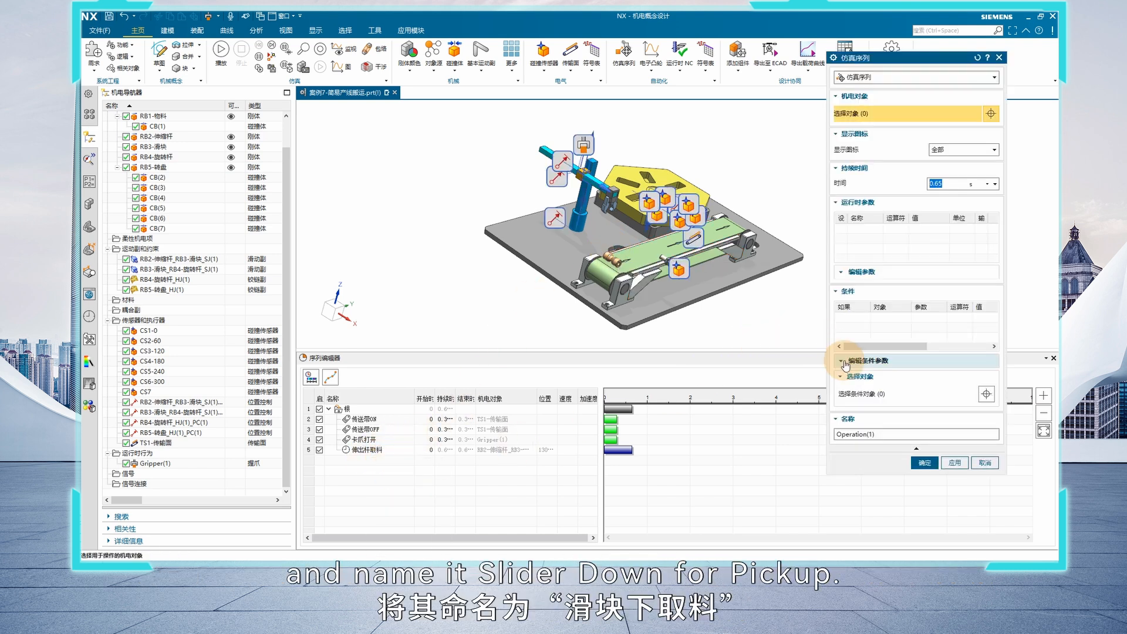
double_click(854, 434)
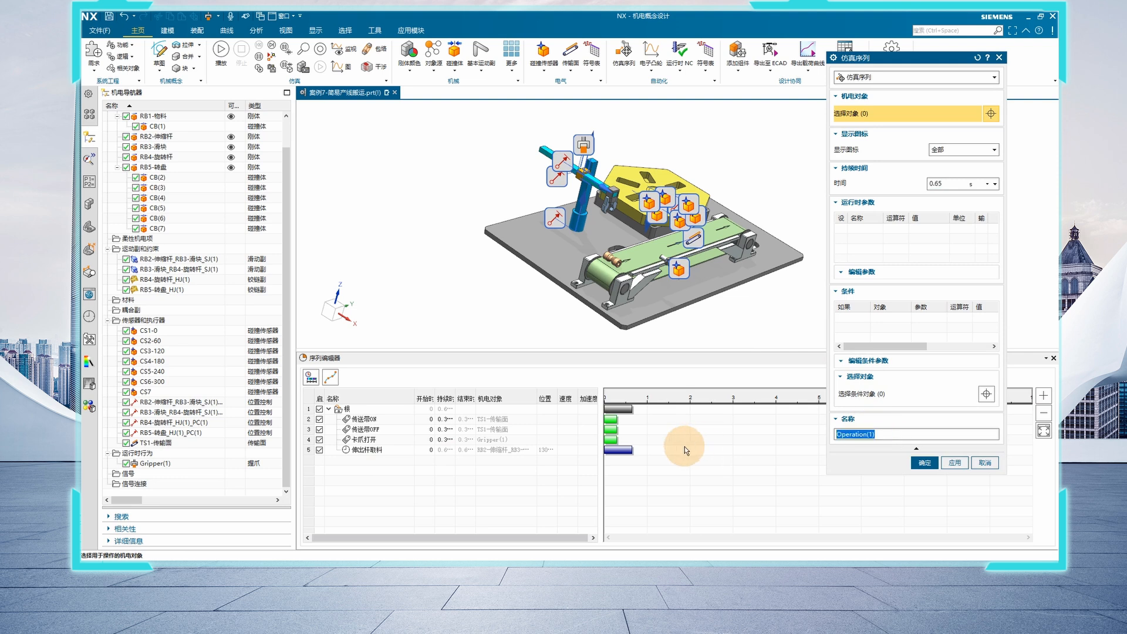
text(滑块)
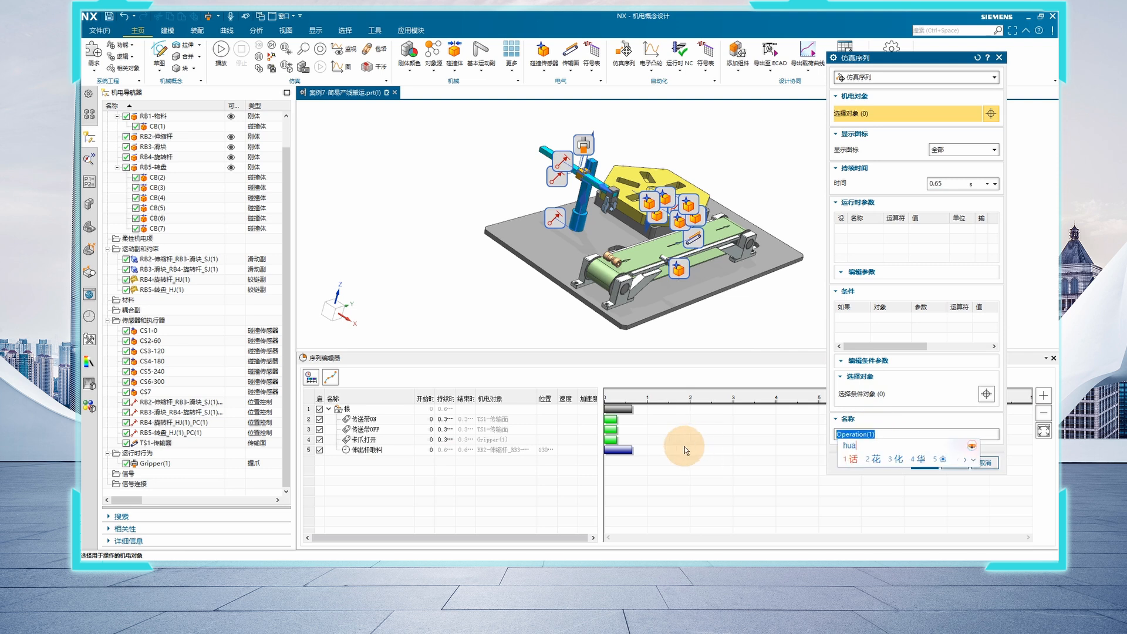
text(xia)
key(space)
text(取料)
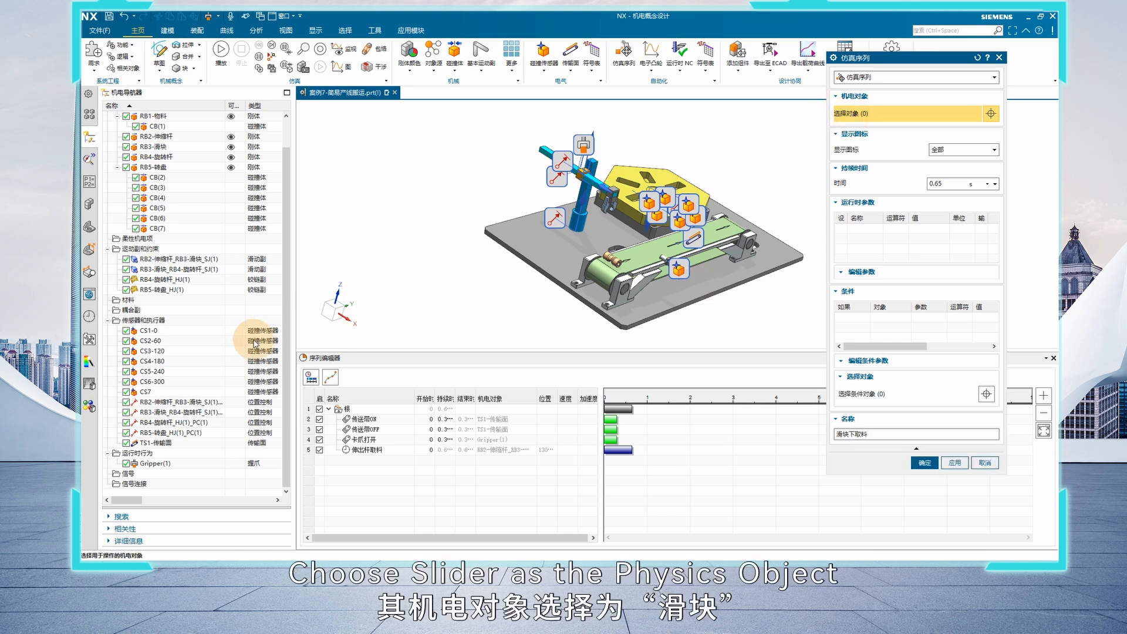
Assign the RB3-滑块_RB4-旋转杆_SJ(1)_PC(1) position control to the operation, set its position to -35 mm, and accept it
click(171, 413)
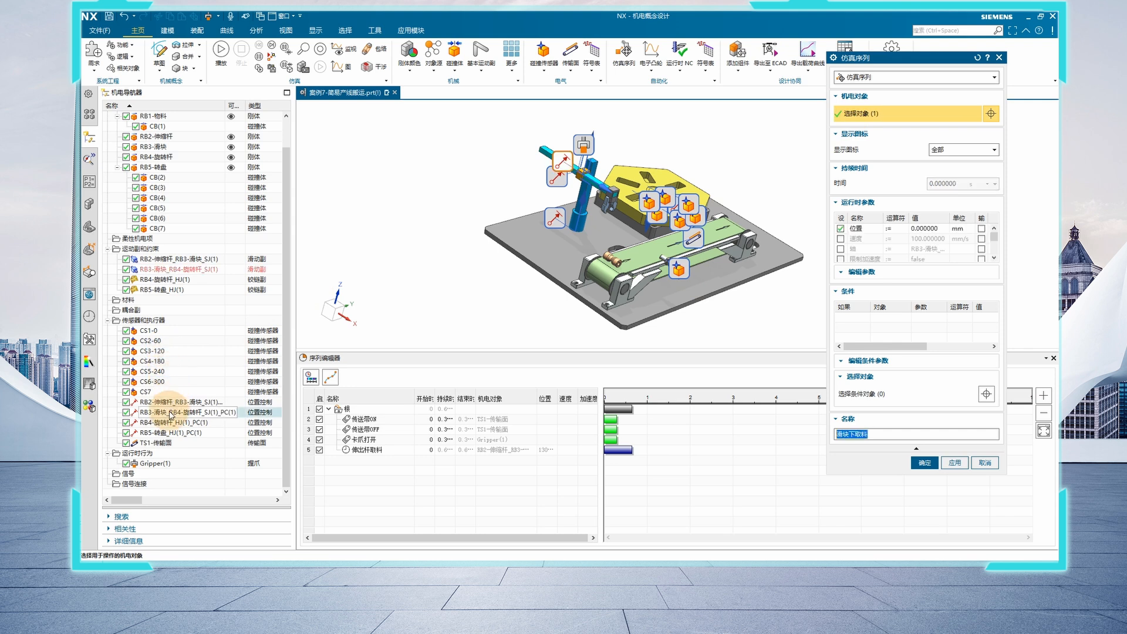
click(919, 230)
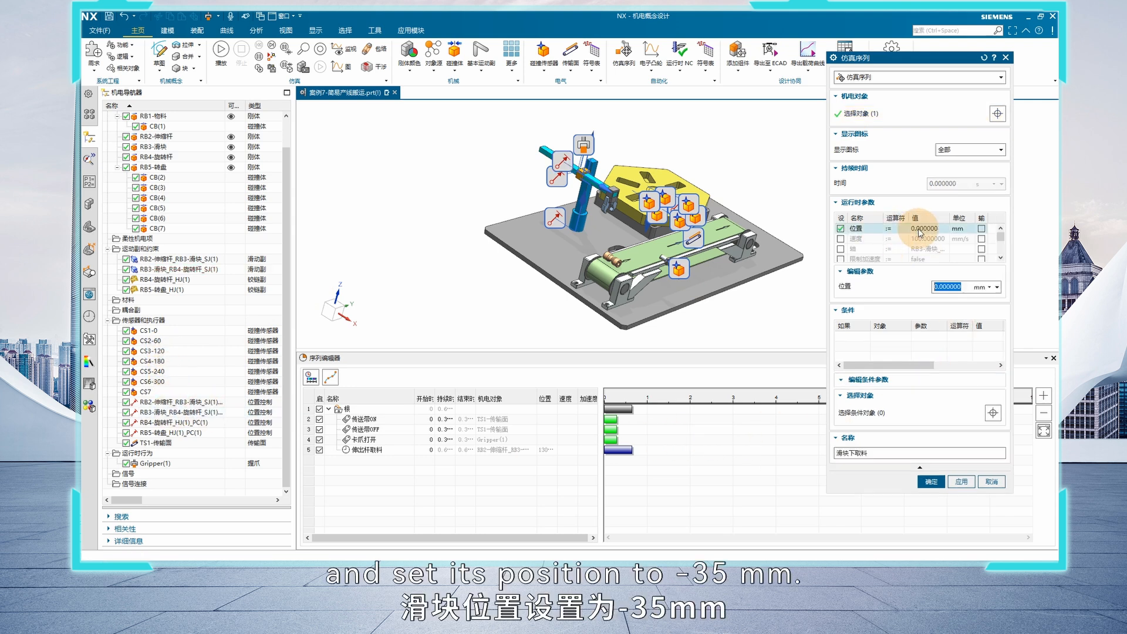
drag(937, 288, 898, 301)
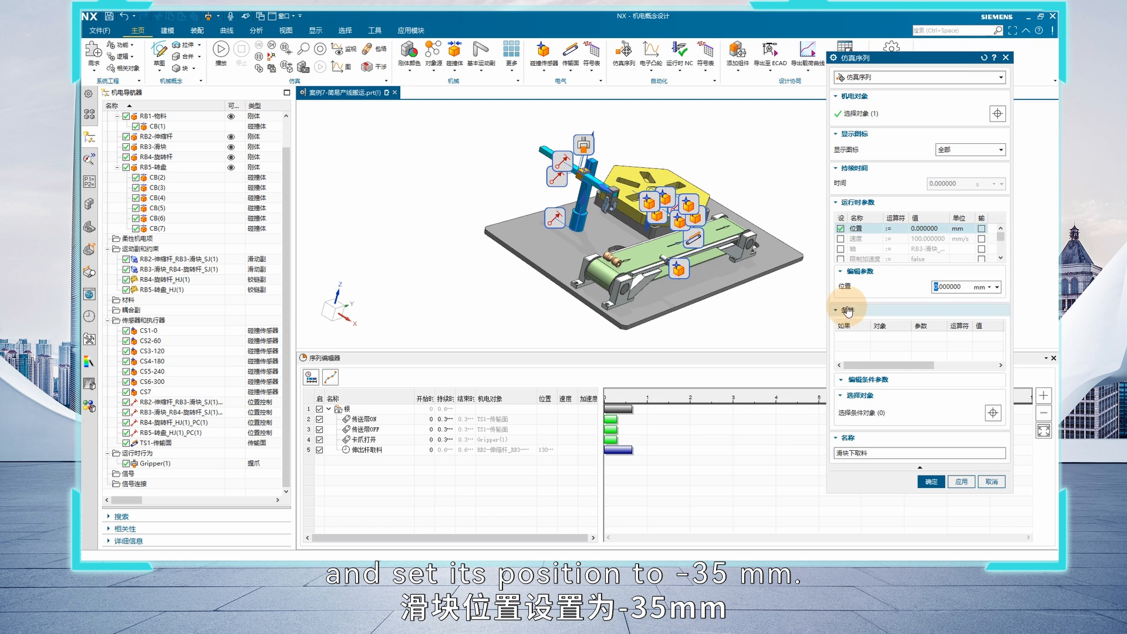
text(-35)
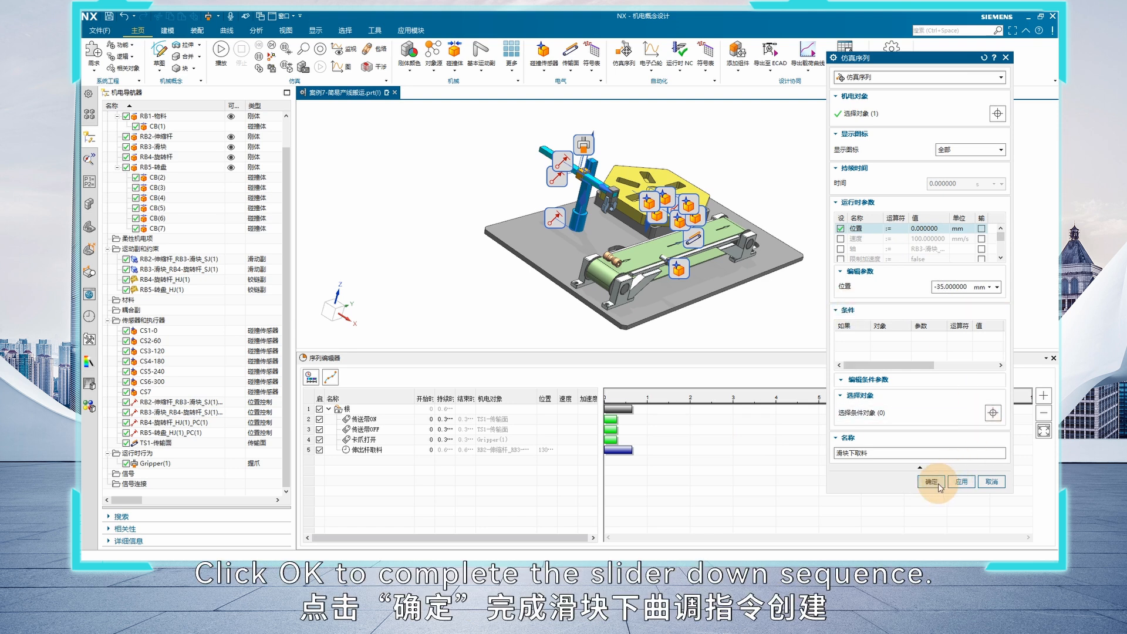
click(931, 482)
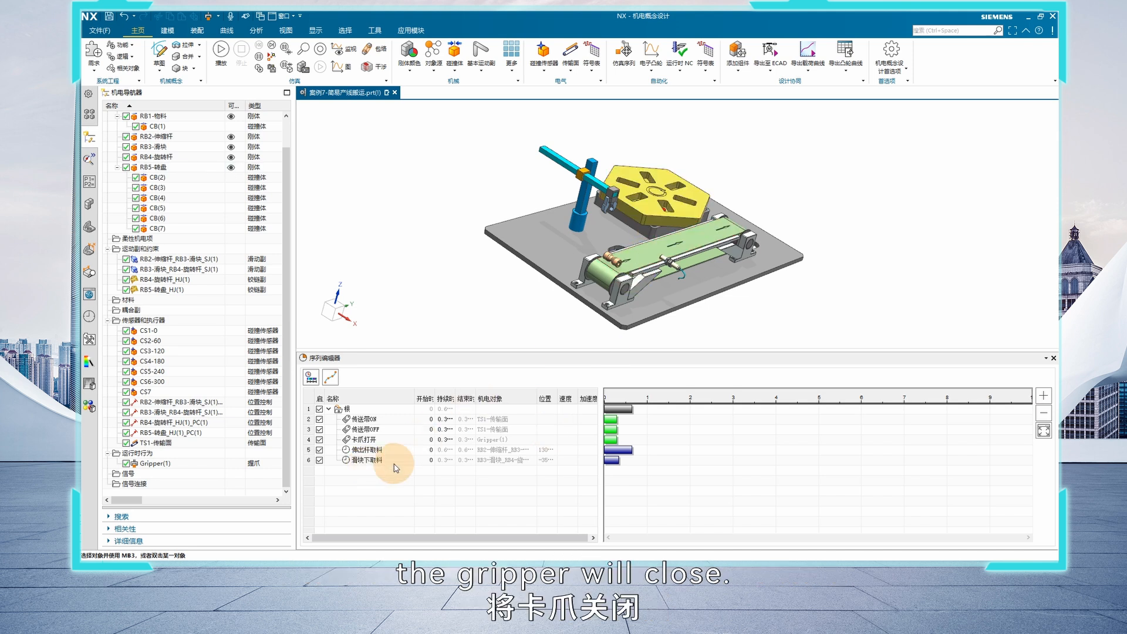
Add a new simulation operation to the sequence and name it 卡爪夹紧
click(371, 441)
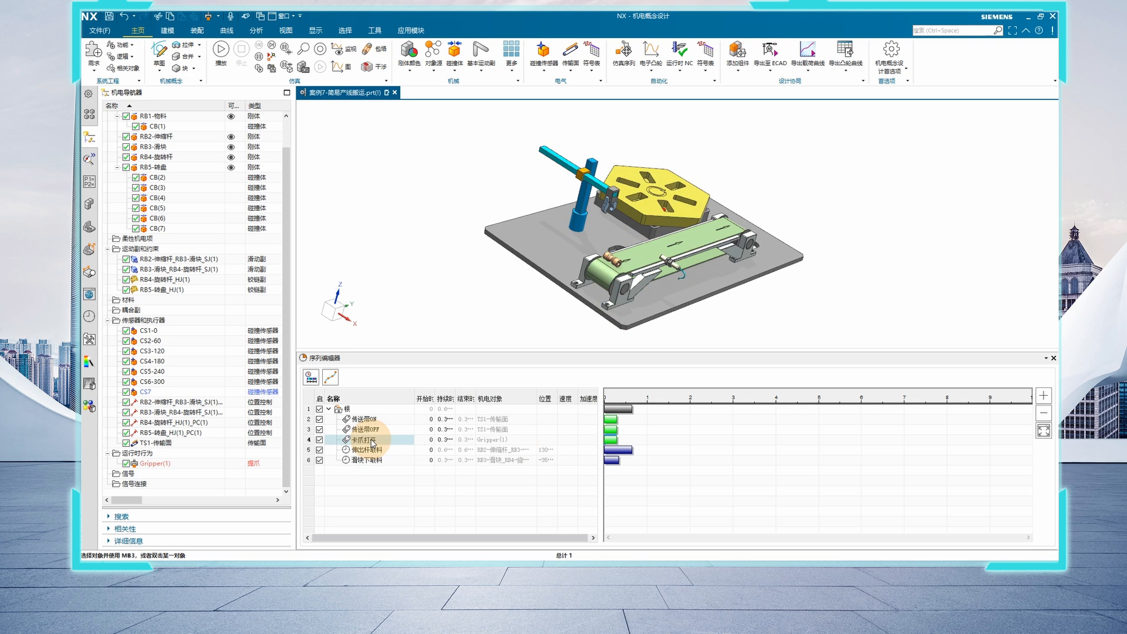
right_click(368, 467)
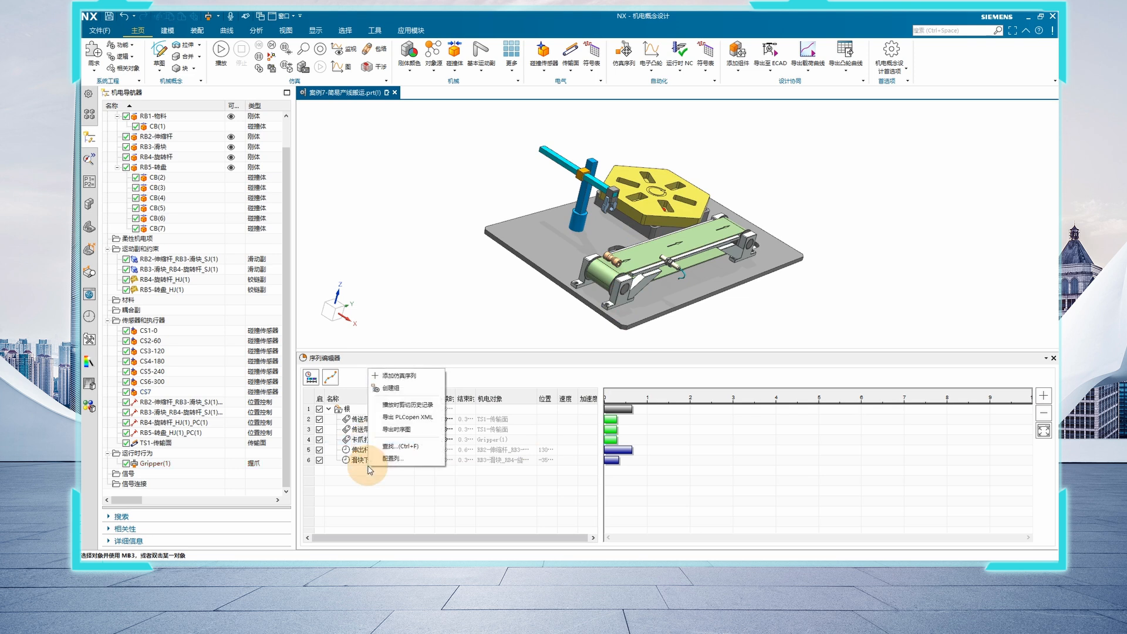
click(399, 375)
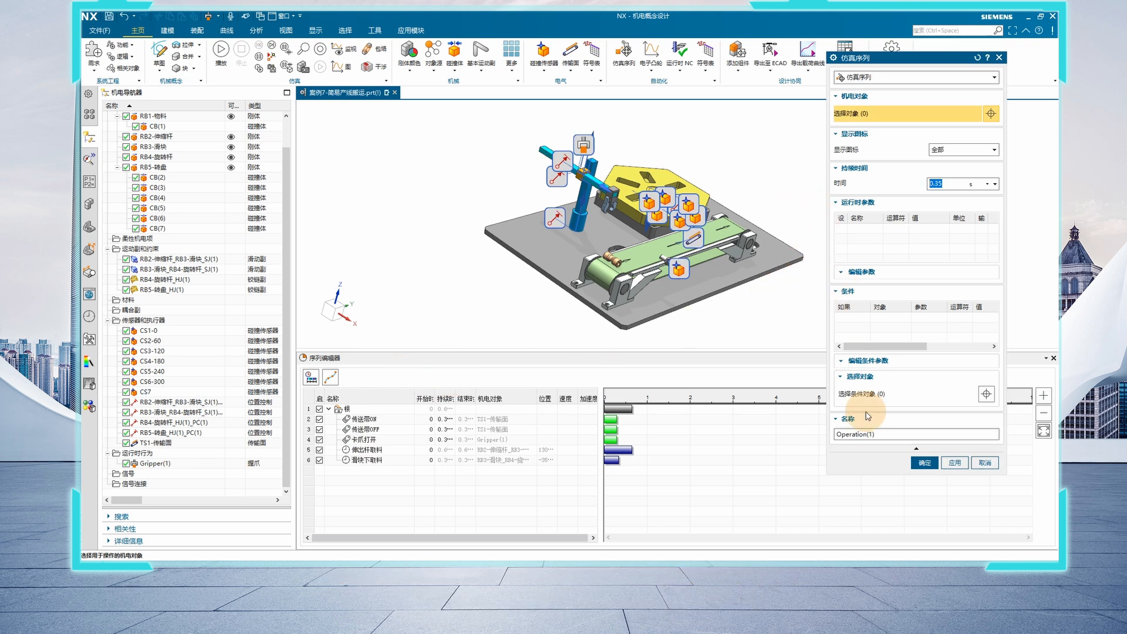
click(873, 430)
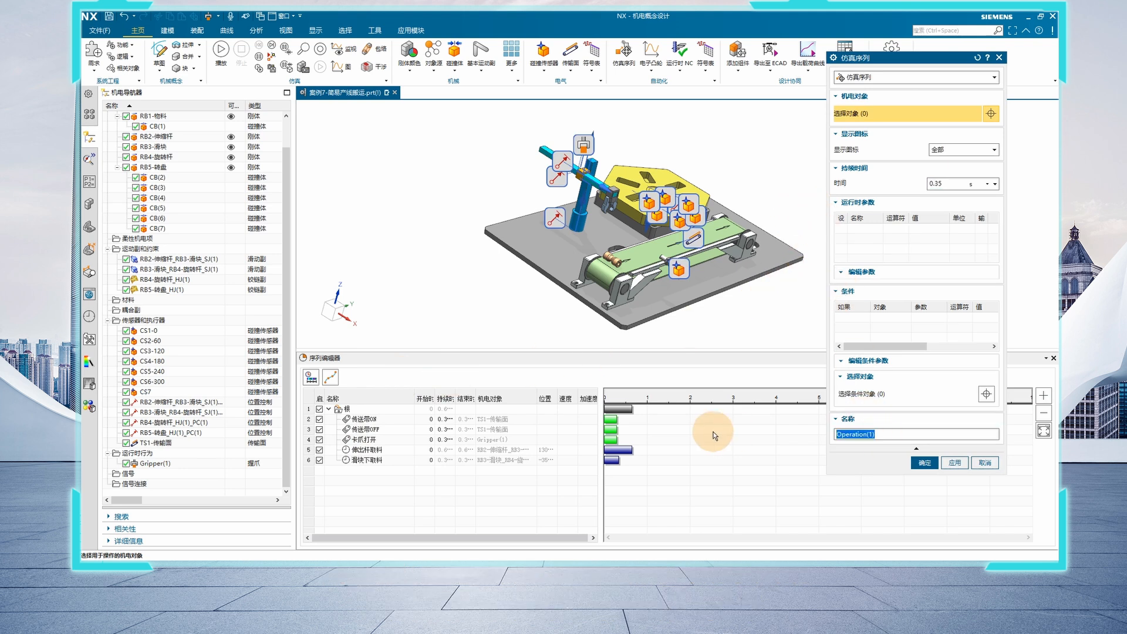
text(kaz)
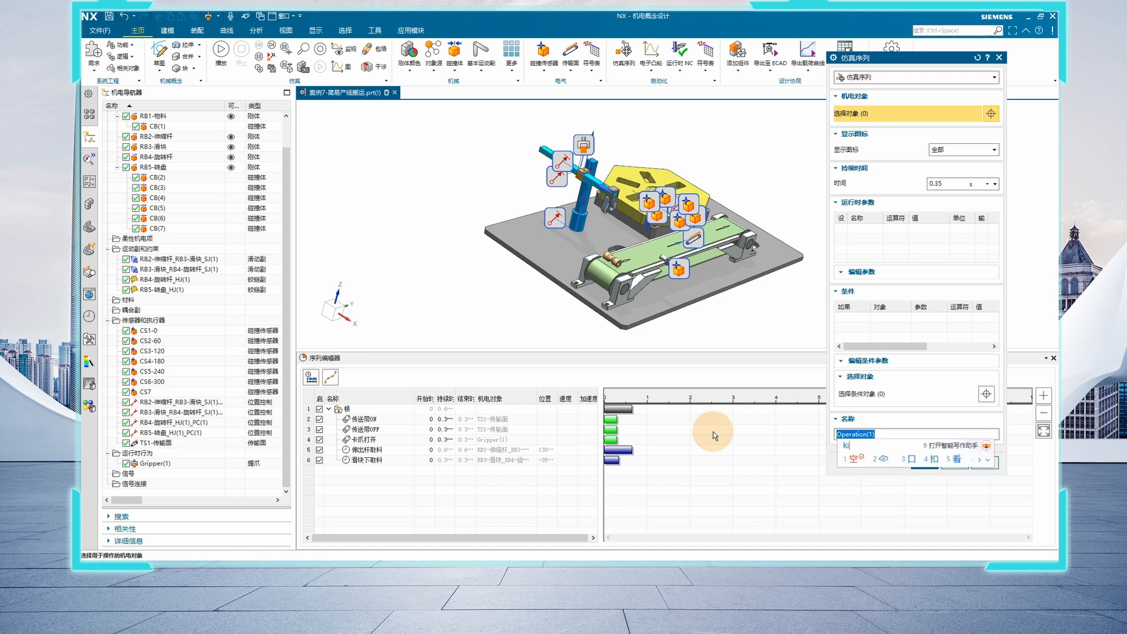
key(space)
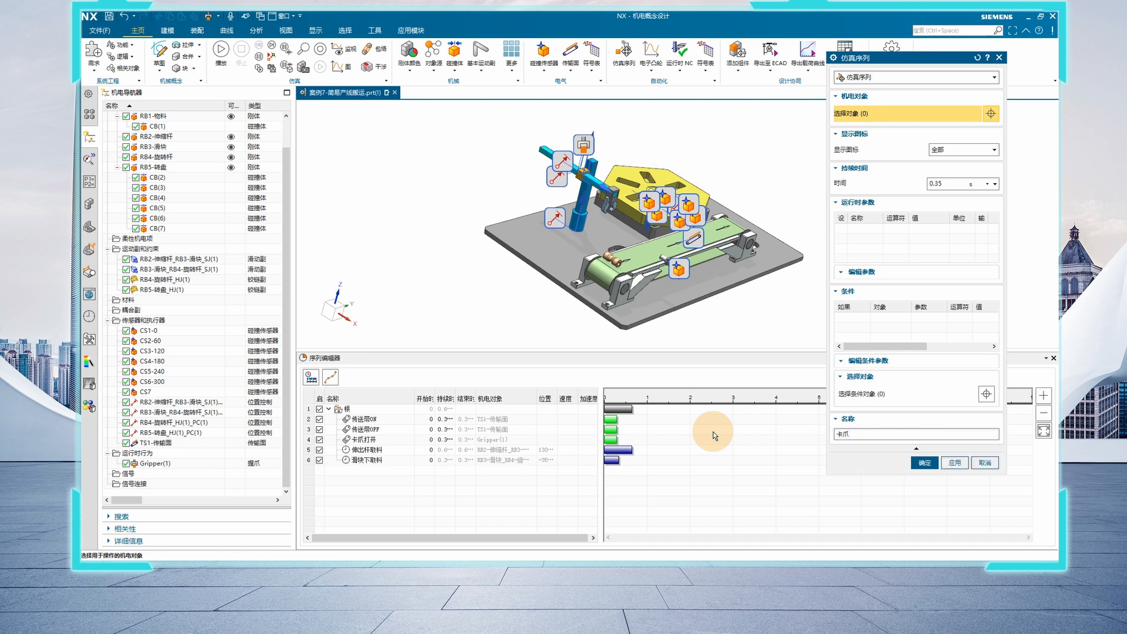
text(jiajin)
key(space)
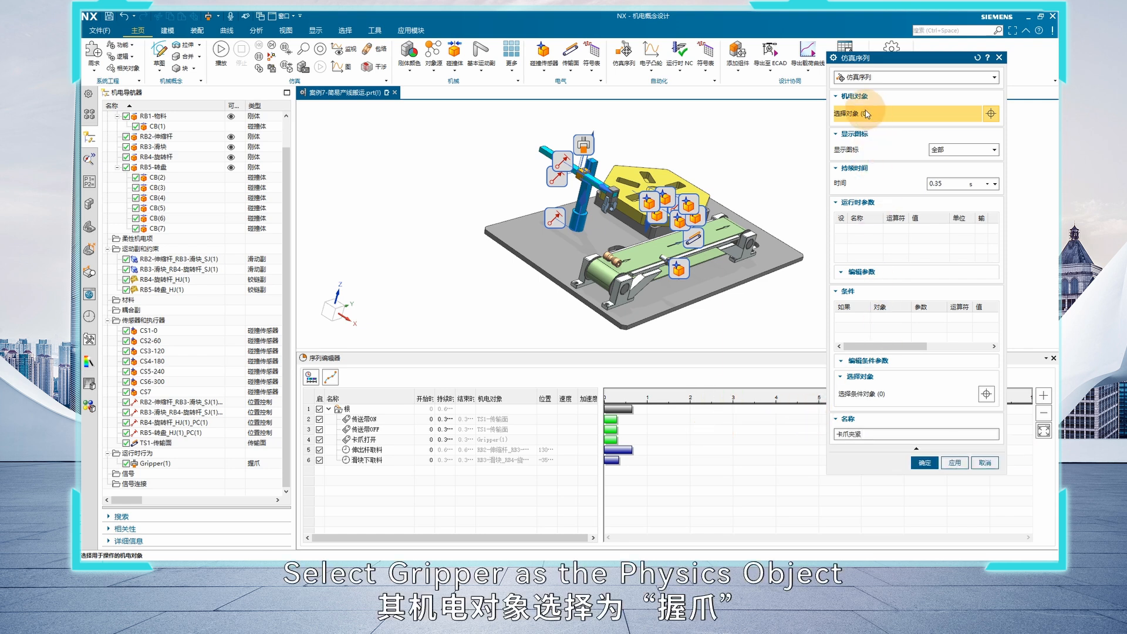
Assign Gripper(1) to the operation, enable its 抓握 and 释放 parameters, set 抓握 to true, and accept the operation
click(180, 465)
click(841, 229)
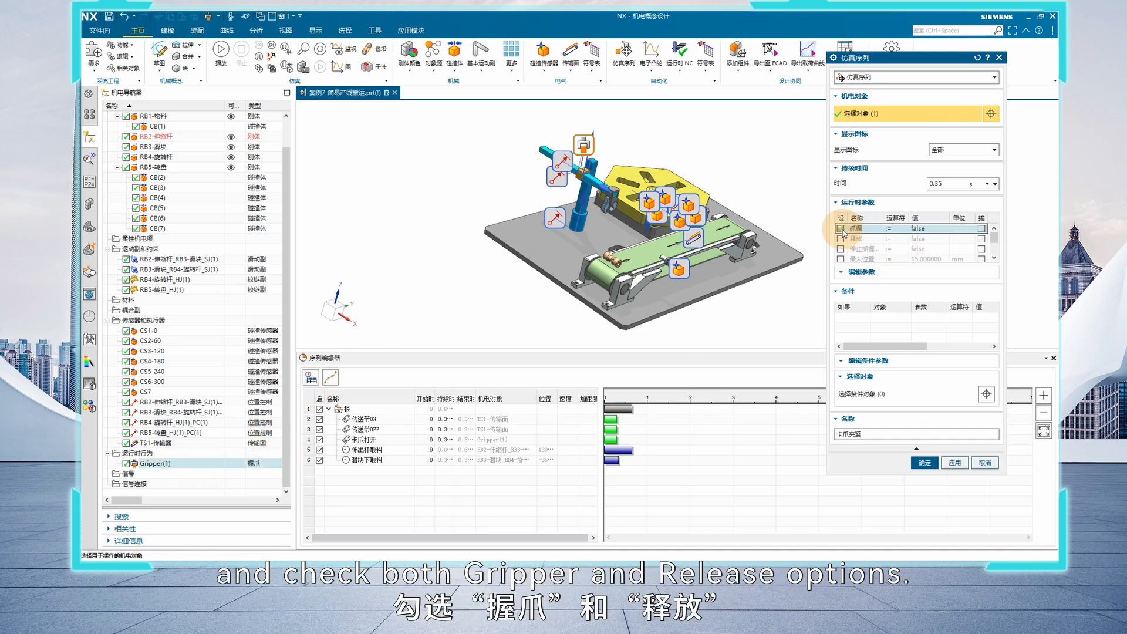
click(840, 239)
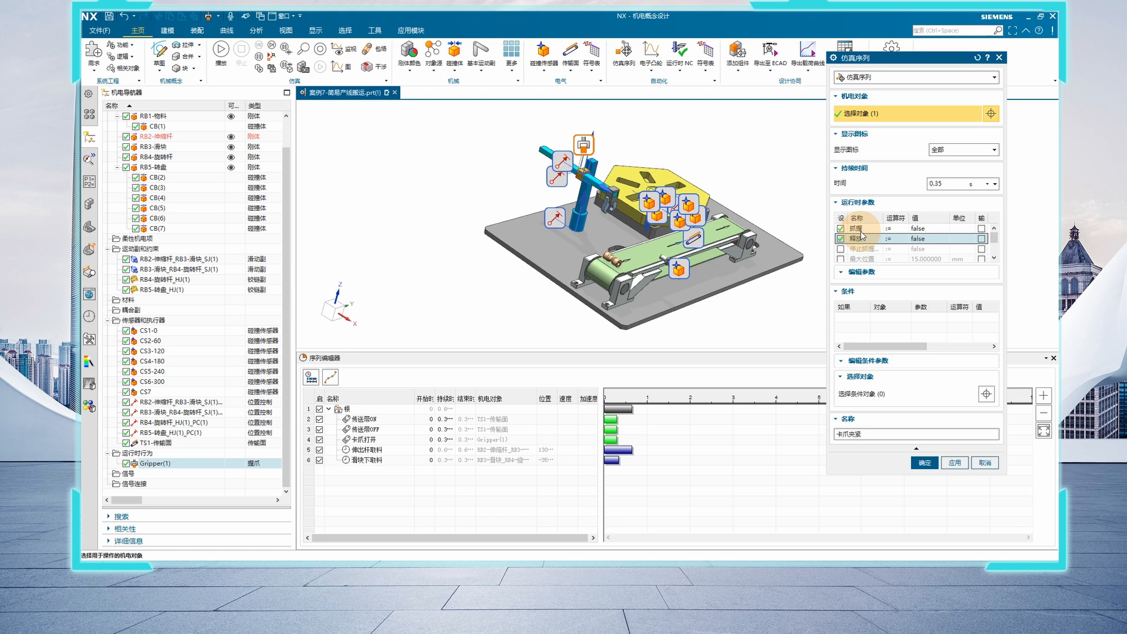
click(922, 229)
click(924, 229)
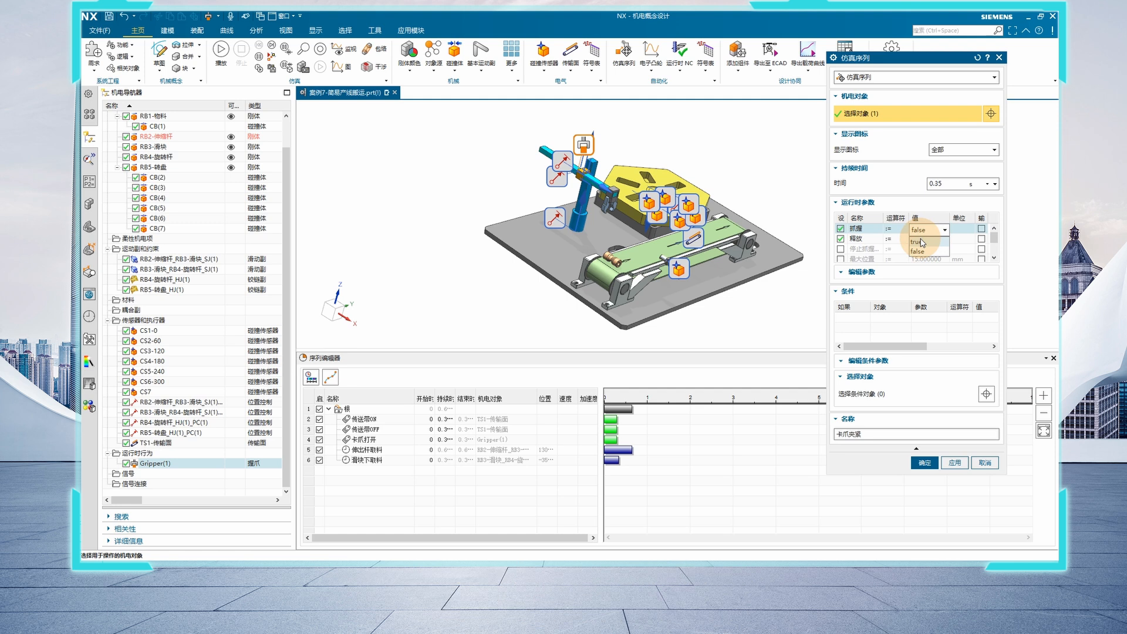
click(920, 241)
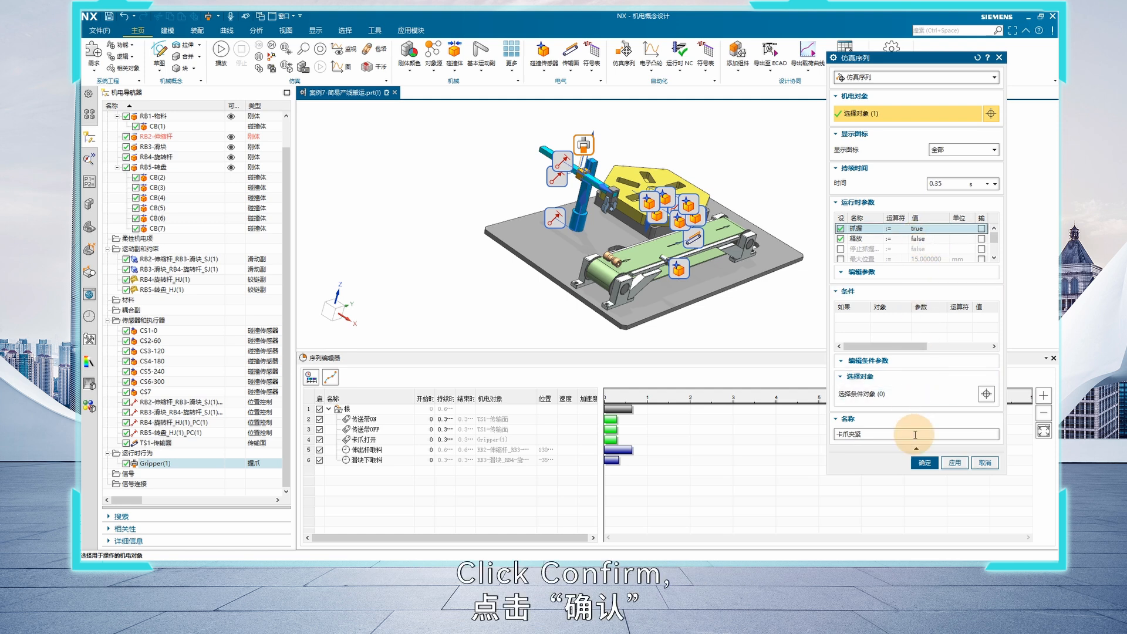
click(922, 463)
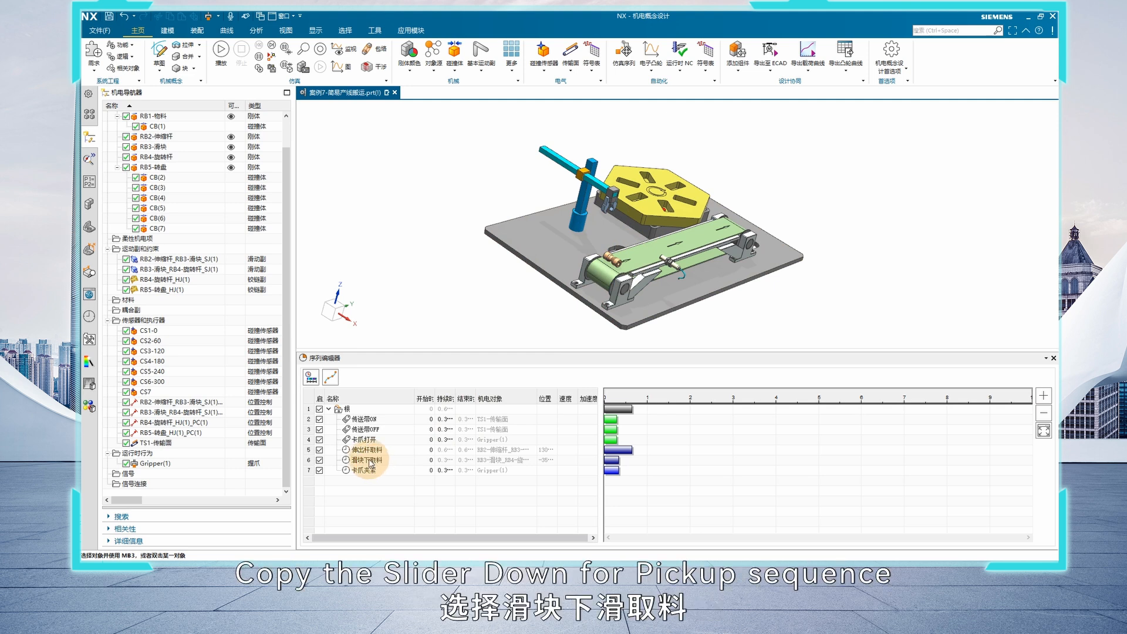
Copy the 滑块下取料 operation and paste the copy under the sequence's root group
click(370, 463)
right_click(369, 463)
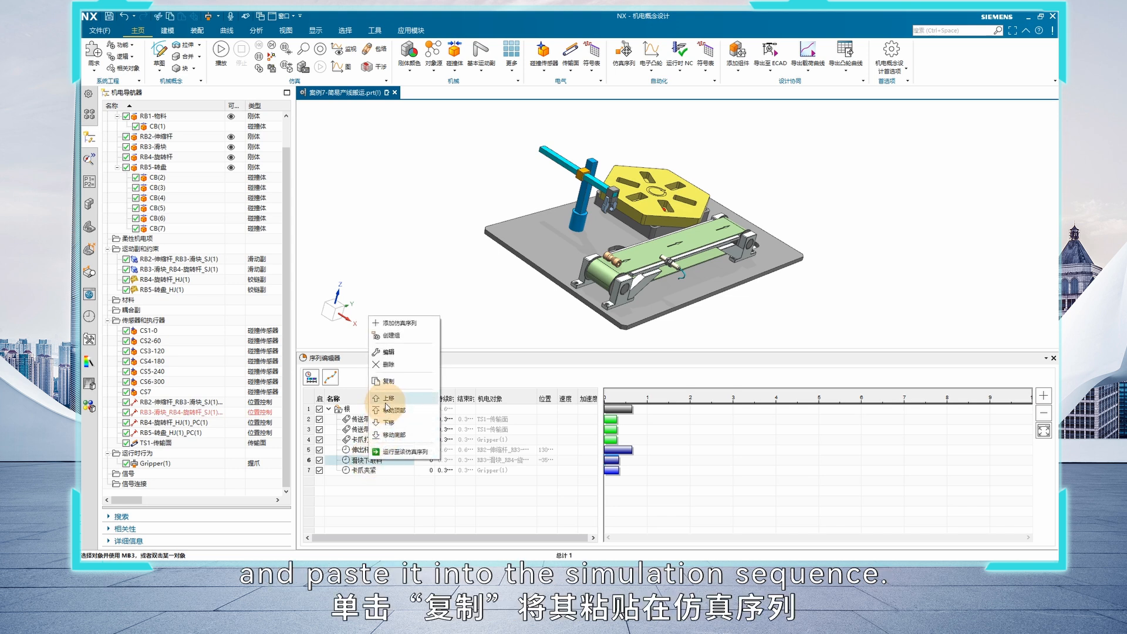
click(388, 382)
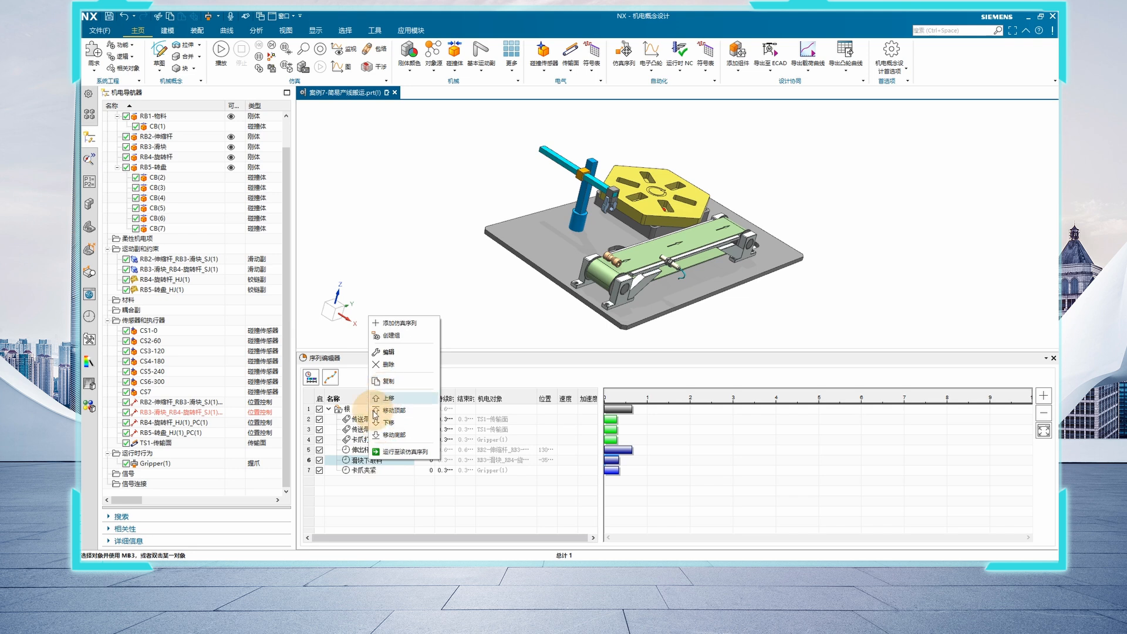
key(Escape)
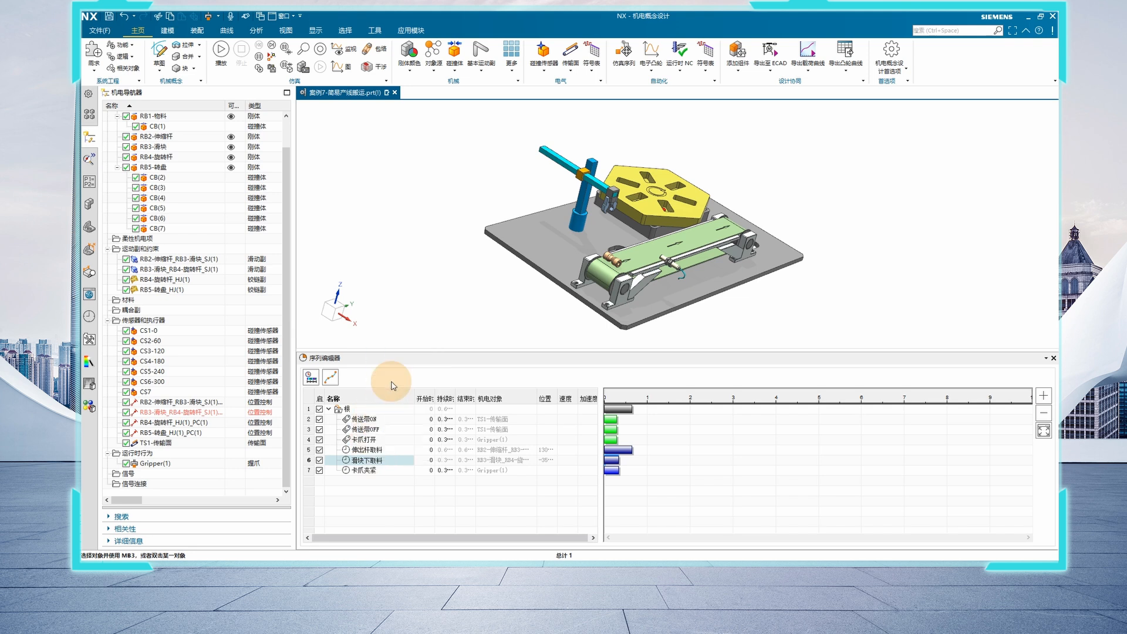
click(375, 411)
right_click(374, 408)
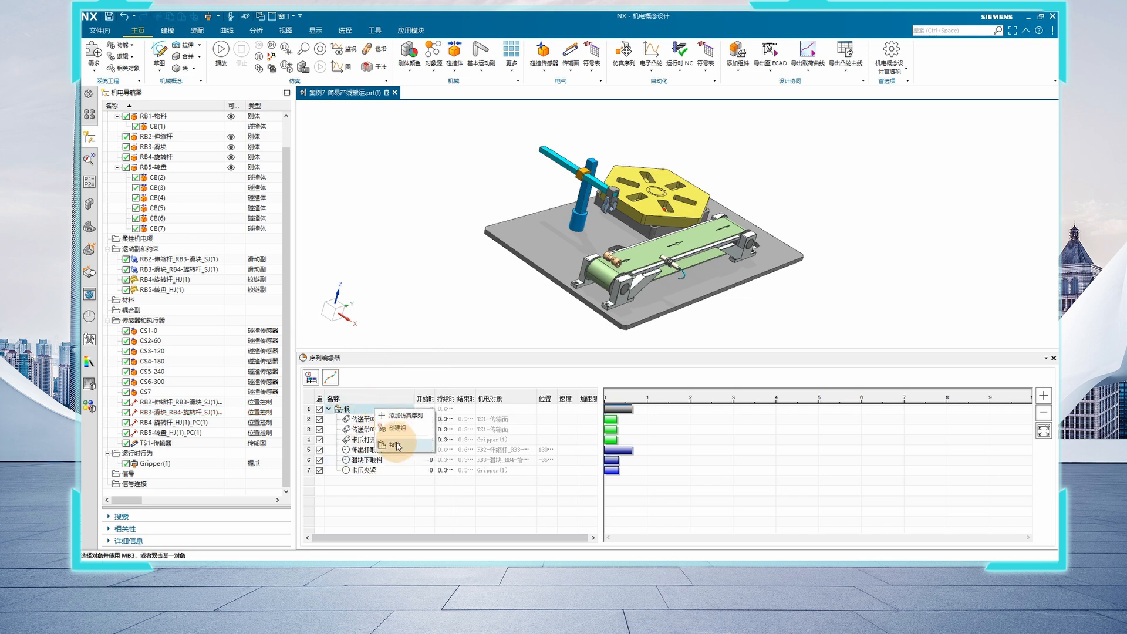
click(396, 445)
Edit the pasted copy of 滑块下取料 and rename it 滑块取料复位
double_click(390, 480)
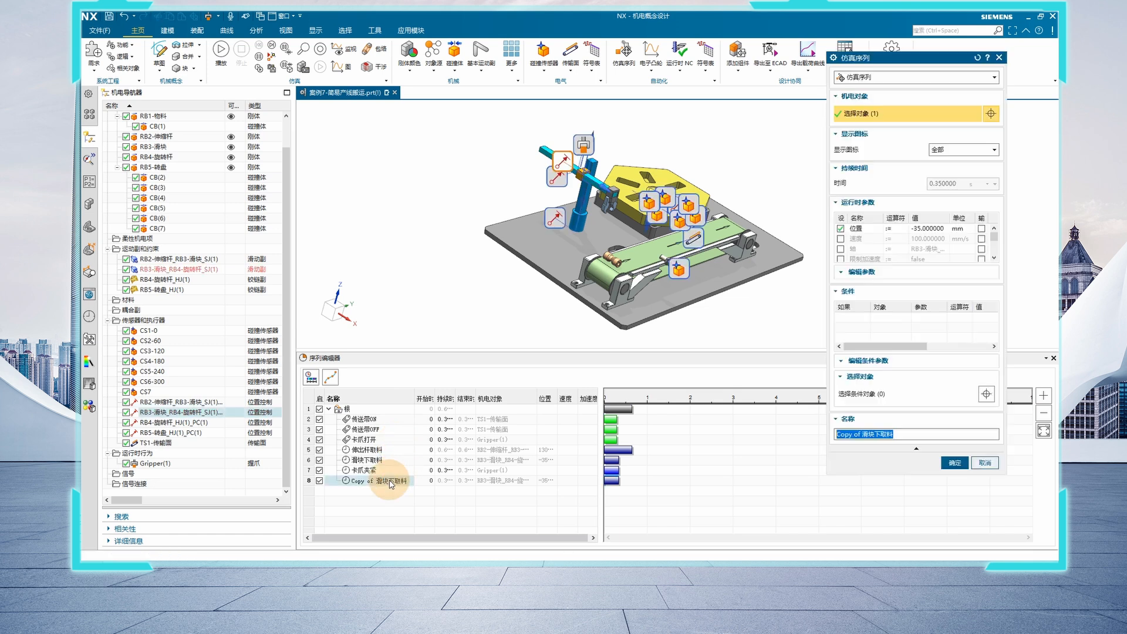
double_click(870, 434)
drag(864, 435, 706, 443)
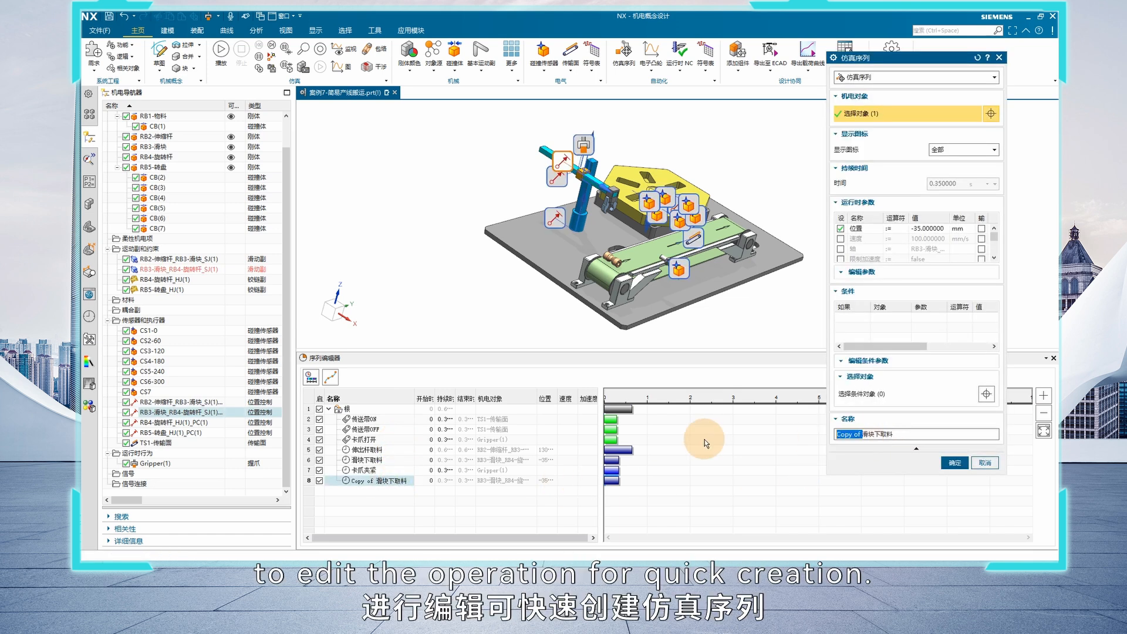
key(BackSpace)
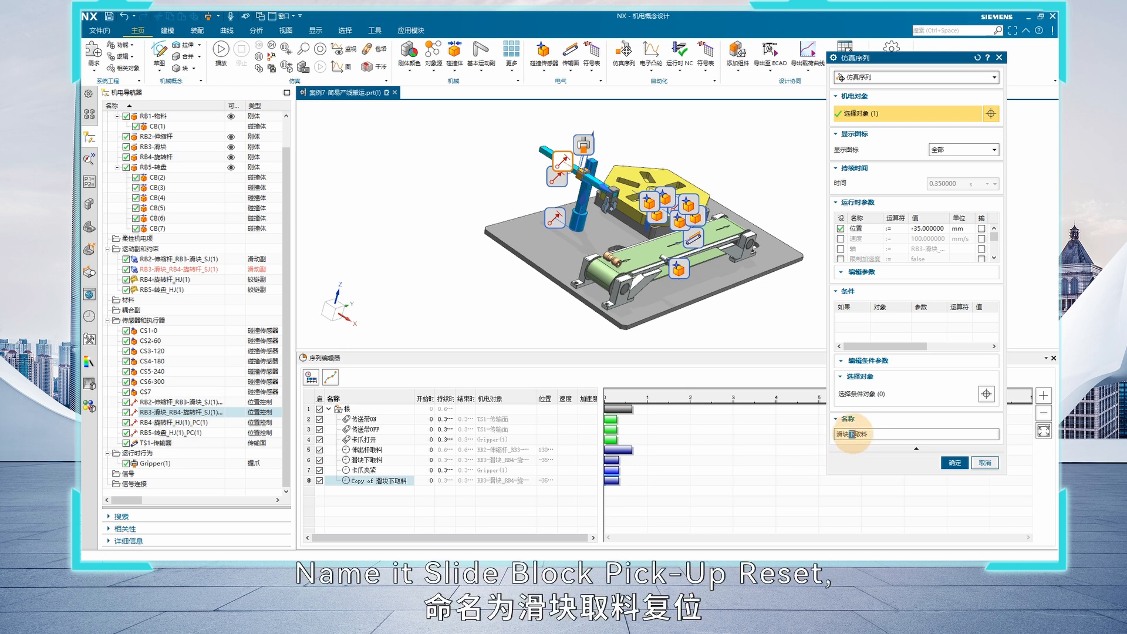
key(BackSpace)
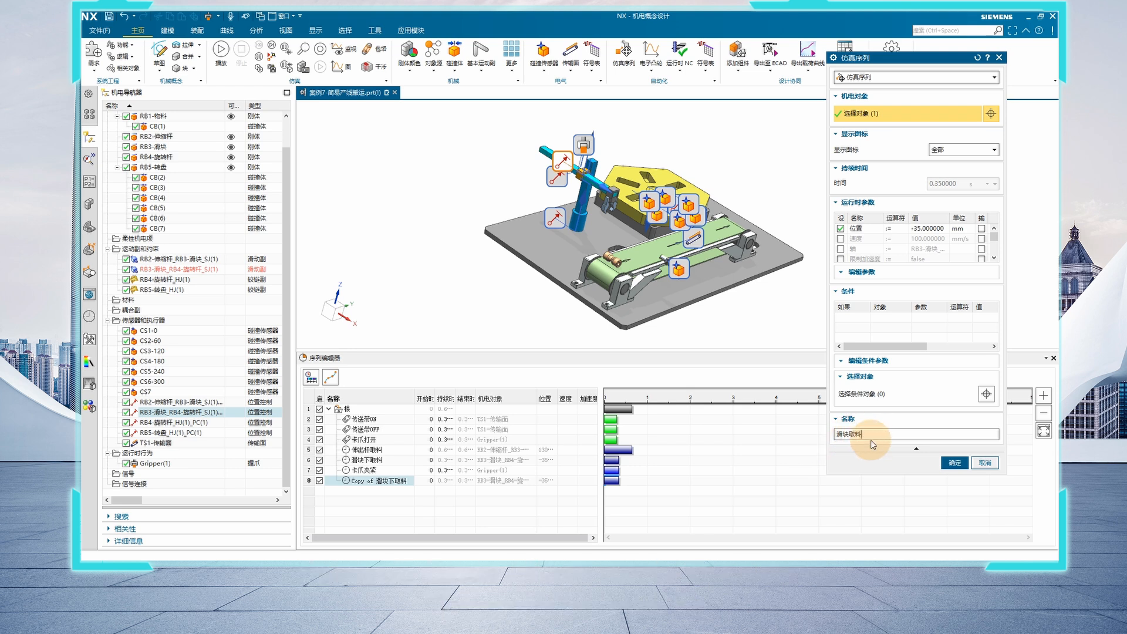
text(复位)
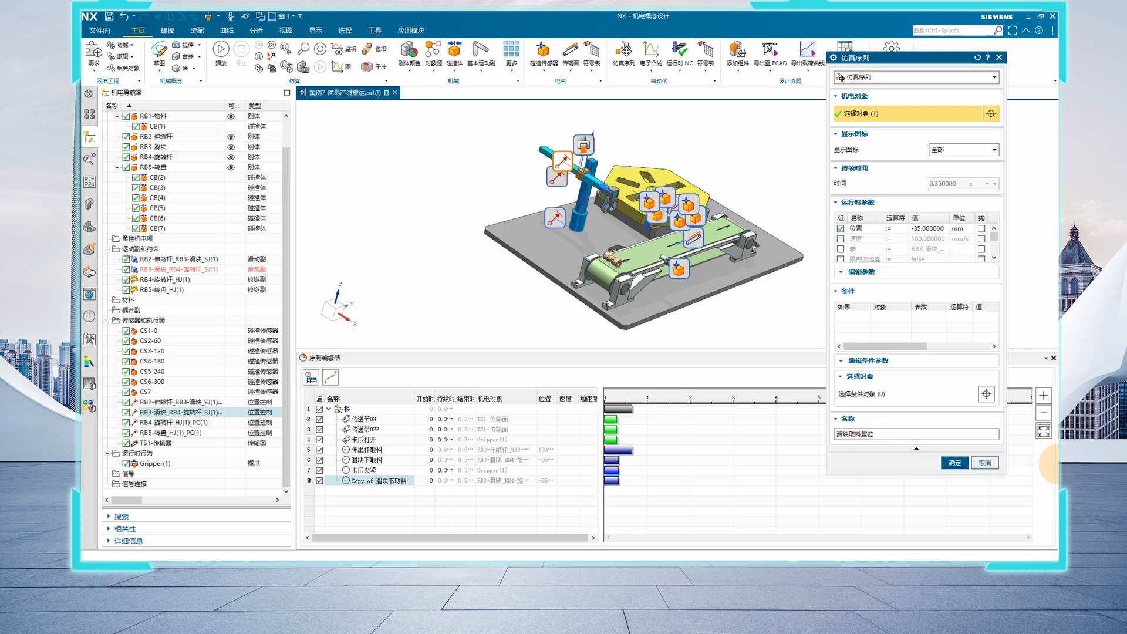
Set the position parameter of the 滑块取料复位 operation to 0 mm and accept it
click(915, 228)
double_click(942, 286)
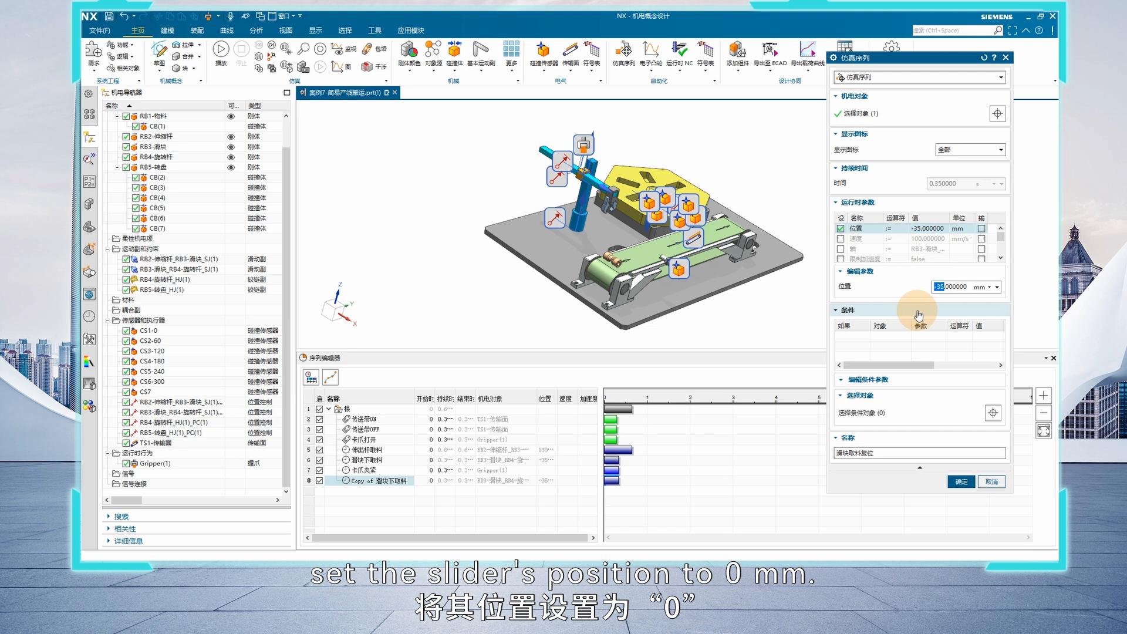
text(0)
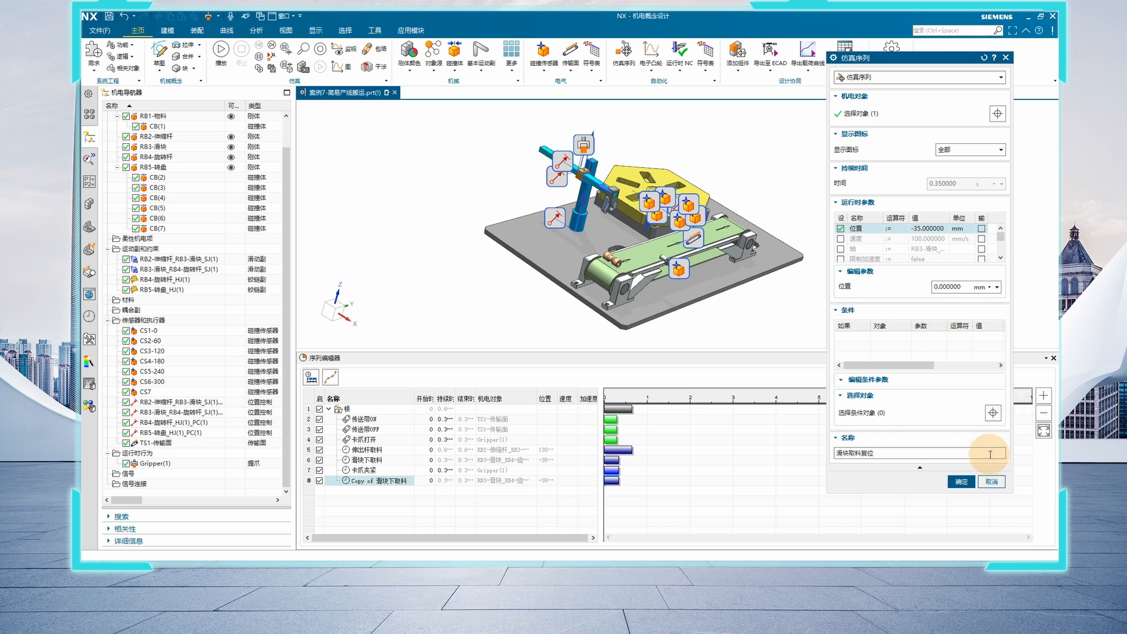
click(961, 482)
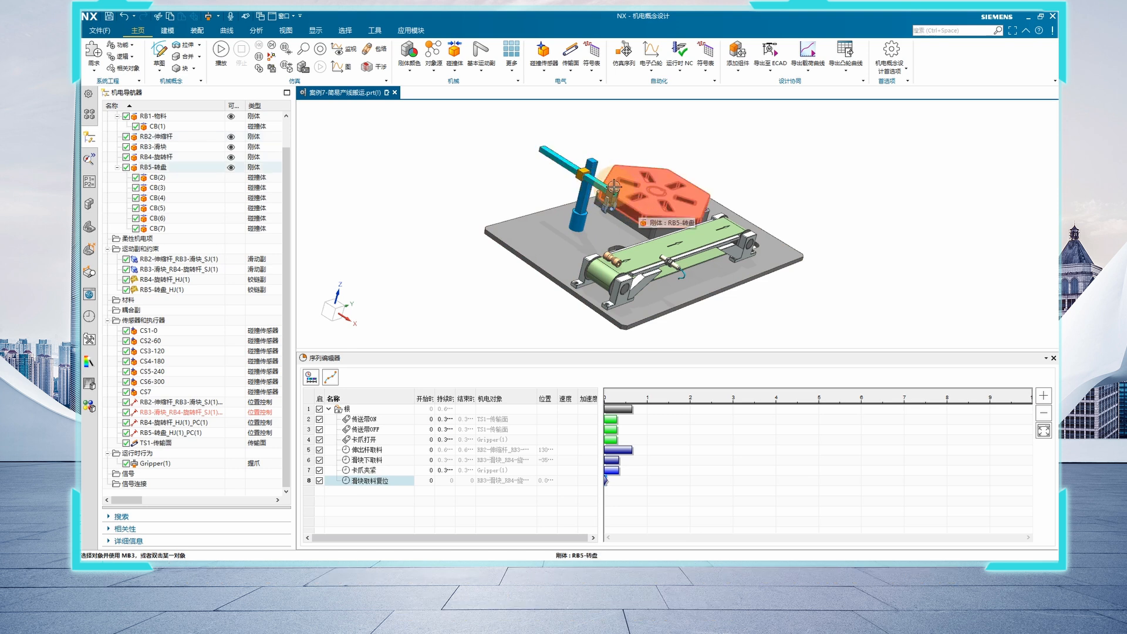
Copy the 伸出杆取料 operation and paste the copy under the sequence's root group
click(366, 450)
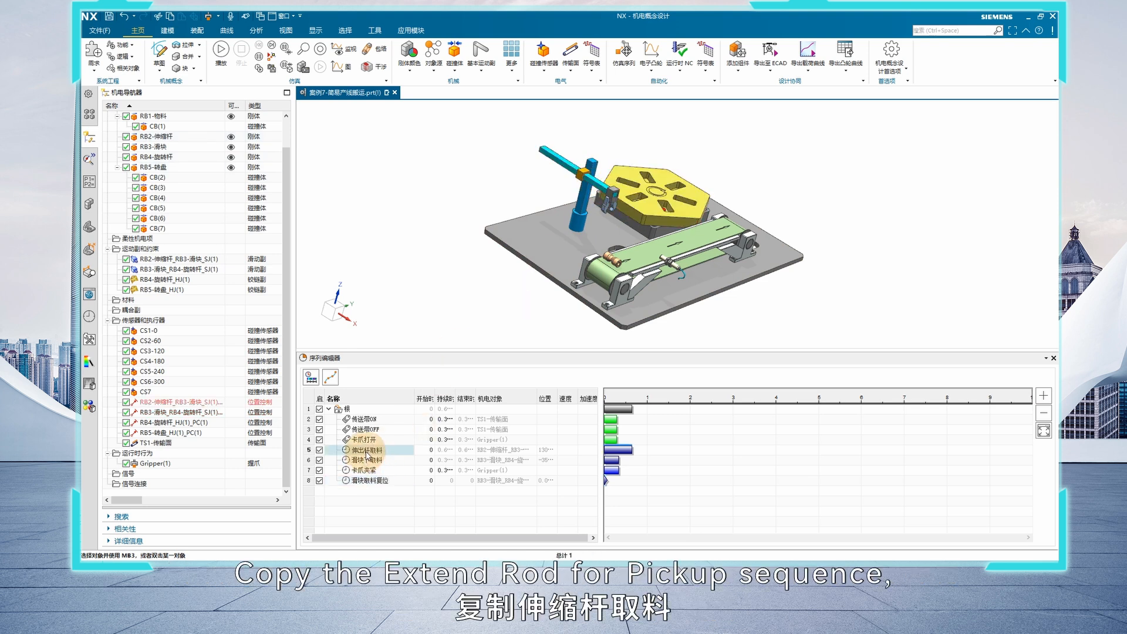
right_click(366, 451)
click(387, 397)
click(380, 409)
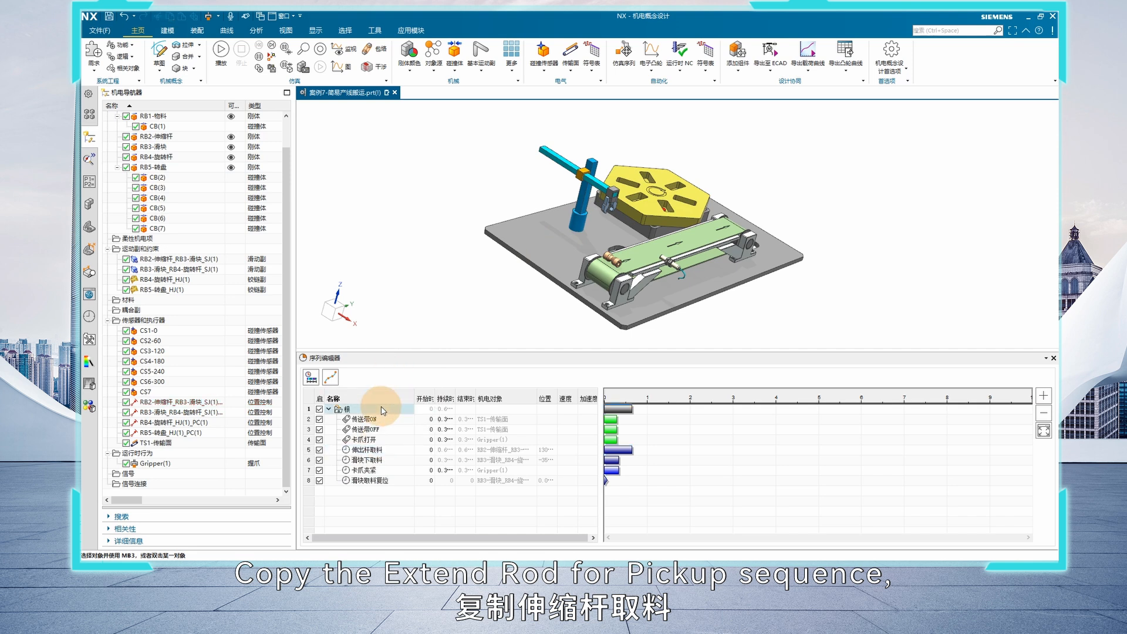
right_click(381, 409)
click(399, 444)
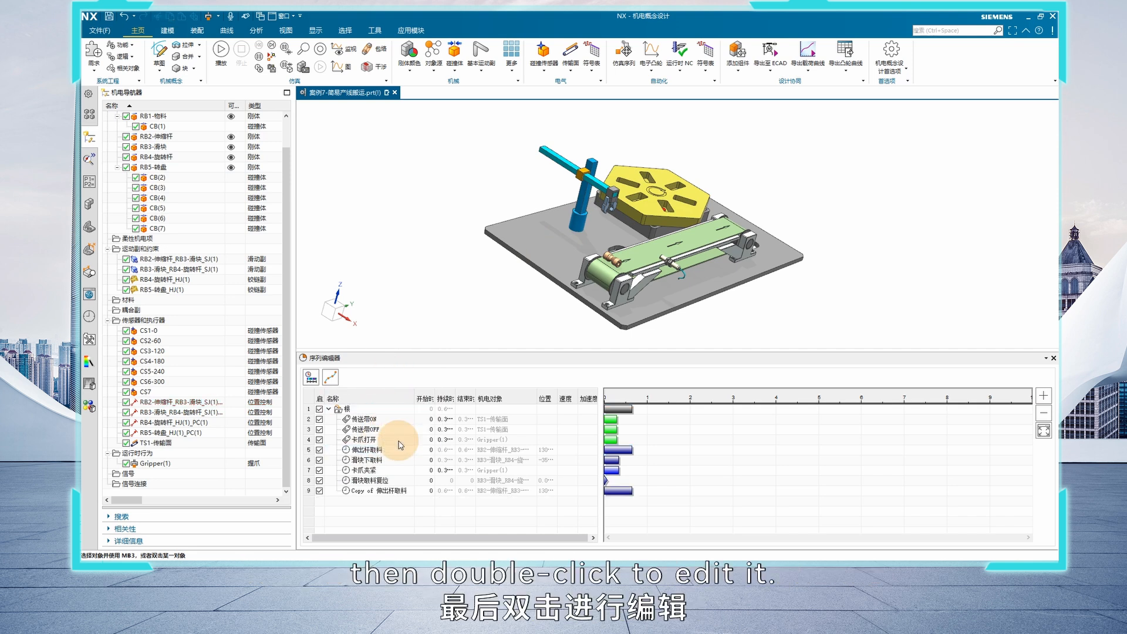
Edit the pasted copy of 伸出杆取料 and rename it 伸出杆取料复位
double_click(375, 491)
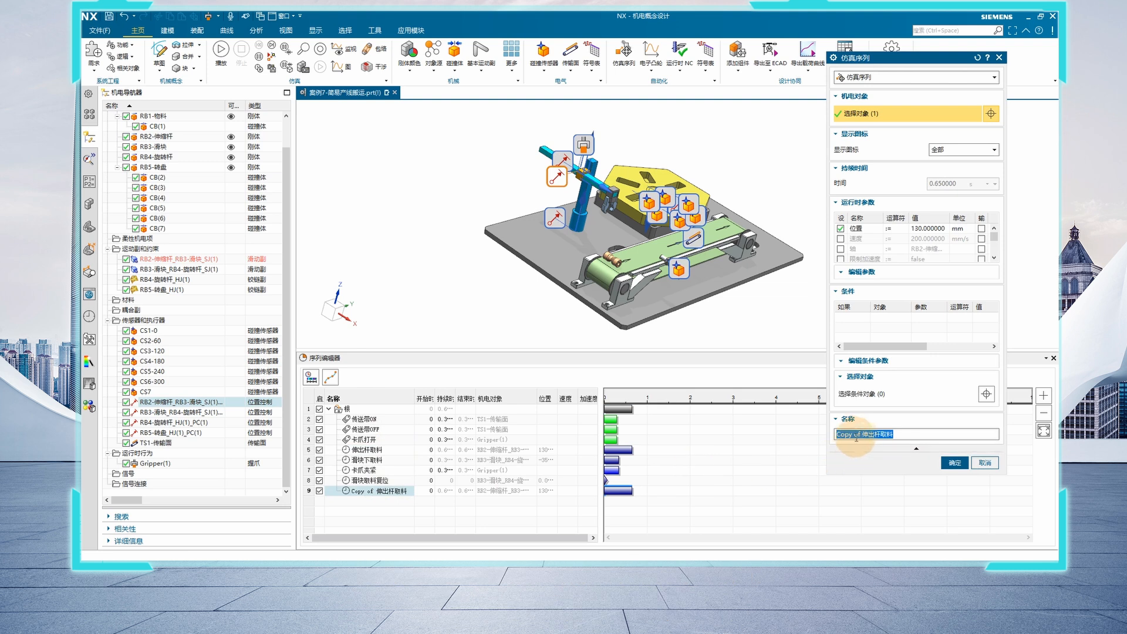
key(BackSpace)
key(BackSpace)
key(BackSpace)
key(BackSpace)
key(BackSpace)
key(BackSpace)
key(BackSpace)
key(BackSpace)
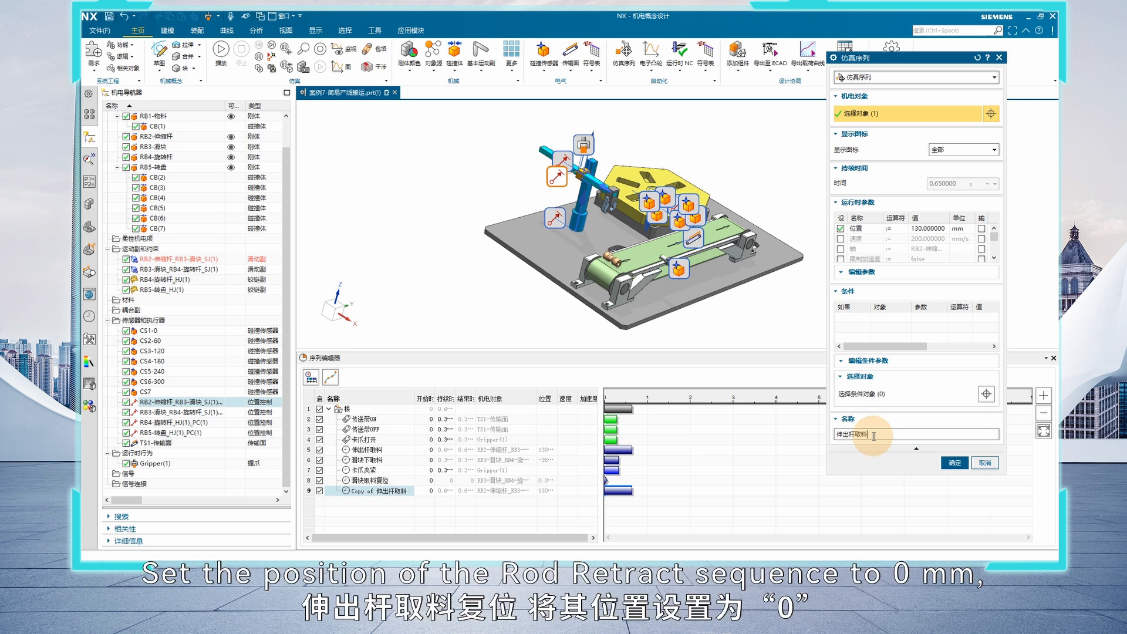
text(复位)
Set the position parameter of the 伸出杆取料复位 operation to 0 mm and accept it
click(927, 229)
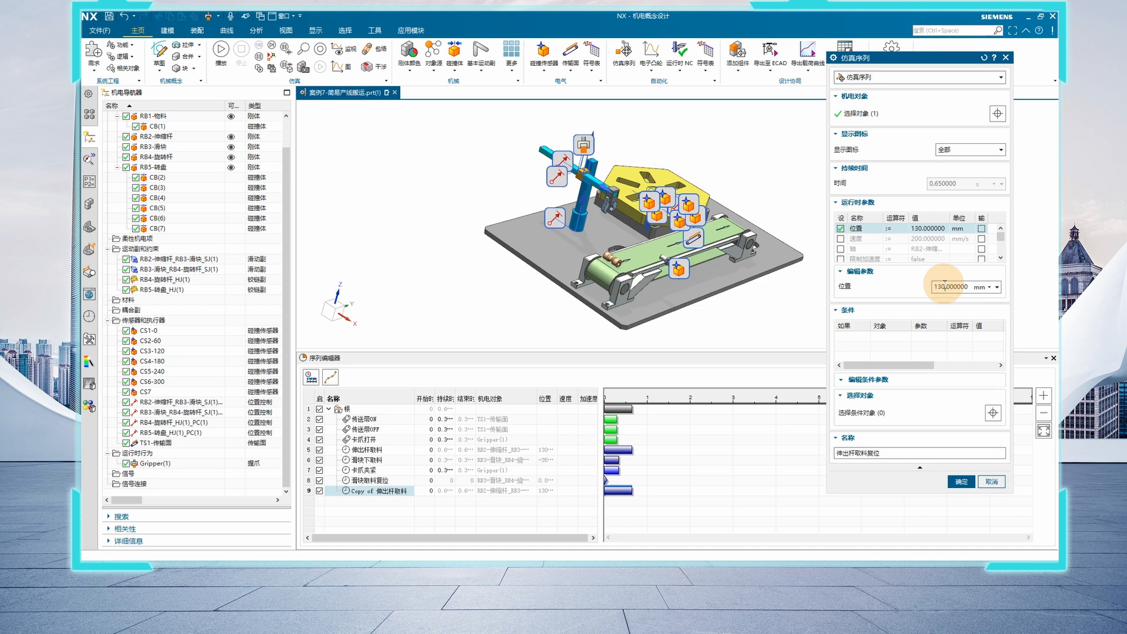
drag(944, 285, 894, 296)
text(0)
key(Return)
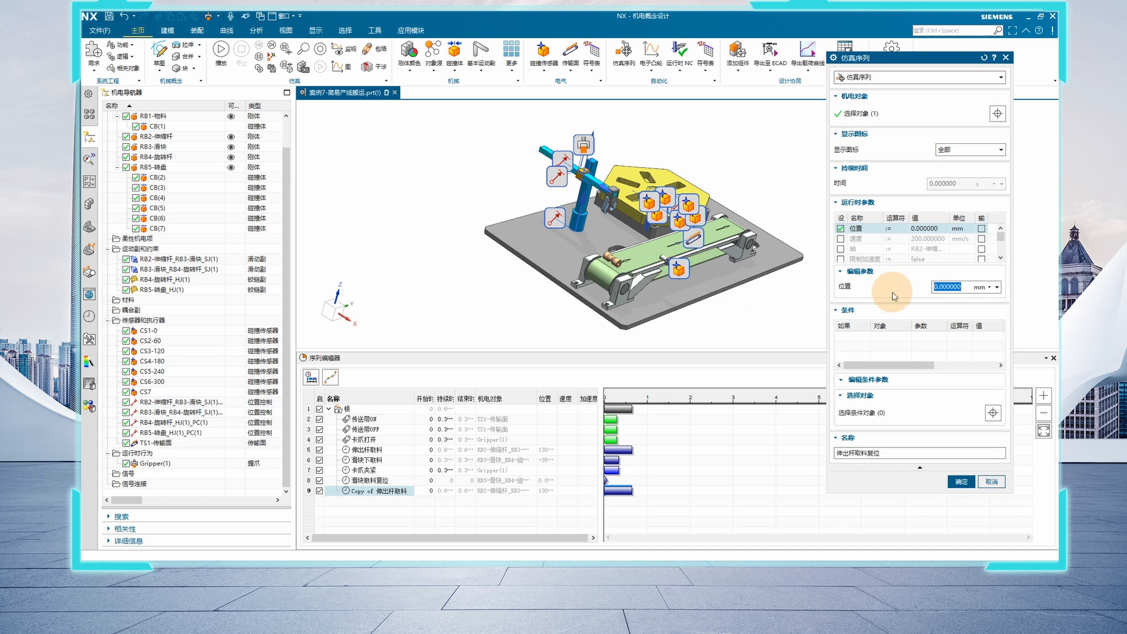
click(960, 482)
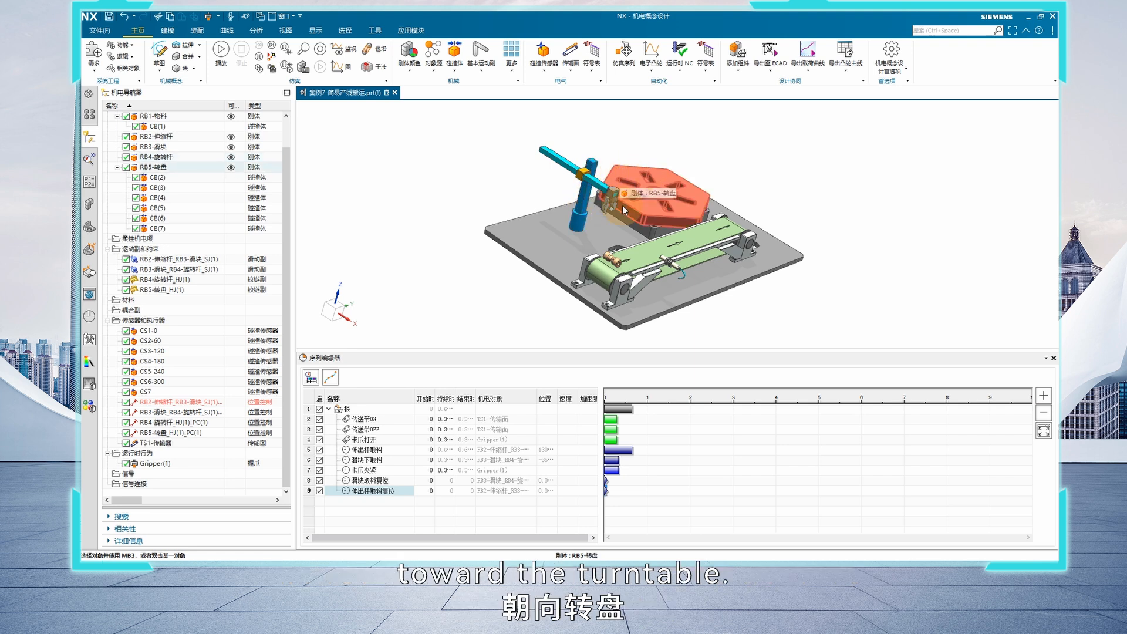
Add a new simulation sequence operation to the sequence and name it 旋转杆转90°
right_click(368, 500)
click(393, 409)
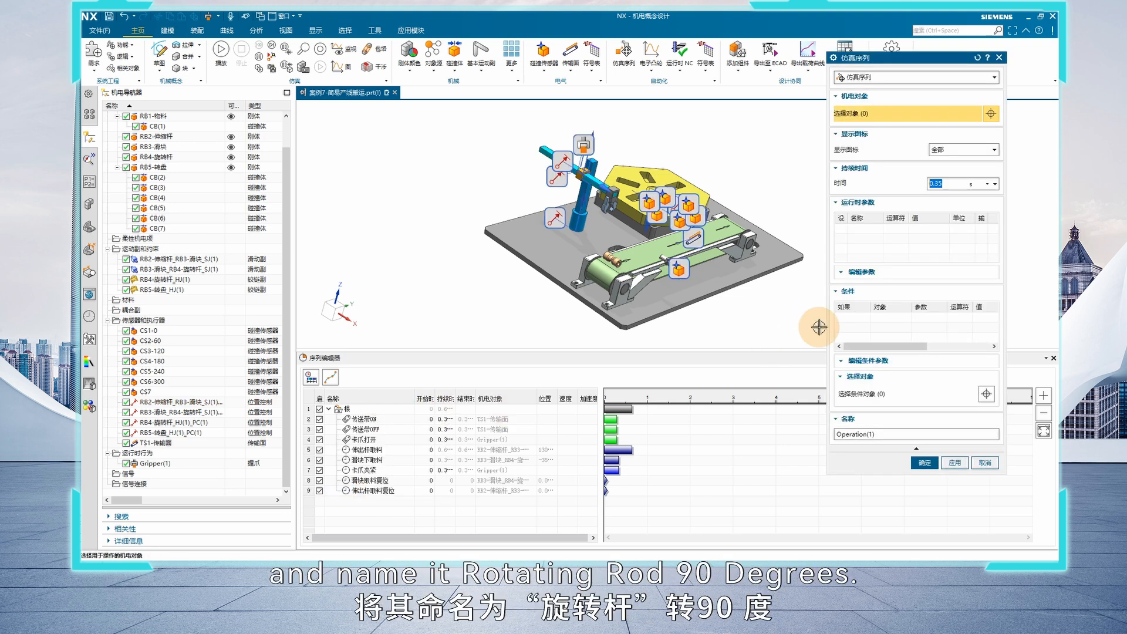
triple_click(877, 434)
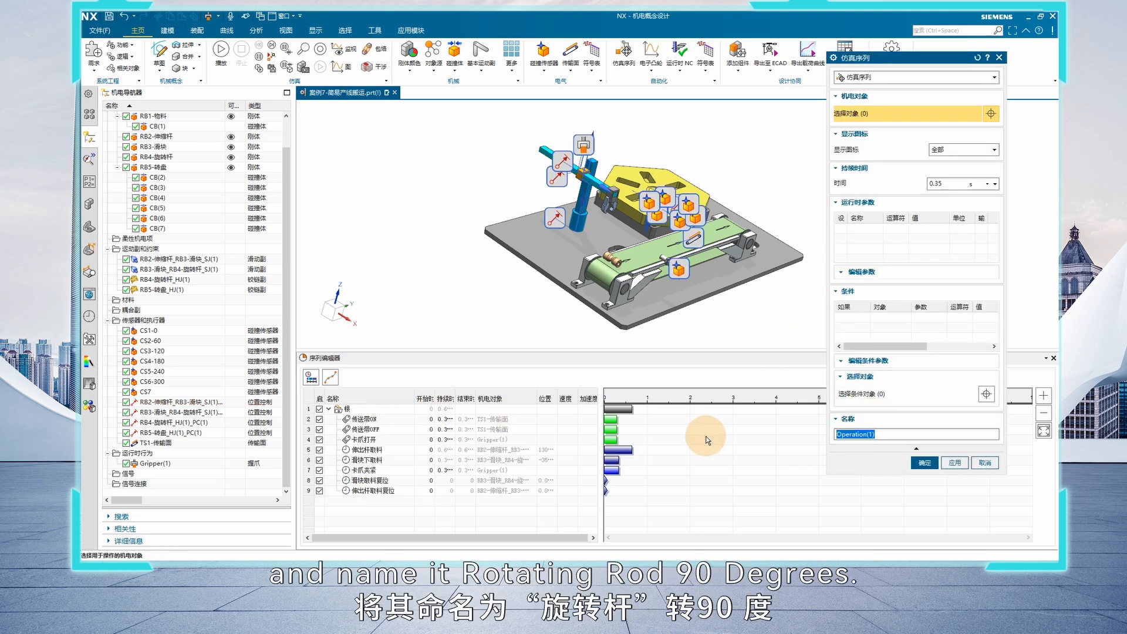
text(xuanzhuan)
key(space)
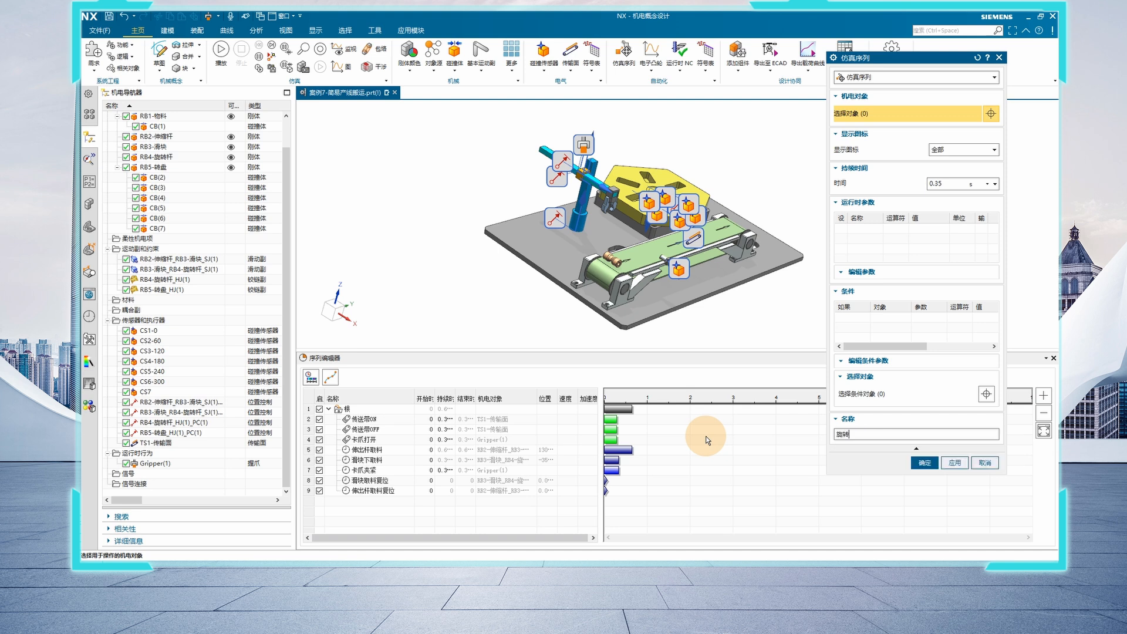
text(gan)
key(space)
text(zhuan)
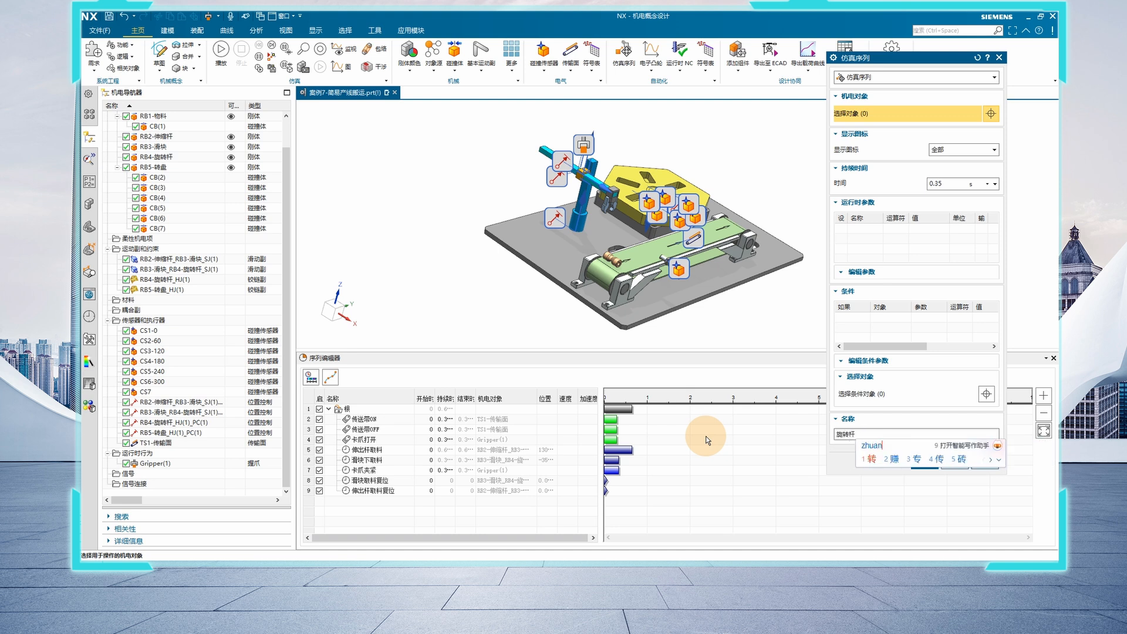
key(space)
text(90)
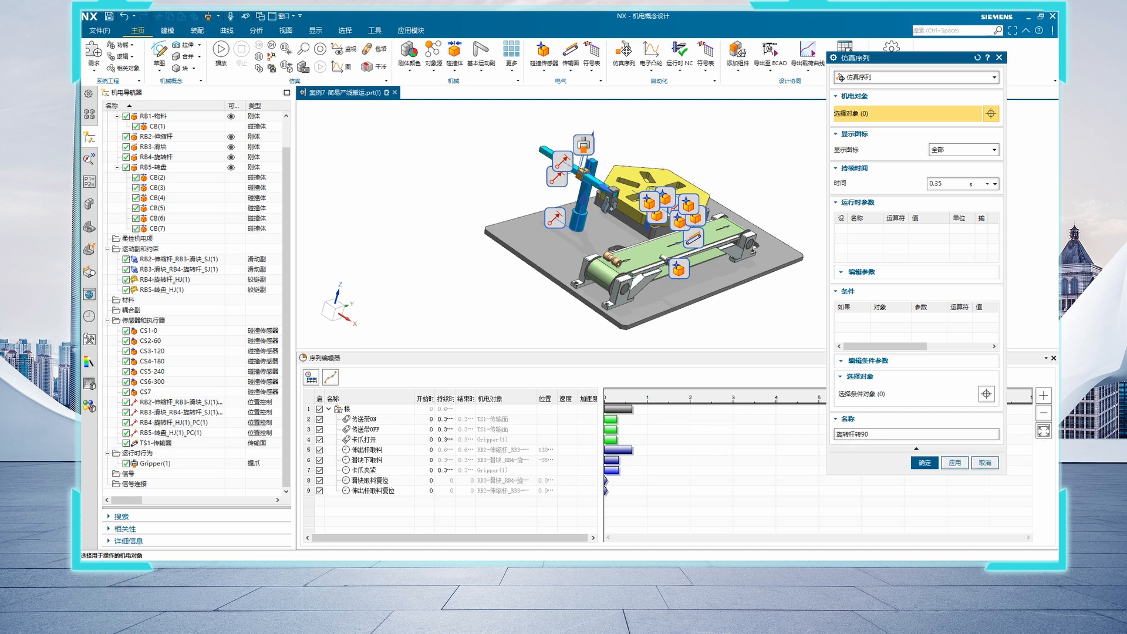
text(du3)
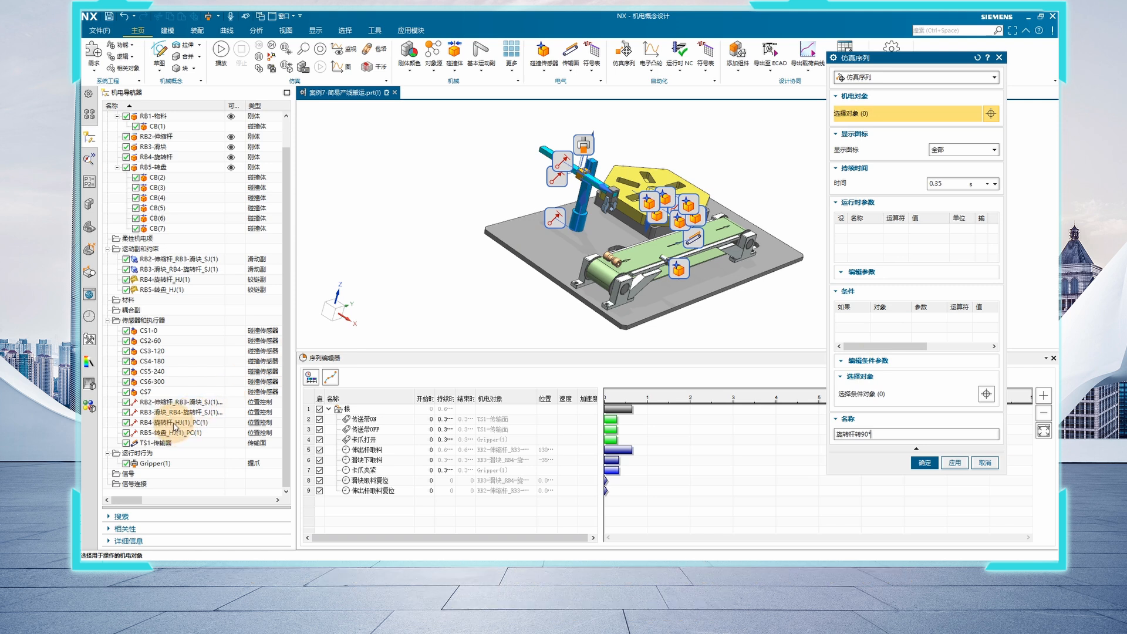
Assign position control RB4-旋转杆_HJ(1)_PC(1) to the 旋转杆转90° operation, set its position to 90°, and accept it
click(173, 422)
click(891, 251)
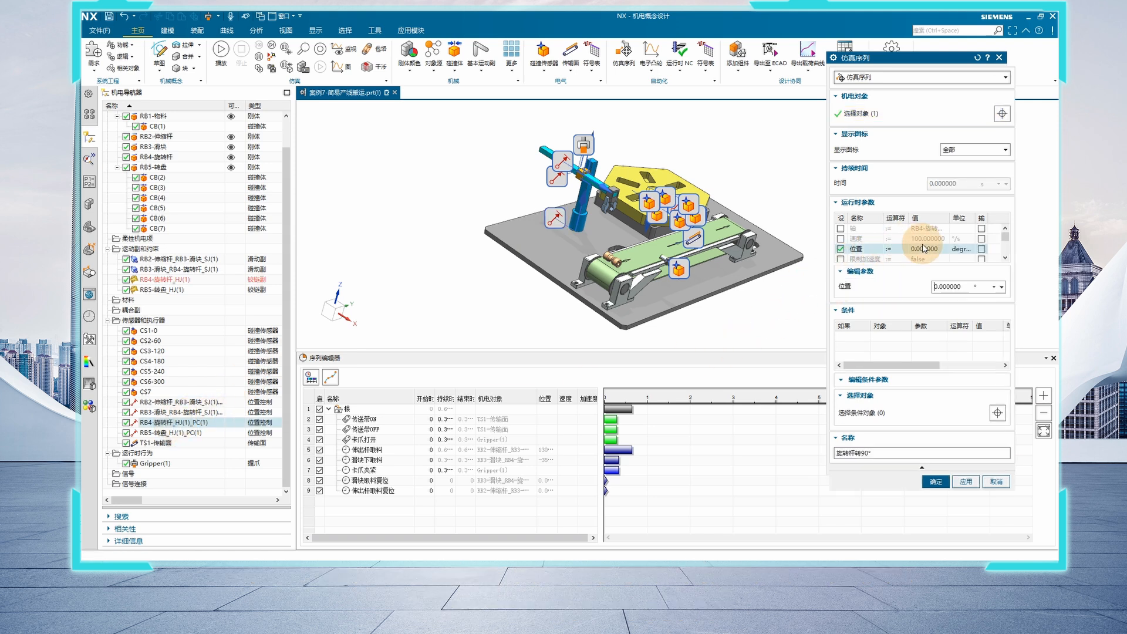
click(940, 287)
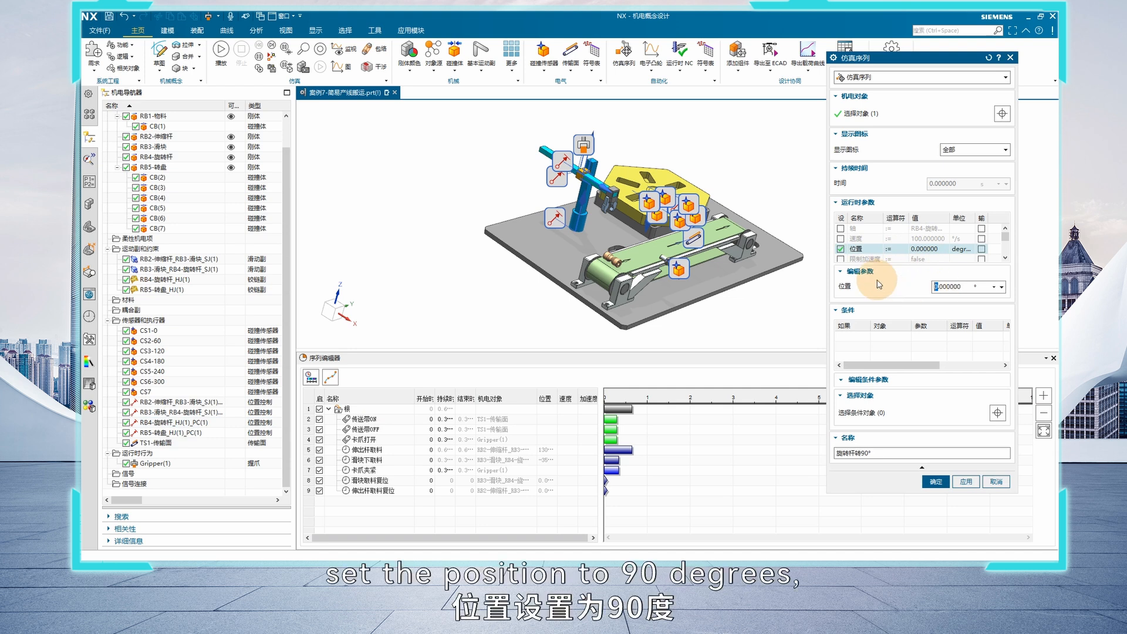
text(90)
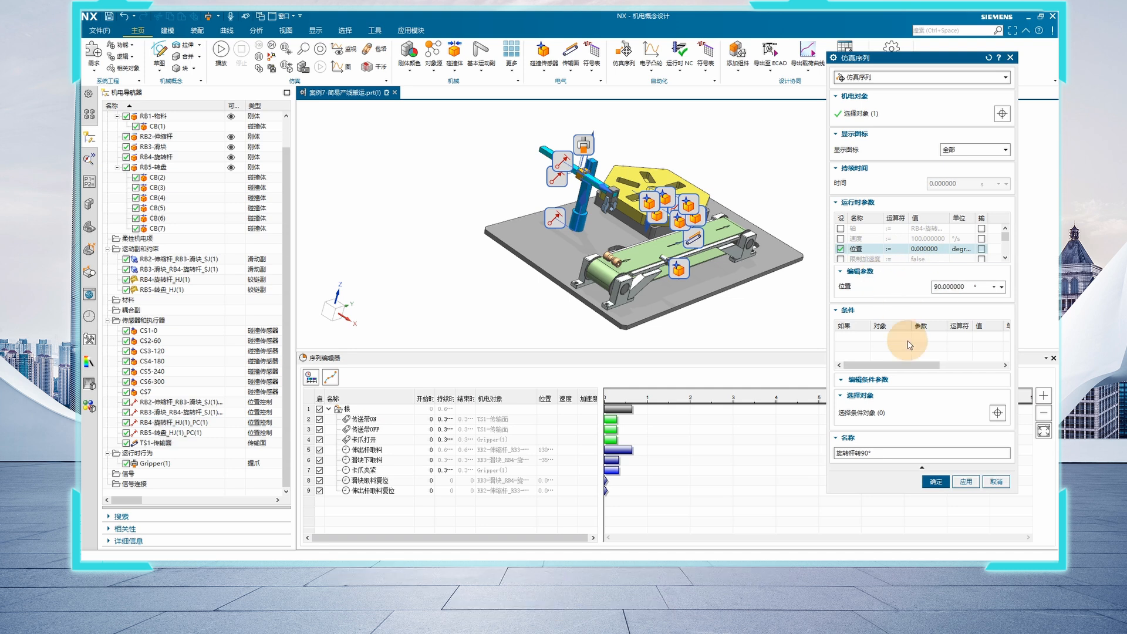
click(935, 481)
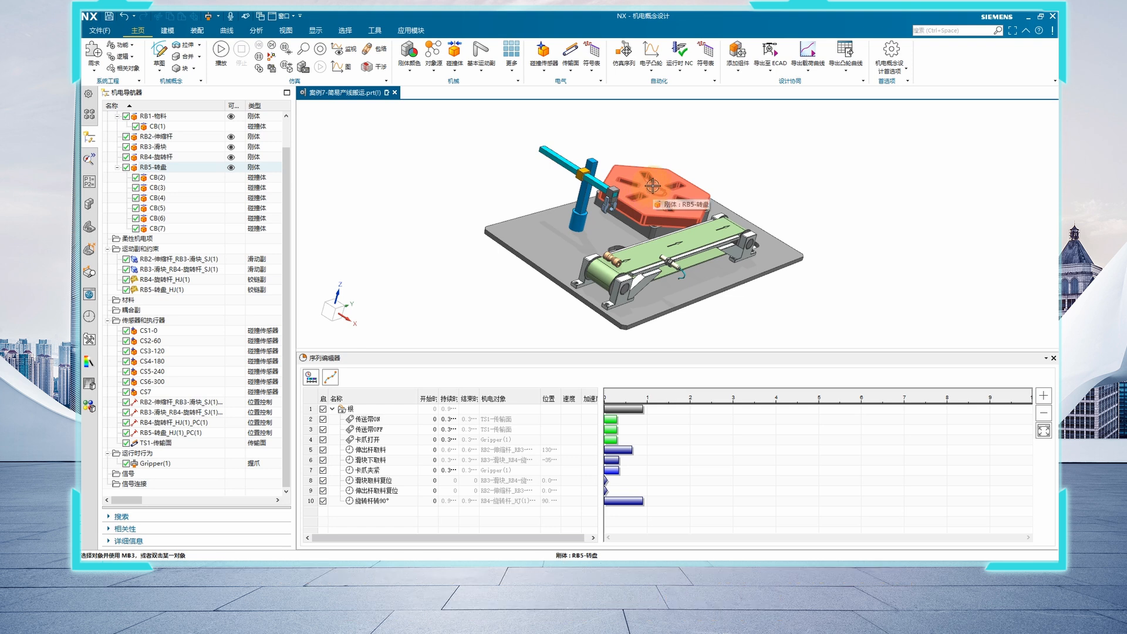
Copy the 伸出杆取料 operation and paste the copy at the end of the root group
right_click(379, 451)
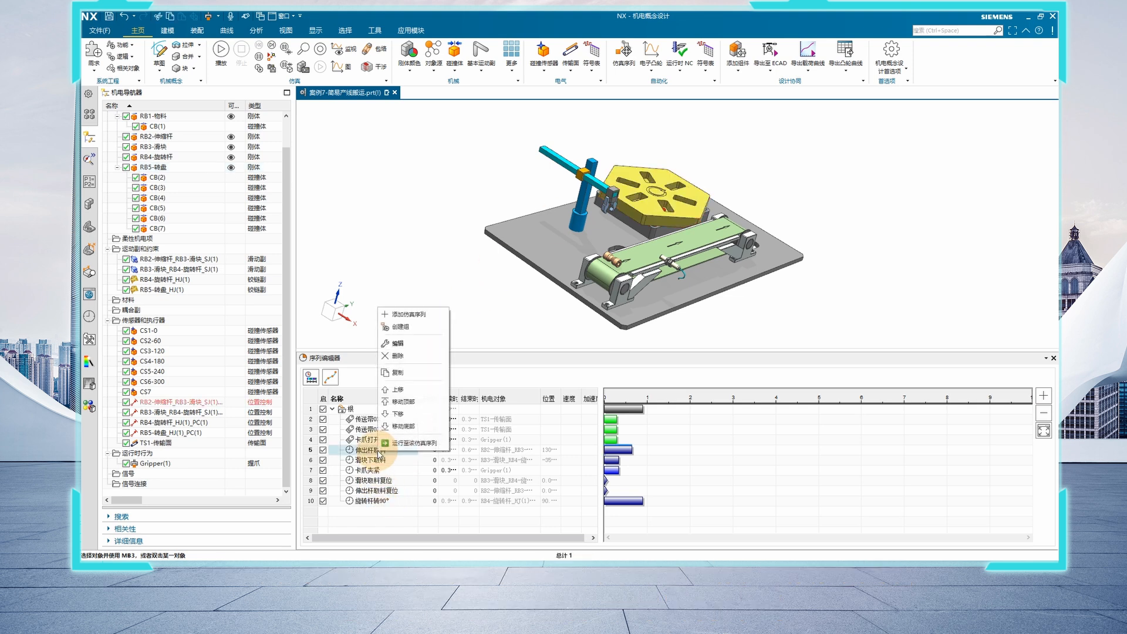
click(398, 372)
click(387, 410)
right_click(387, 411)
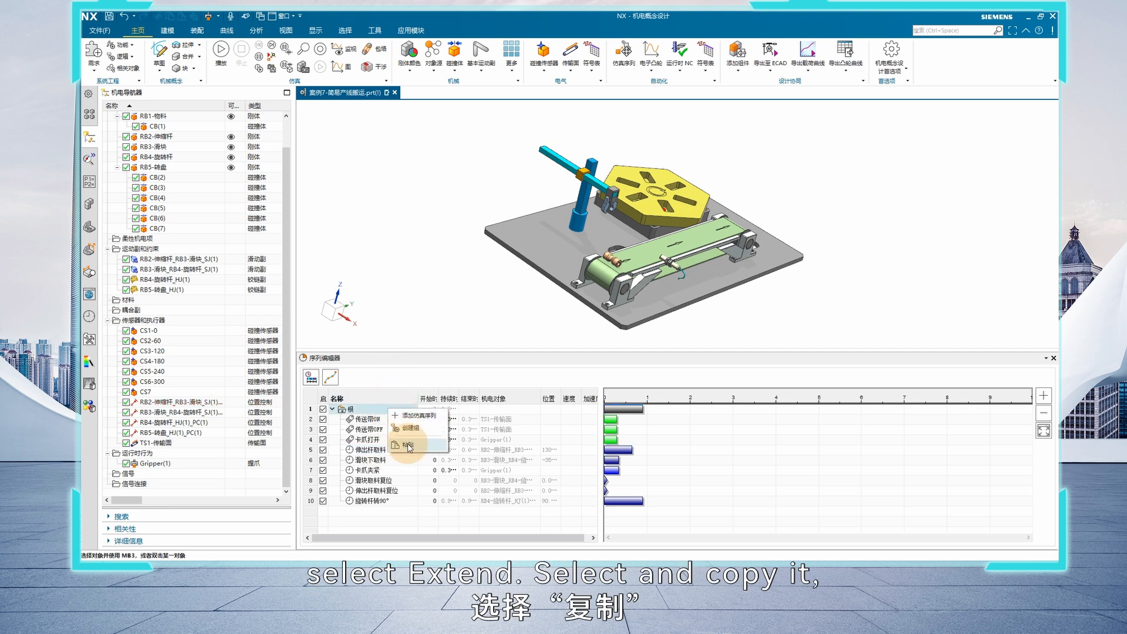
click(411, 427)
Edit the pasted copy of 伸出杆取料 and rename it 伸出杆放料
double_click(385, 511)
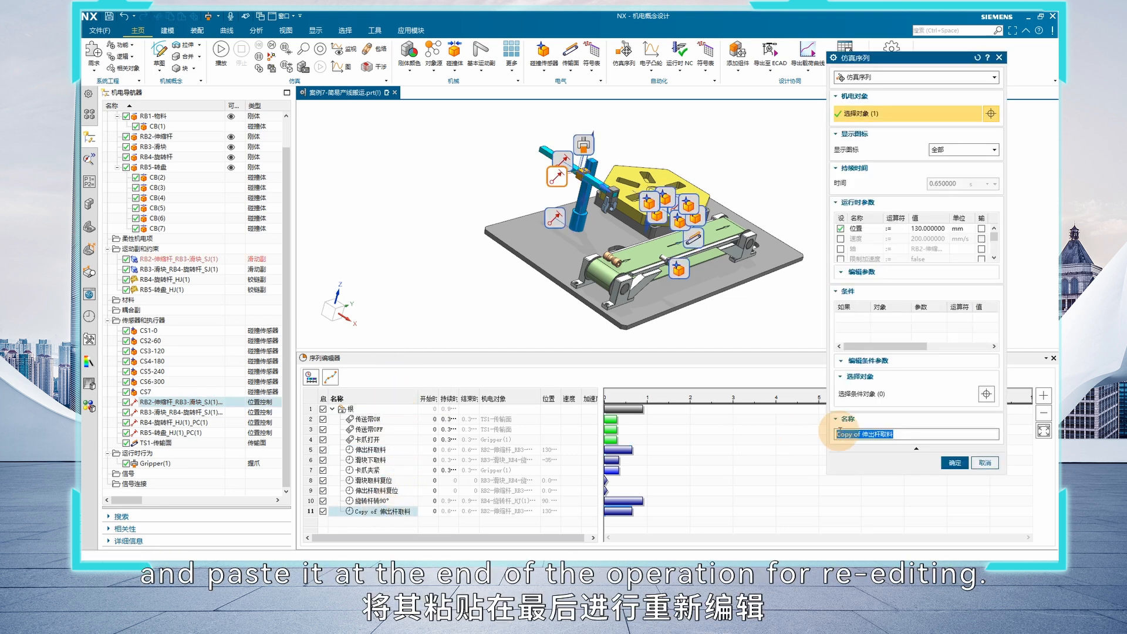
drag(863, 437, 672, 432)
key(BackSpace)
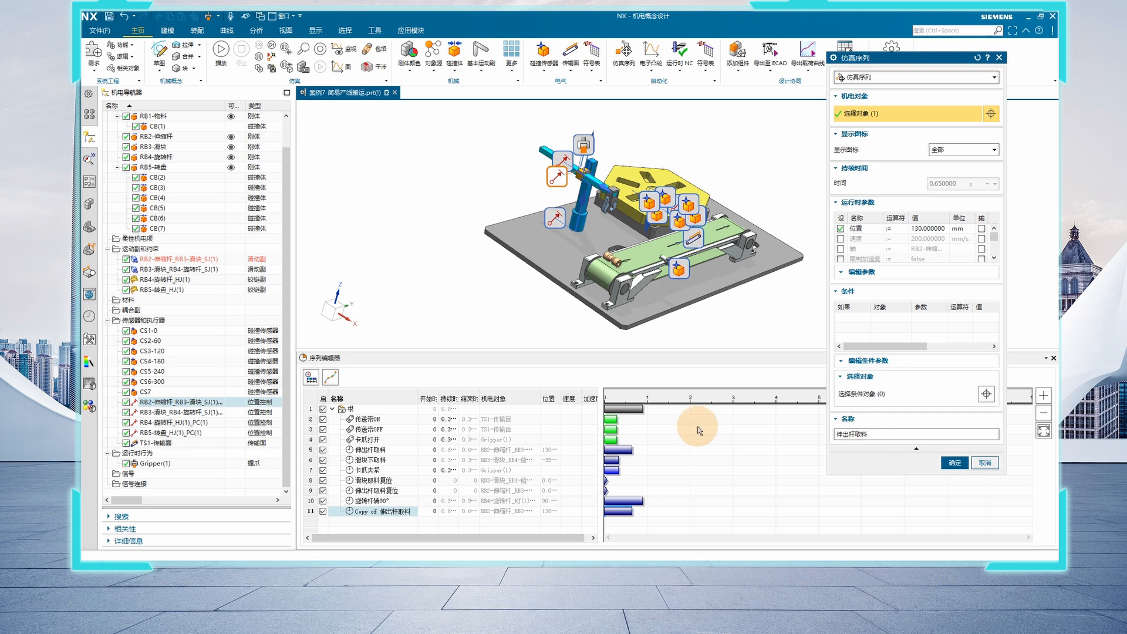
drag(856, 435, 861, 434)
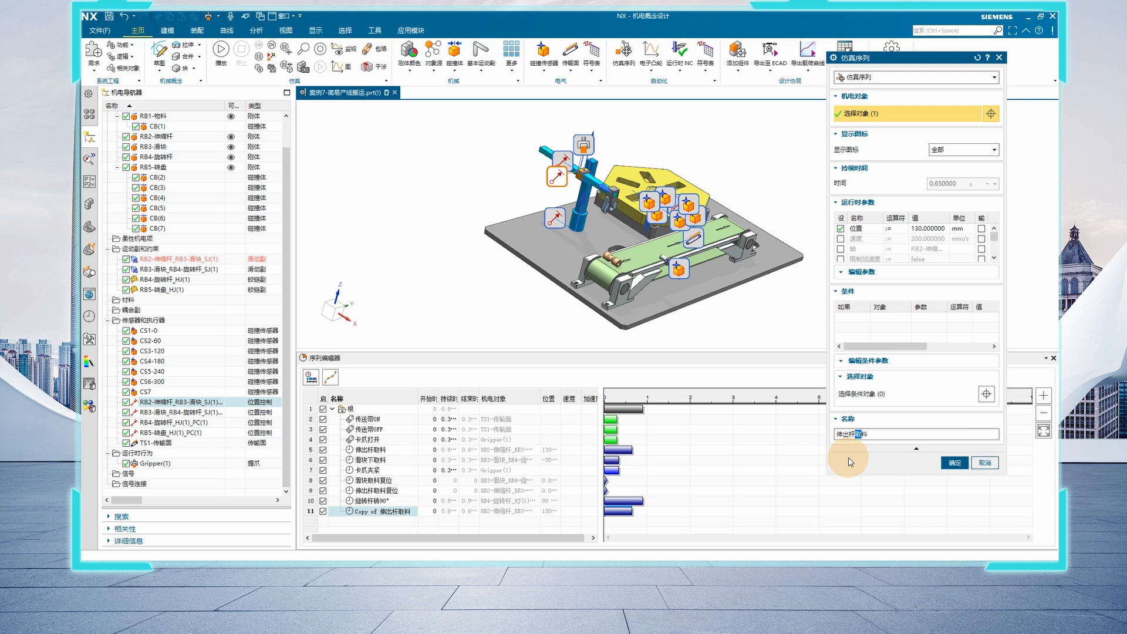
text(放)
Set the position parameter of the 伸出杆放料 operation to 70 mm and accept it
click(930, 228)
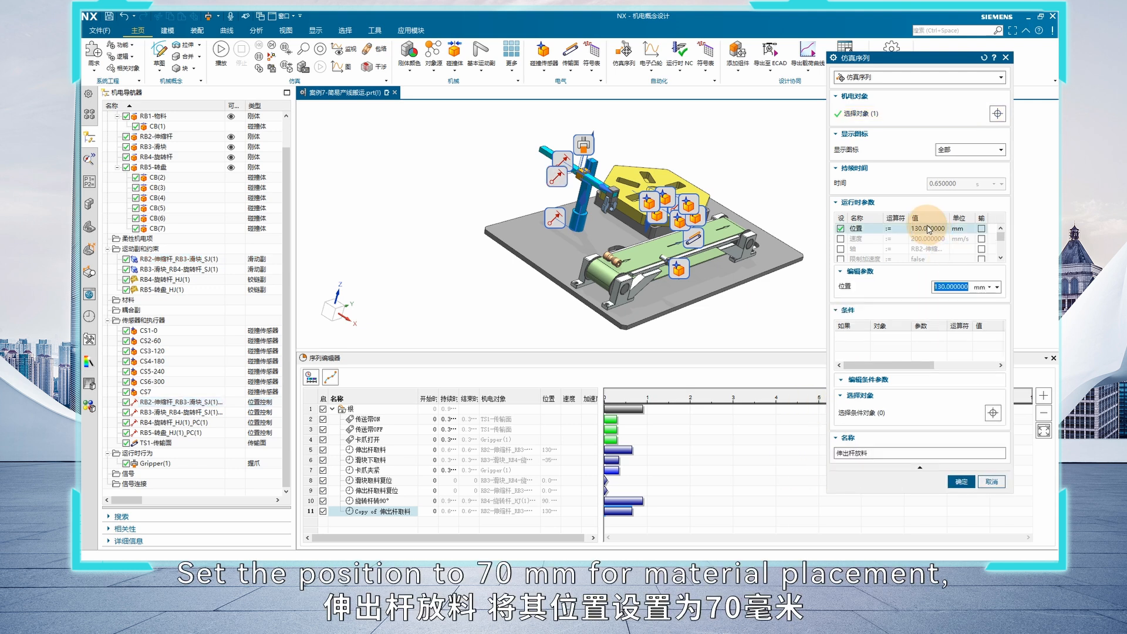
click(944, 288)
drag(943, 288, 929, 295)
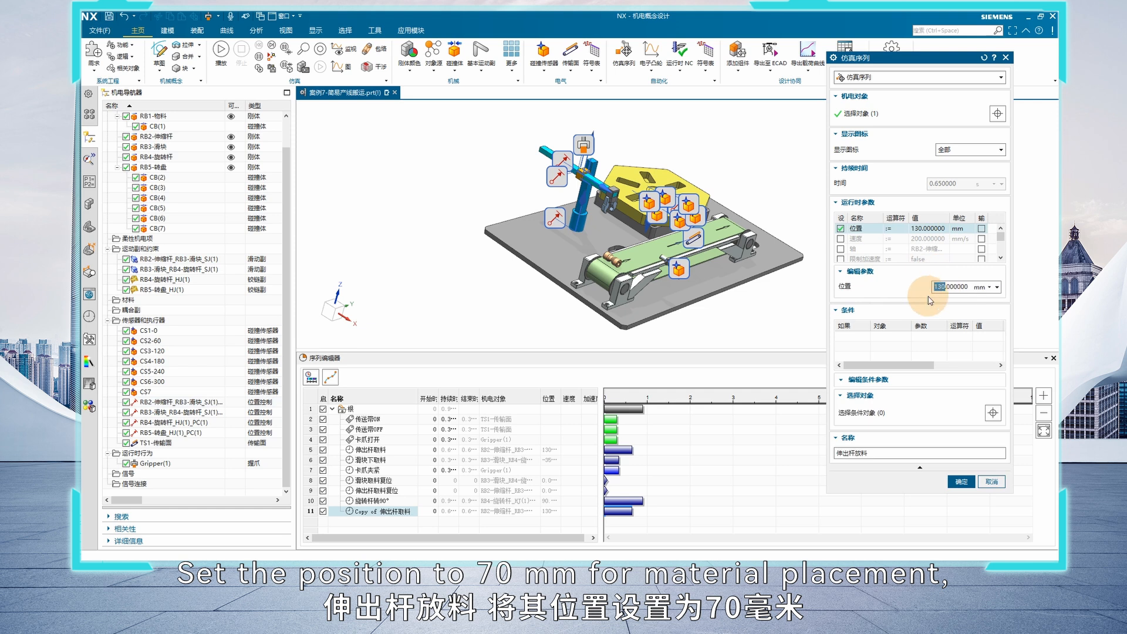
text(7)
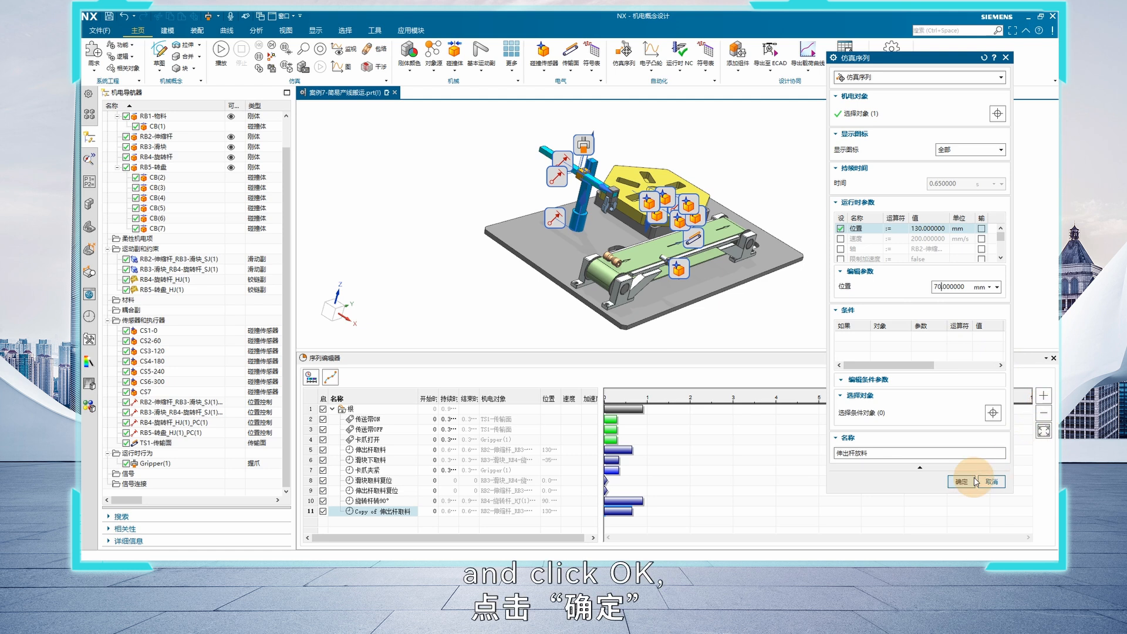
click(966, 482)
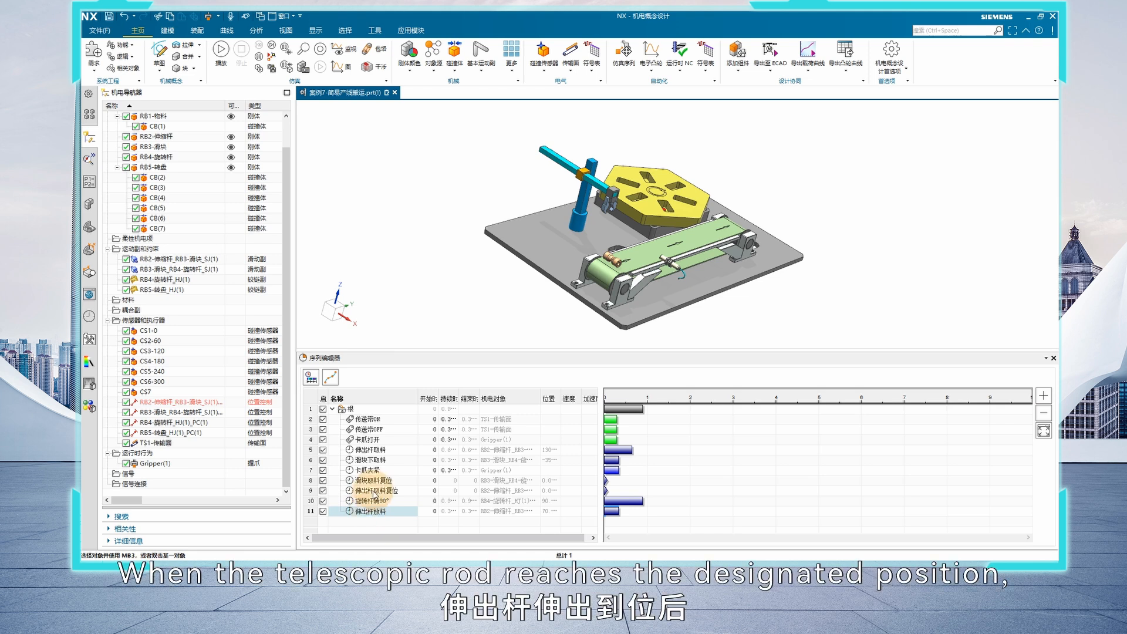
Copy the 滑块下取料 operation and paste the copy at the end of the root group
right_click(376, 464)
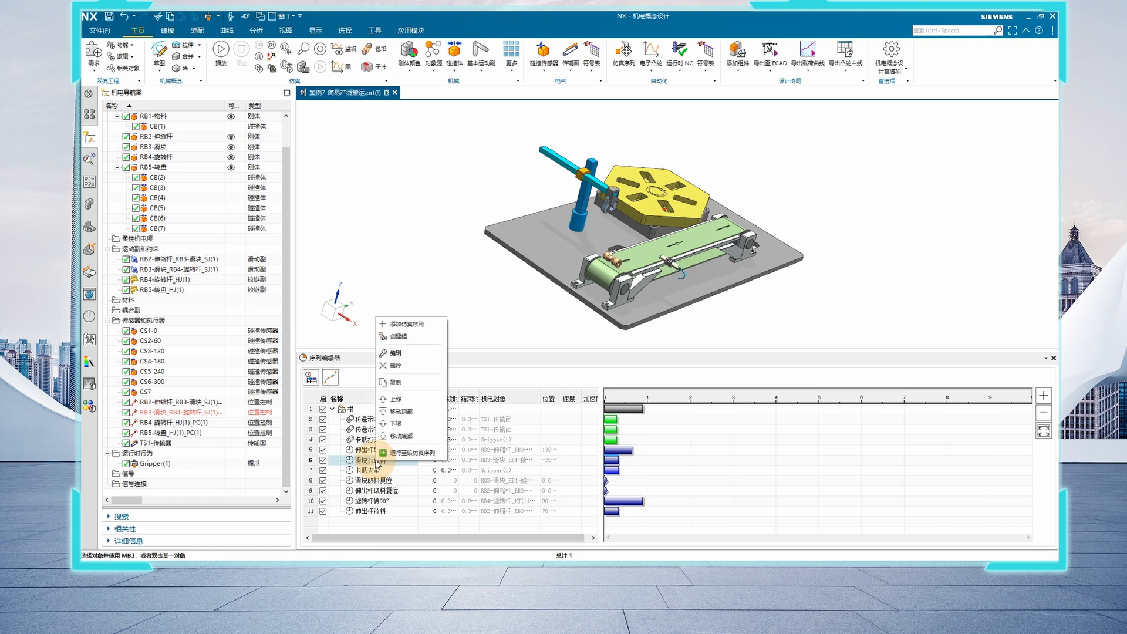
click(392, 386)
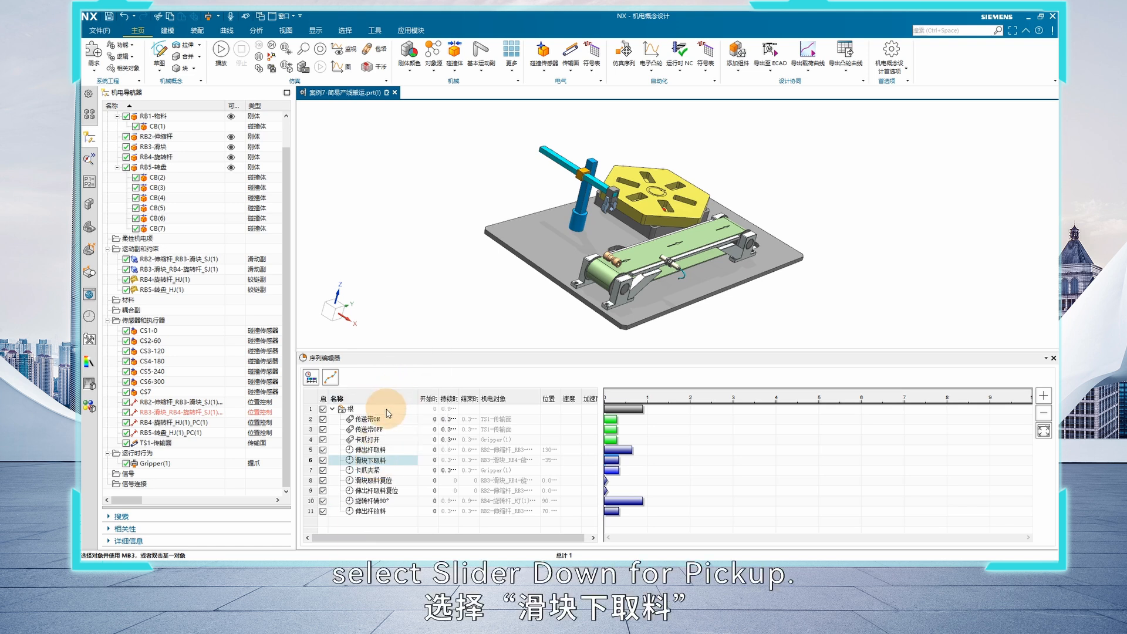
right_click(388, 412)
click(414, 447)
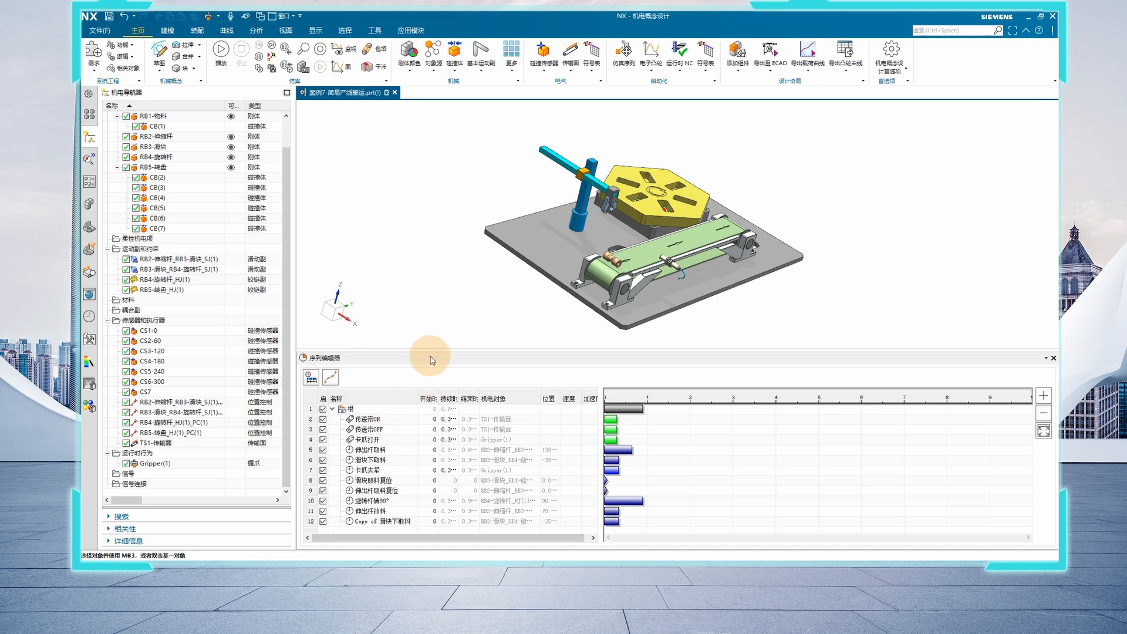
Edit the pasted copy of 滑块下取料 and rename it 滑块下放料
drag(432, 352, 456, 250)
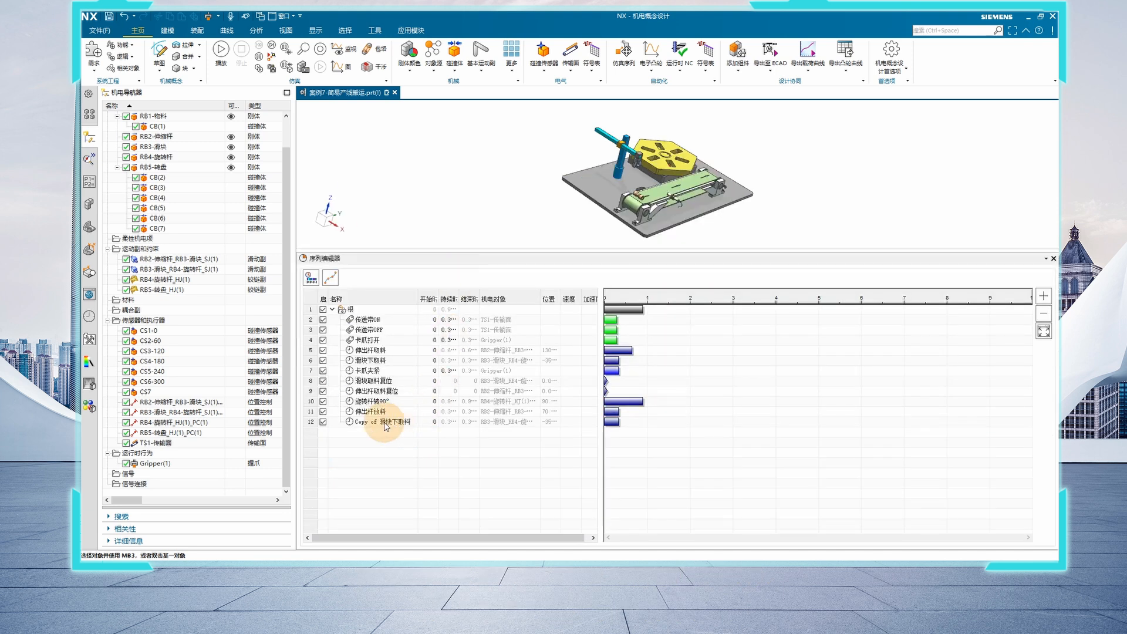
double_click(386, 423)
click(868, 438)
drag(863, 436, 770, 421)
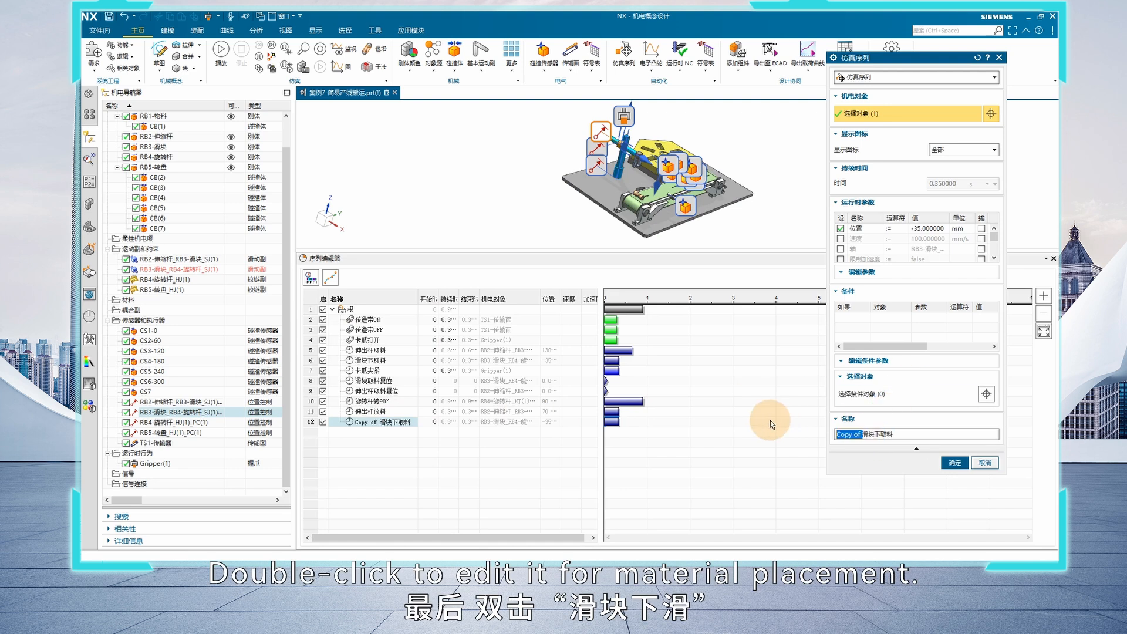
key(BackSpace)
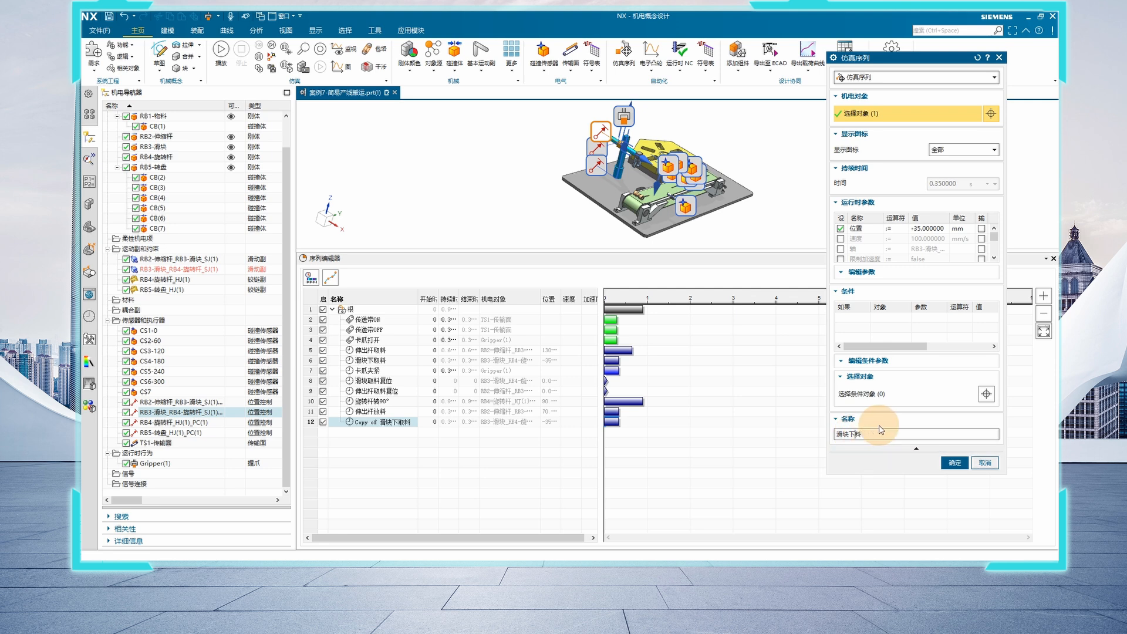
key(BackSpace)
text(放)
Set the position parameter of the 滑块下放料 operation to -45 mm and accept it
click(924, 229)
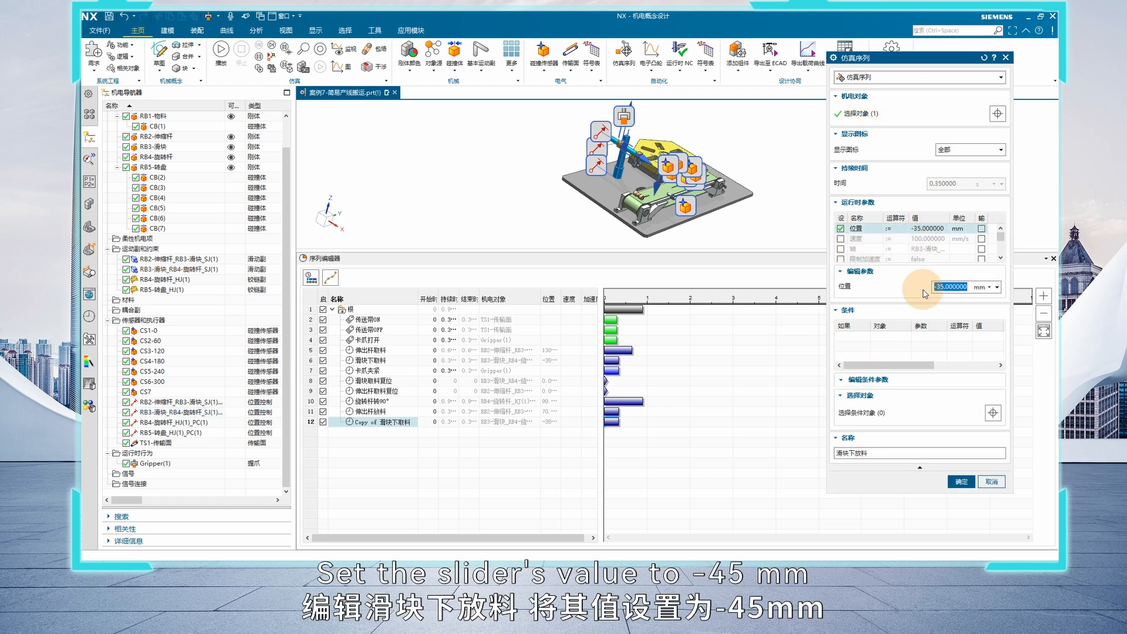
drag(941, 288, 921, 288)
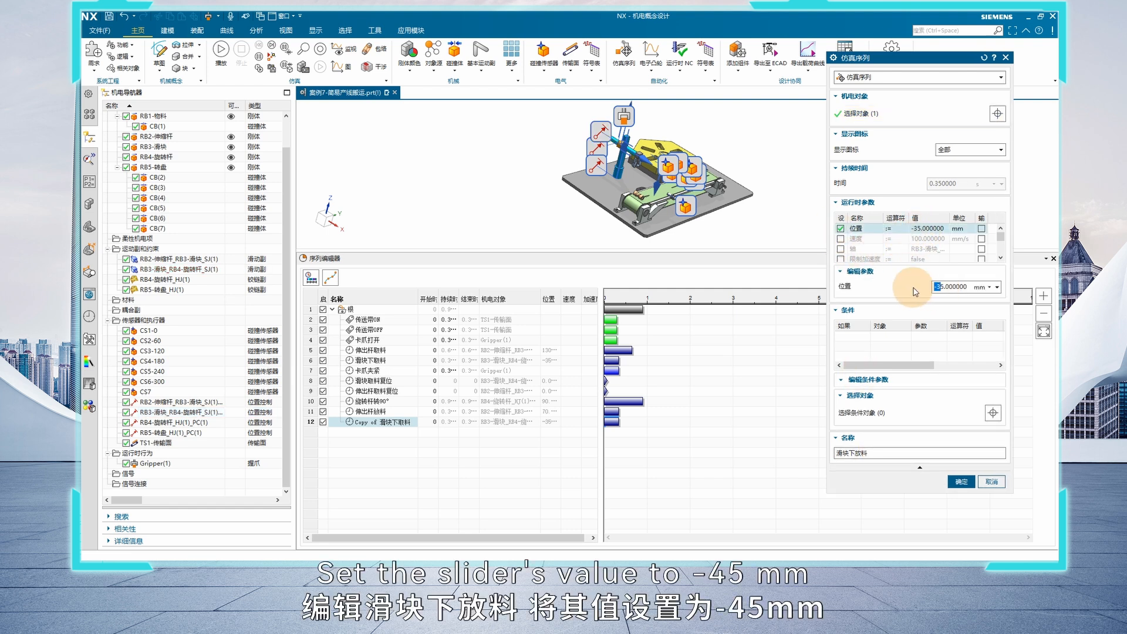
text(-4)
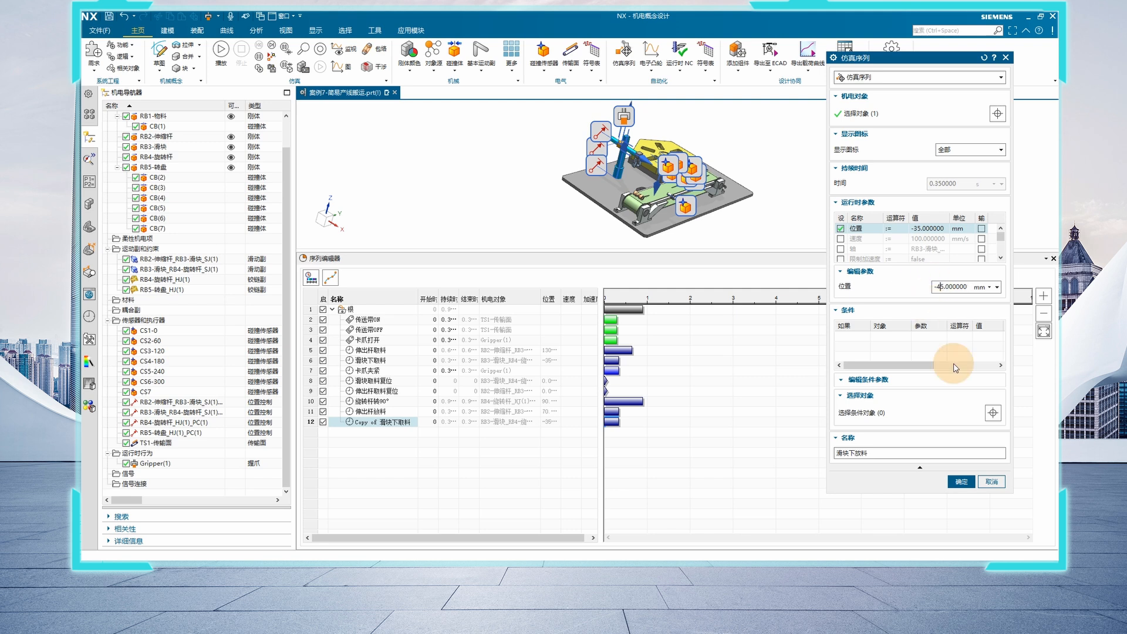
click(960, 482)
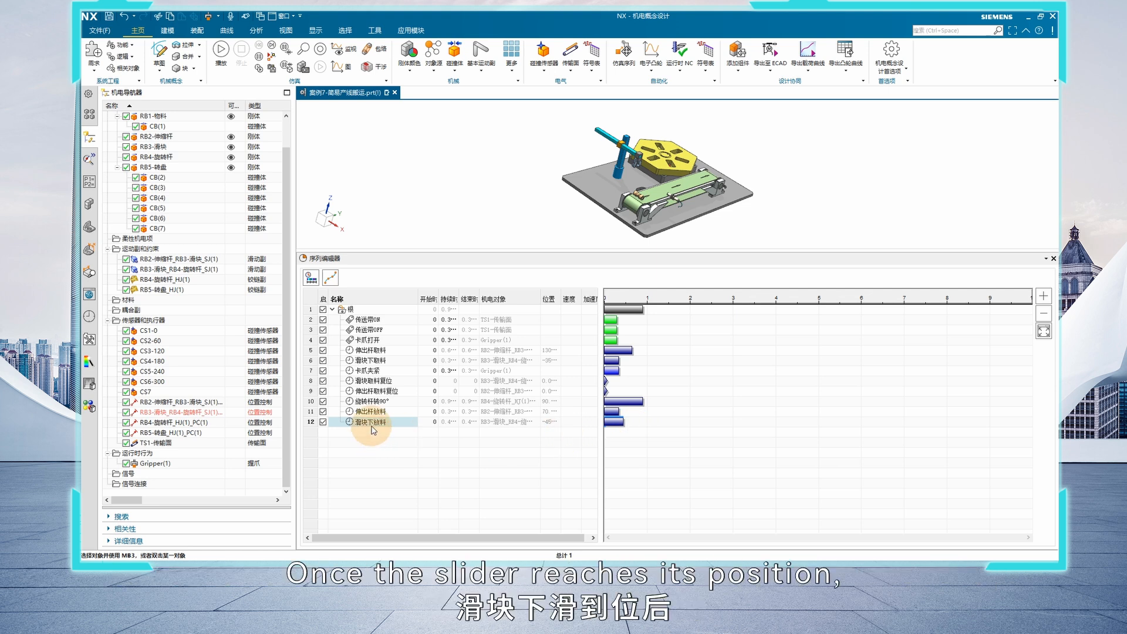
Copy the 卡爪夹紧 operation and paste the copy at the end of the root group
scroll(601, 159, down, 3)
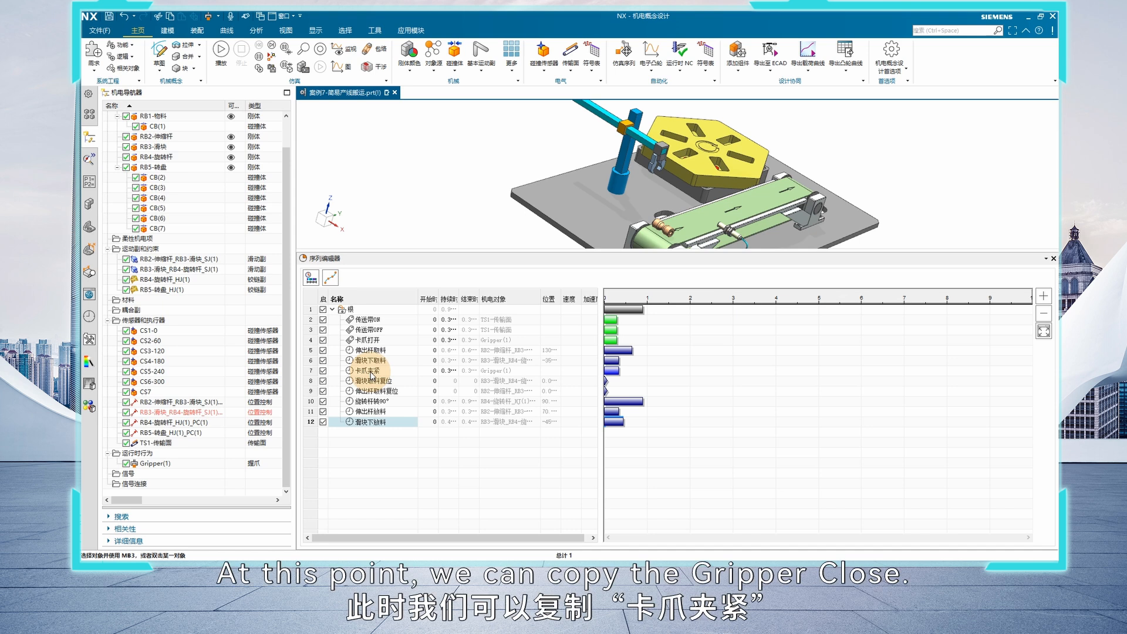
click(370, 371)
right_click(371, 375)
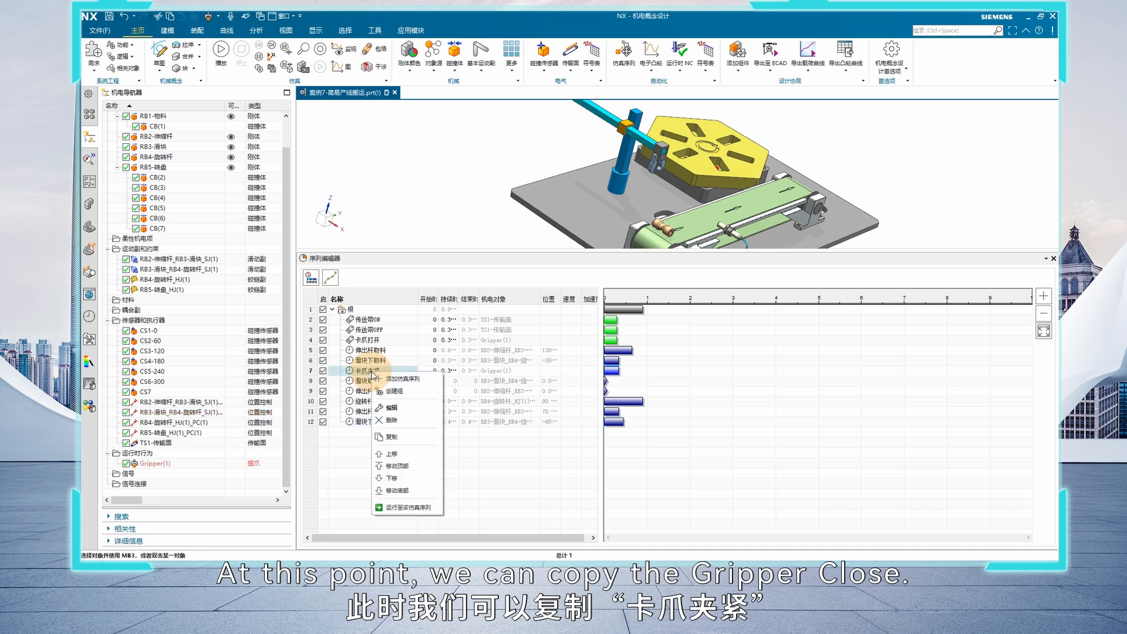
click(390, 437)
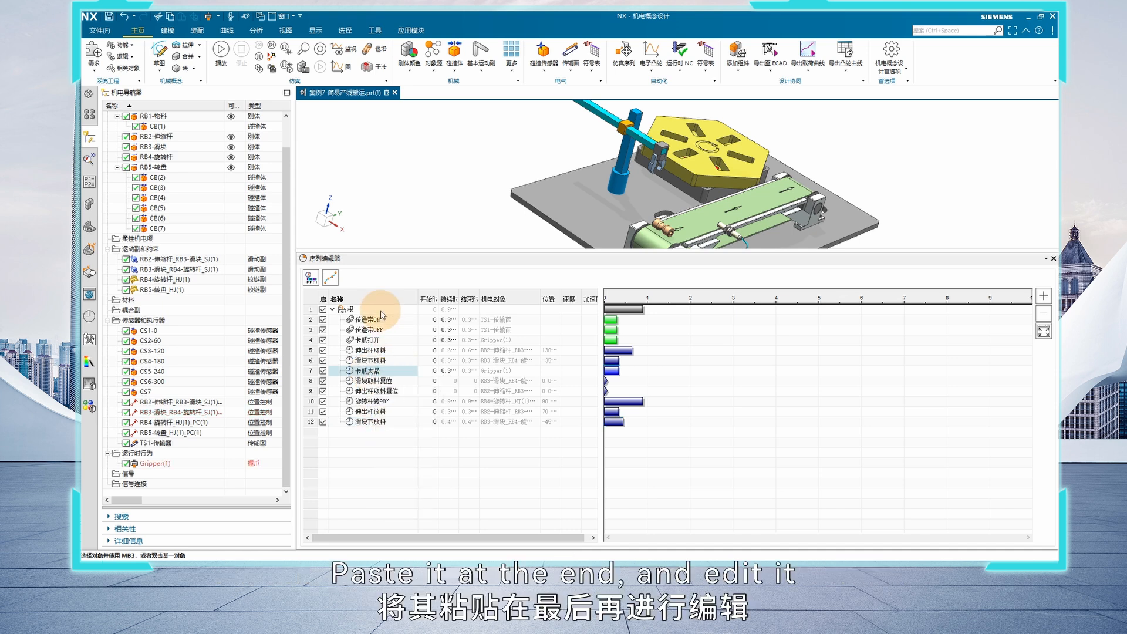
right_click(382, 310)
click(399, 347)
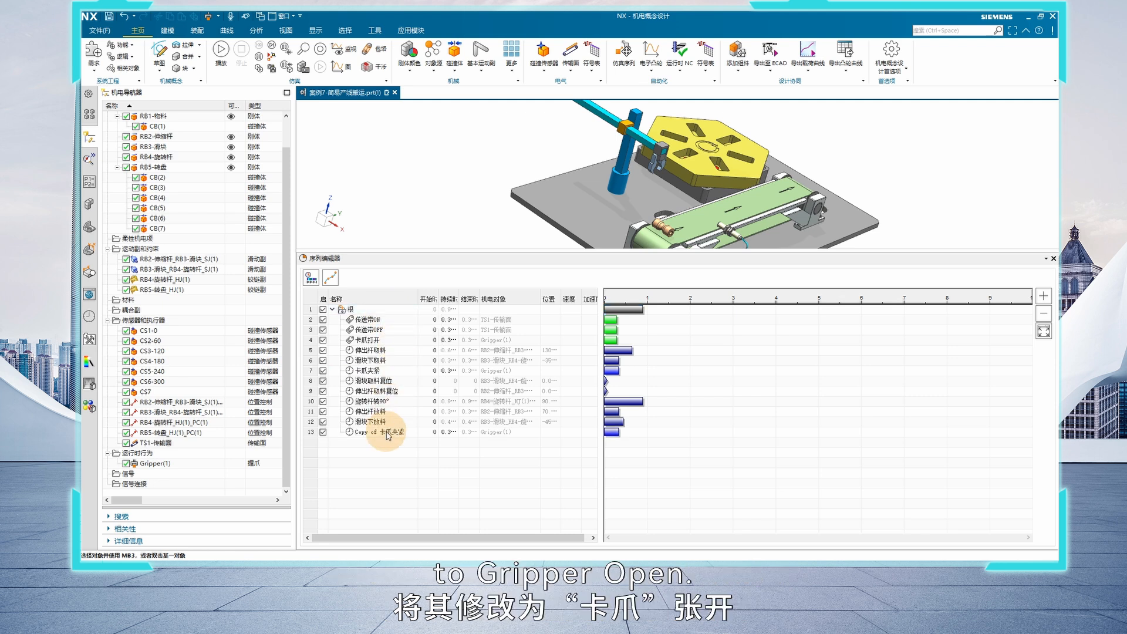
Edit the pasted copy of 卡爪夹紧 and rename it 卡爪张开
double_click(387, 435)
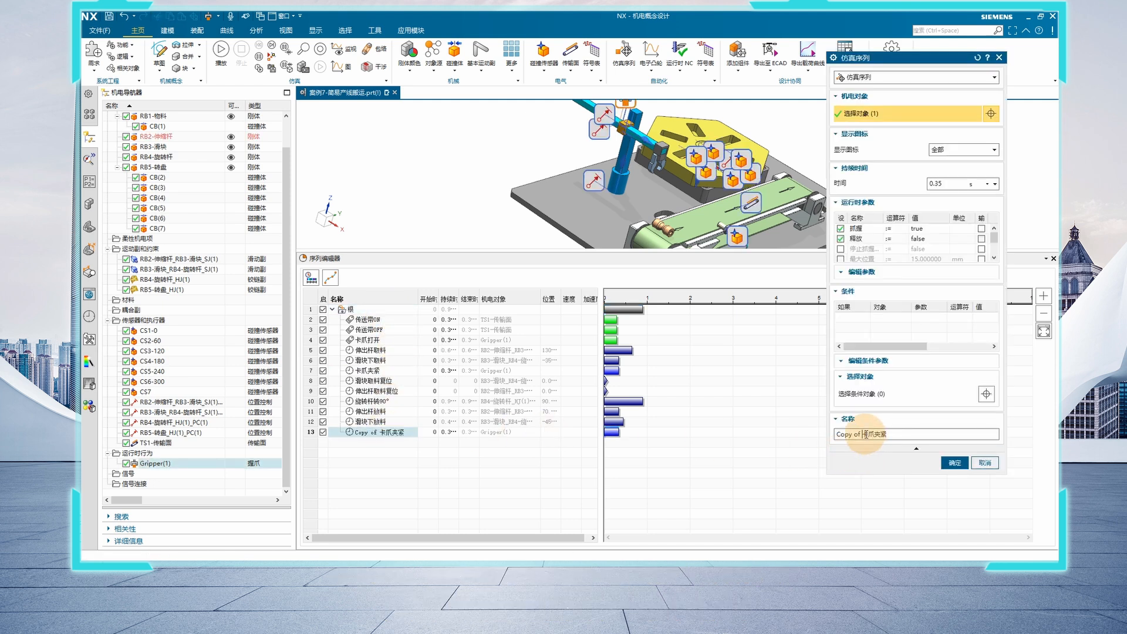
drag(862, 434, 714, 438)
key(BackSpace)
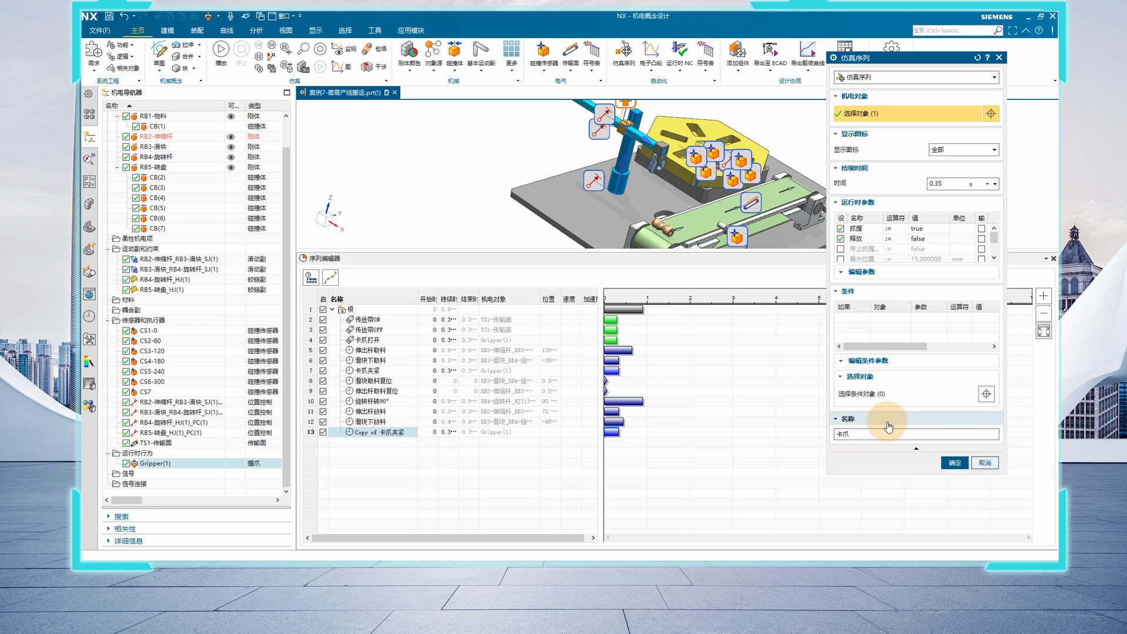
text(张开)
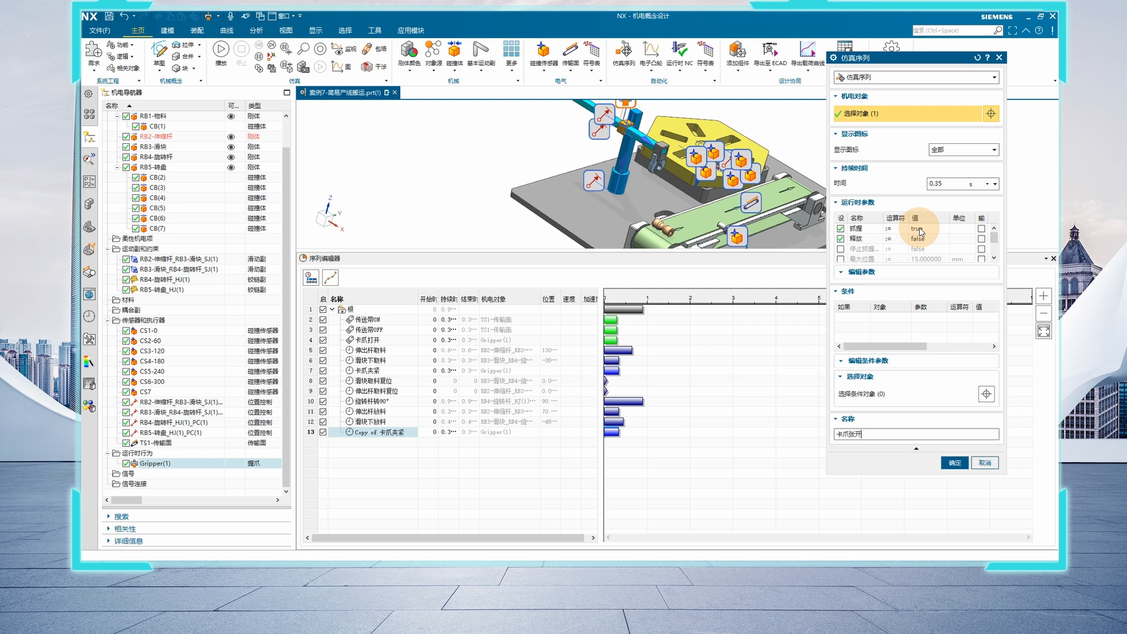
Set 抓握 to false and 释放 to true for the 卡爪张开 operation and accept it
double_click(920, 228)
click(920, 249)
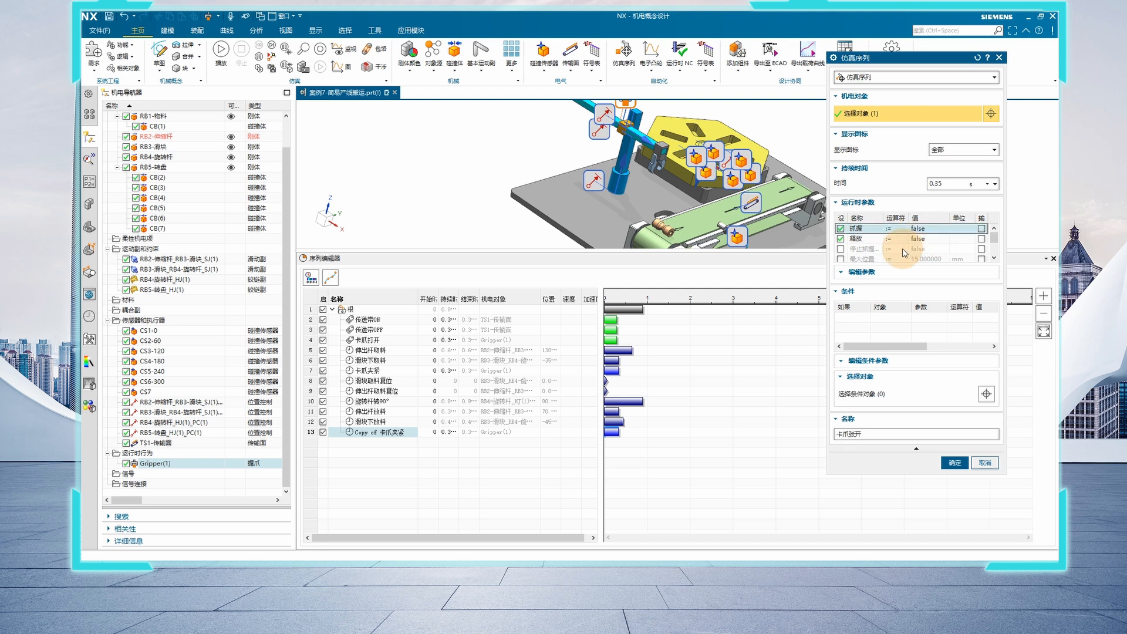
double_click(919, 240)
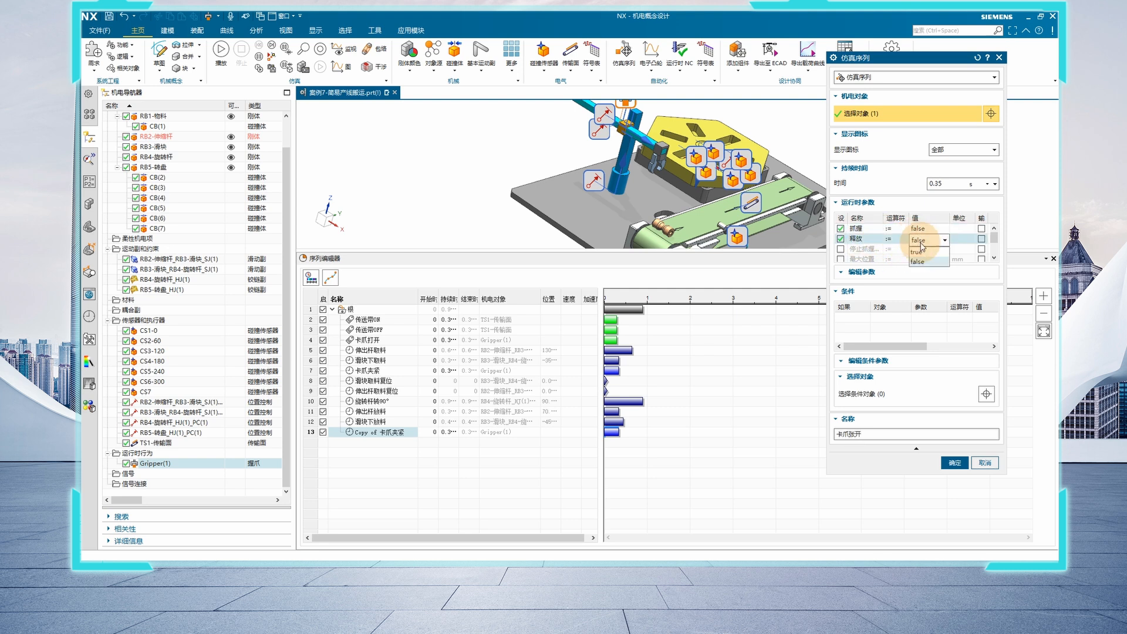
click(916, 252)
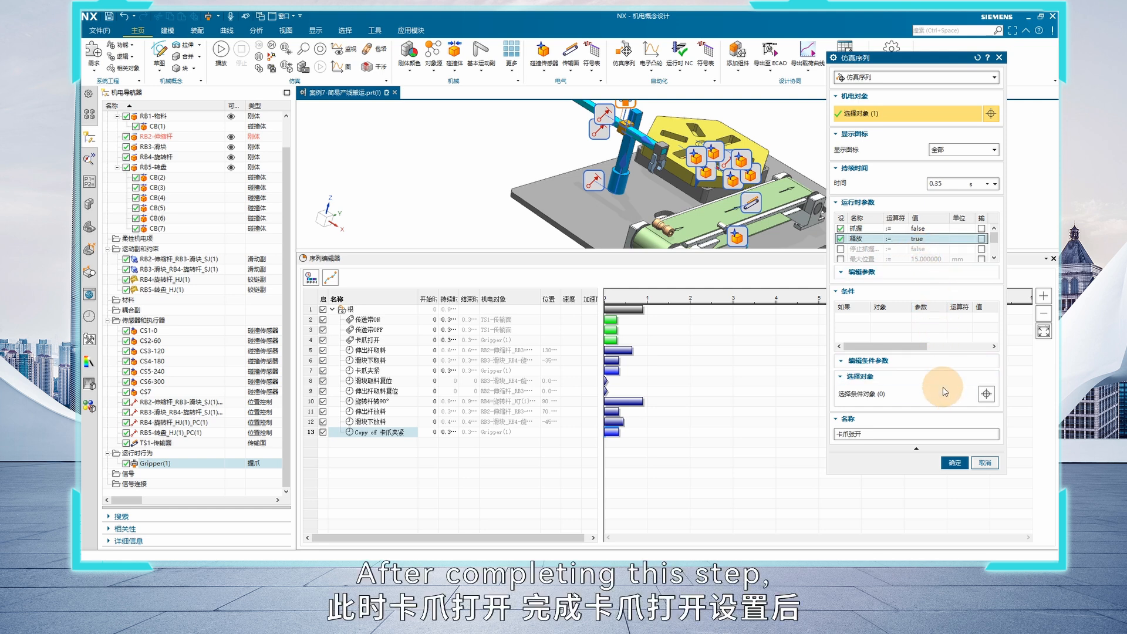
click(951, 463)
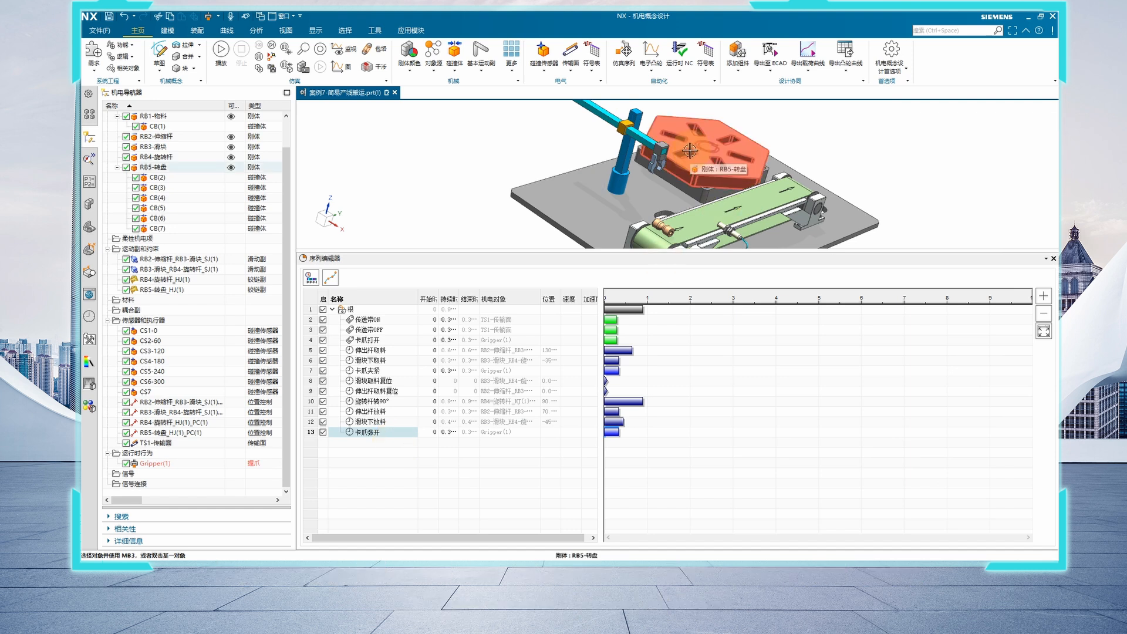
Copy the 滑块取料复位 operation and paste the copy at the end of the root group
click(367, 438)
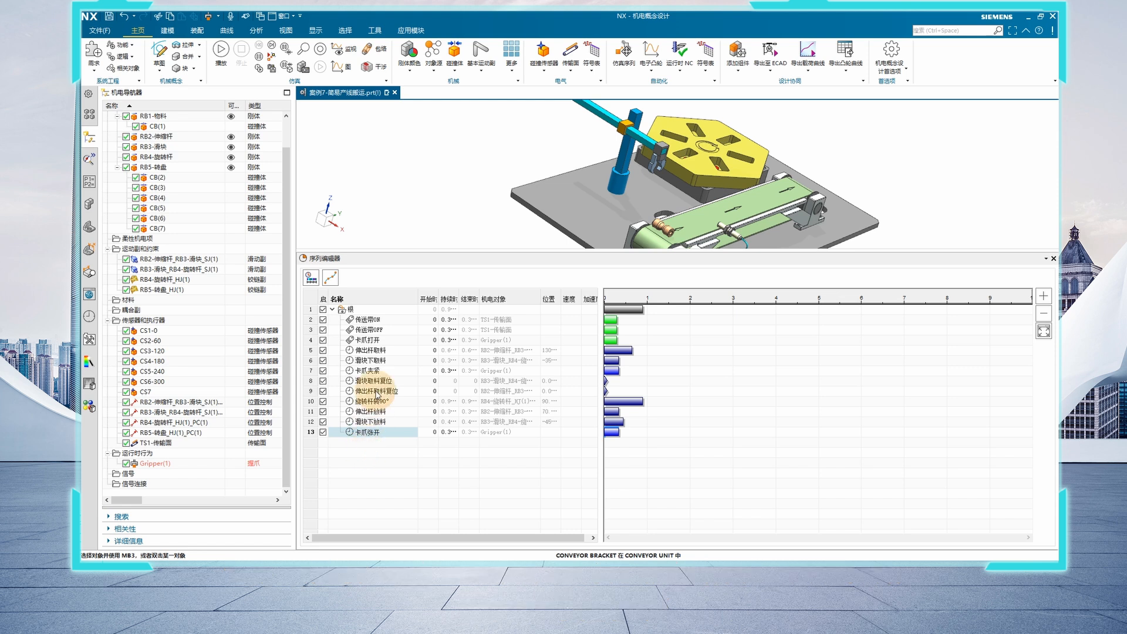
right_click(378, 383)
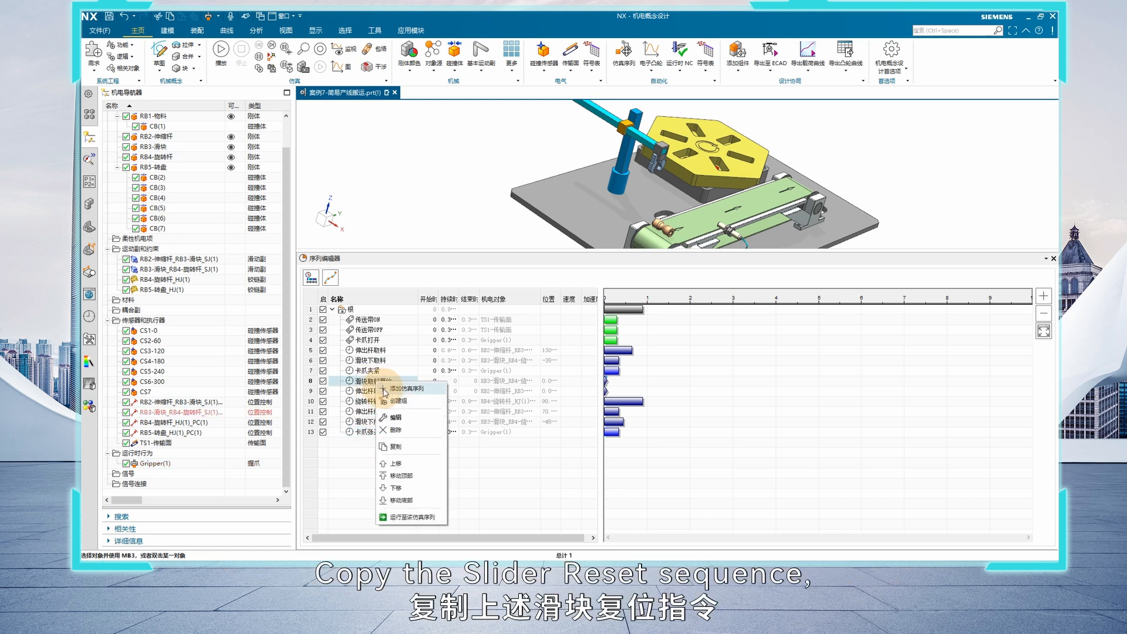
click(394, 447)
right_click(376, 310)
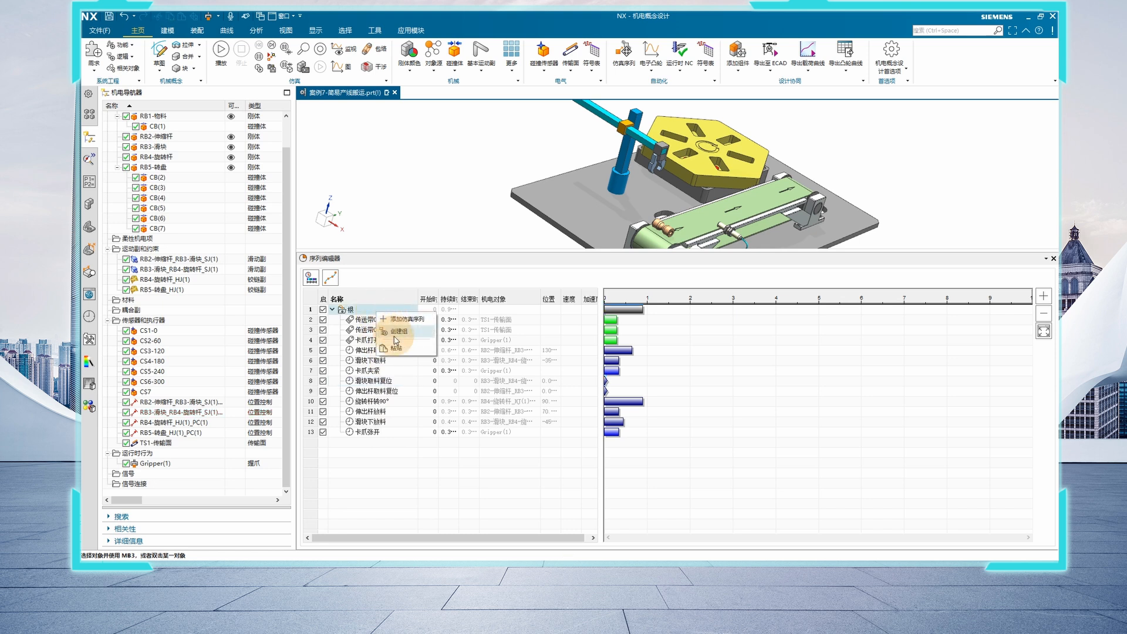
click(393, 345)
Edit the pasted copy of 滑块取料复位, rename it 滑块放料复位 and accept it
double_click(373, 443)
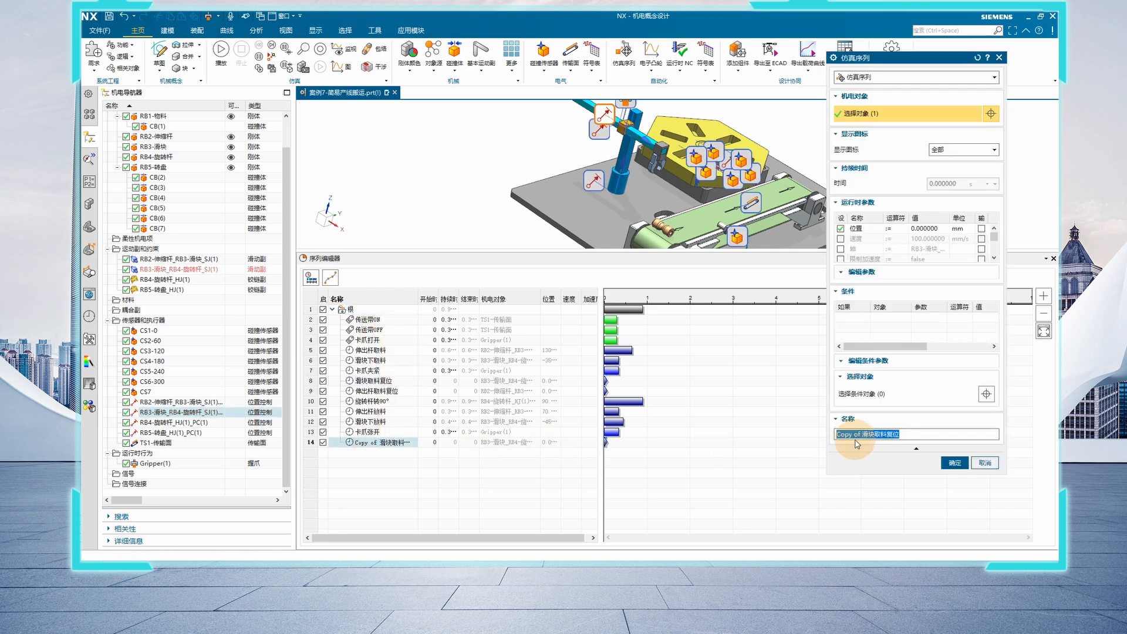
drag(863, 435, 672, 445)
key(BackSpace)
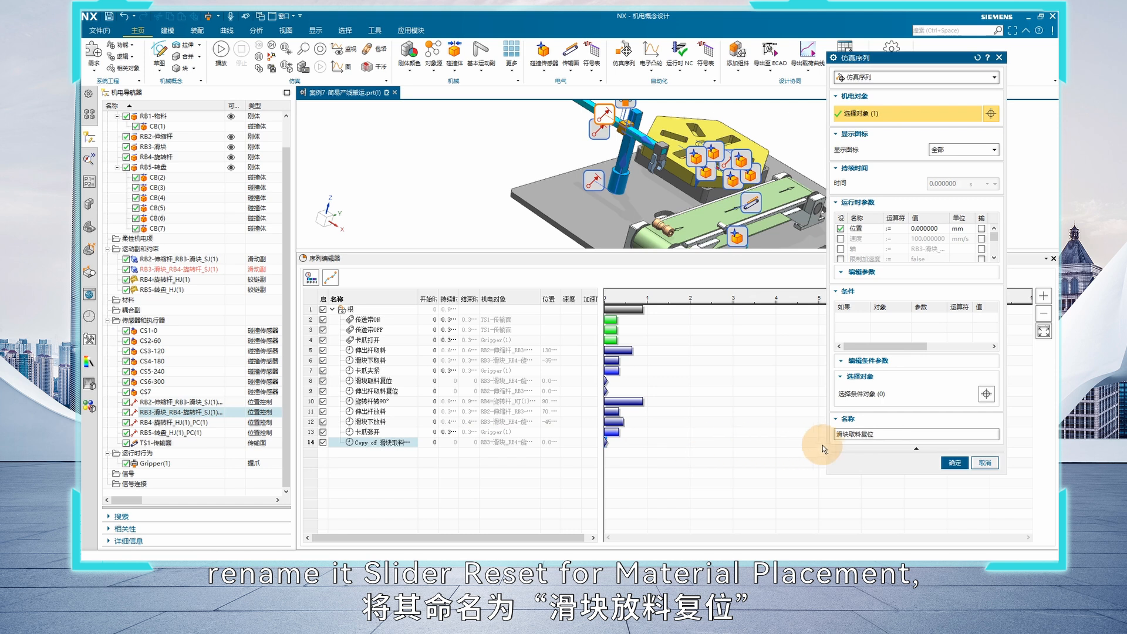
click(854, 437)
key(BackSpace)
text(fang)
key(space)
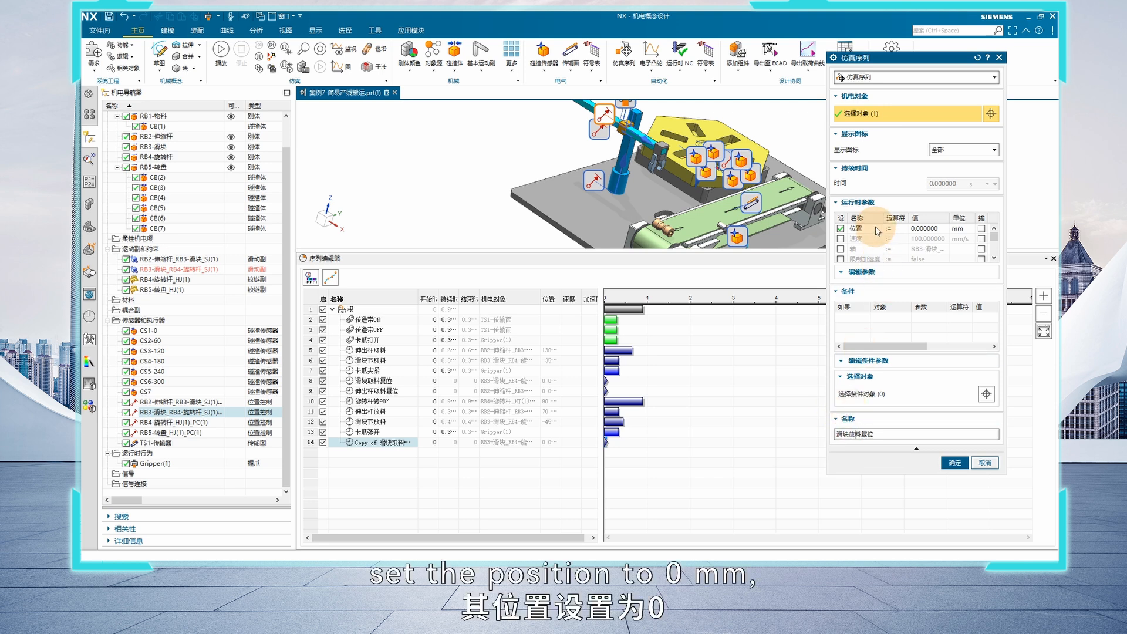
click(955, 463)
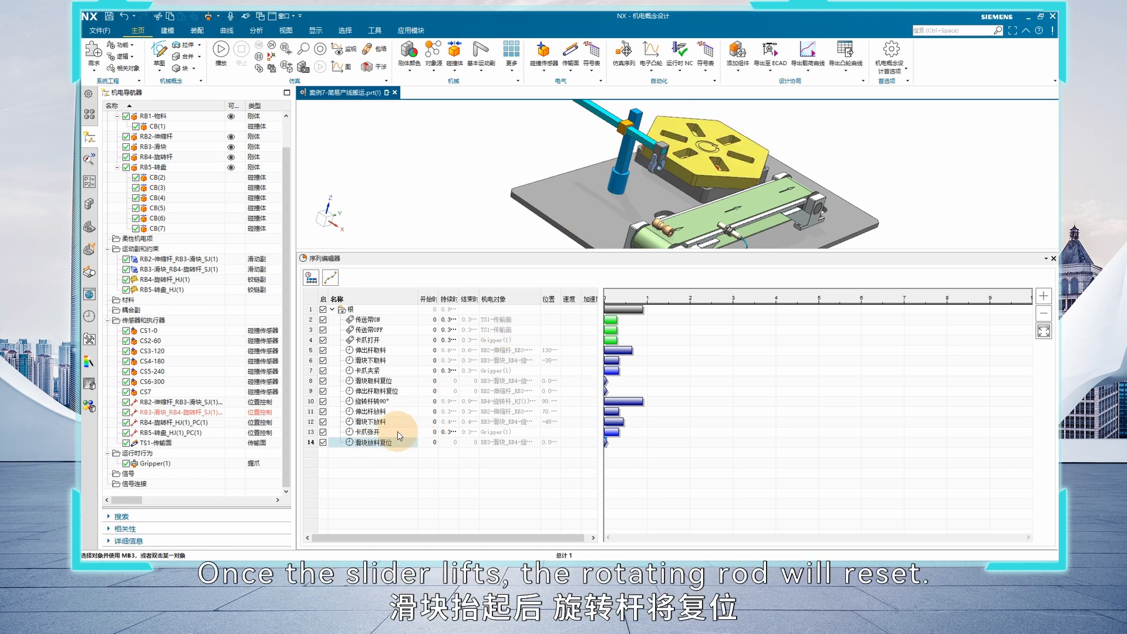
Copy the 旋转杆转90° operation and paste the copy at the end of the root group
right_click(377, 404)
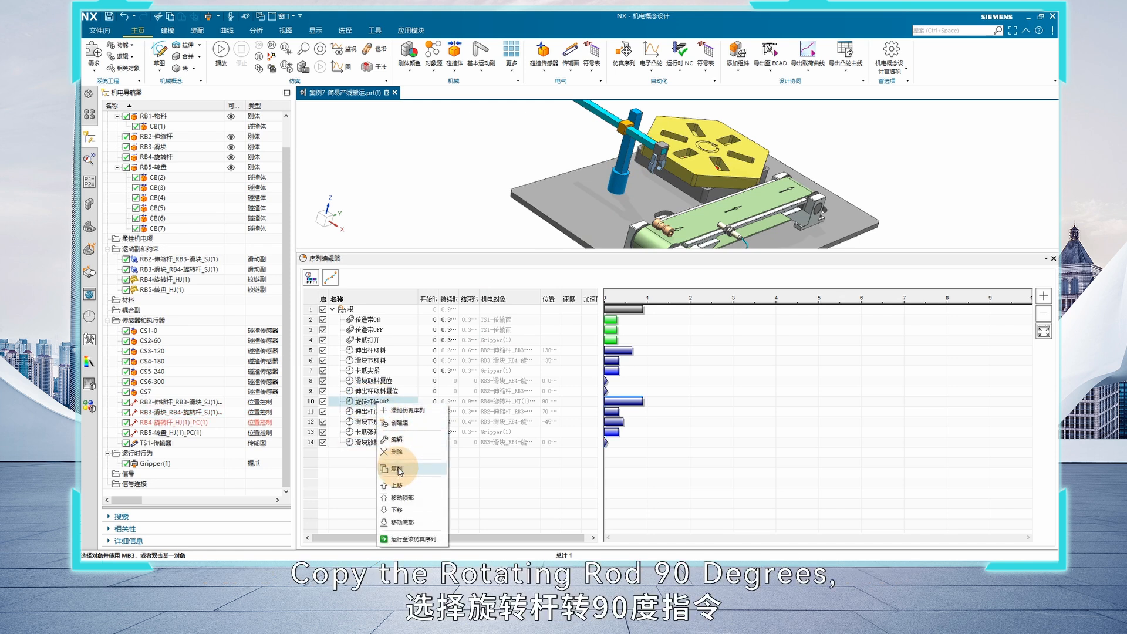
click(399, 469)
right_click(378, 311)
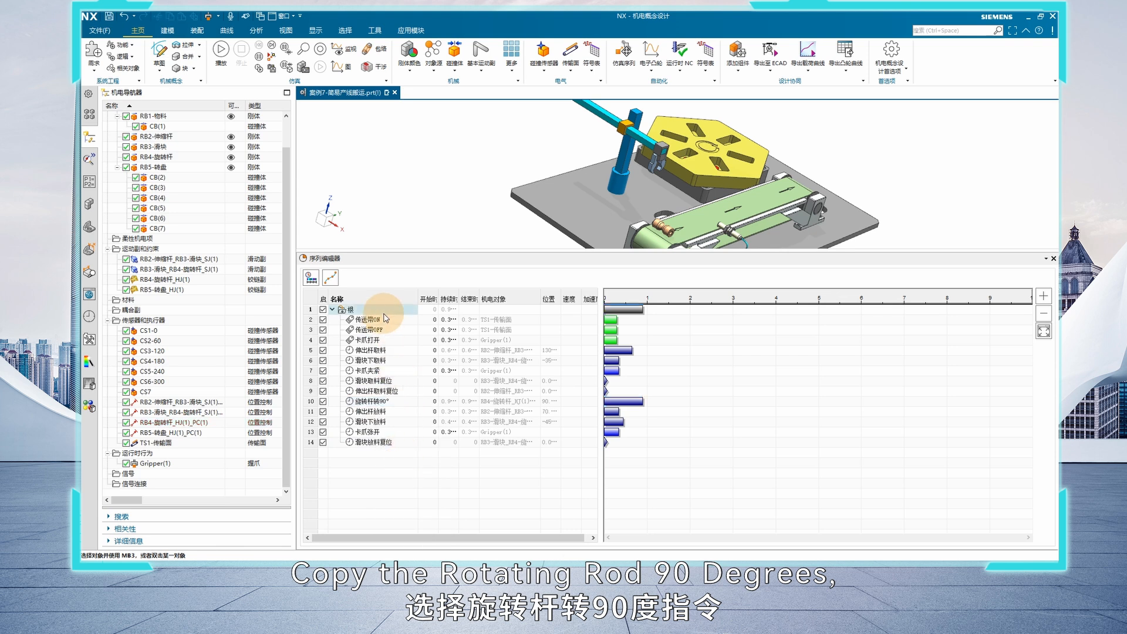
click(404, 350)
Rename the pasted copy of 旋转杆转90° as 旋转杆复位, set its position to 0° and accept it
double_click(381, 452)
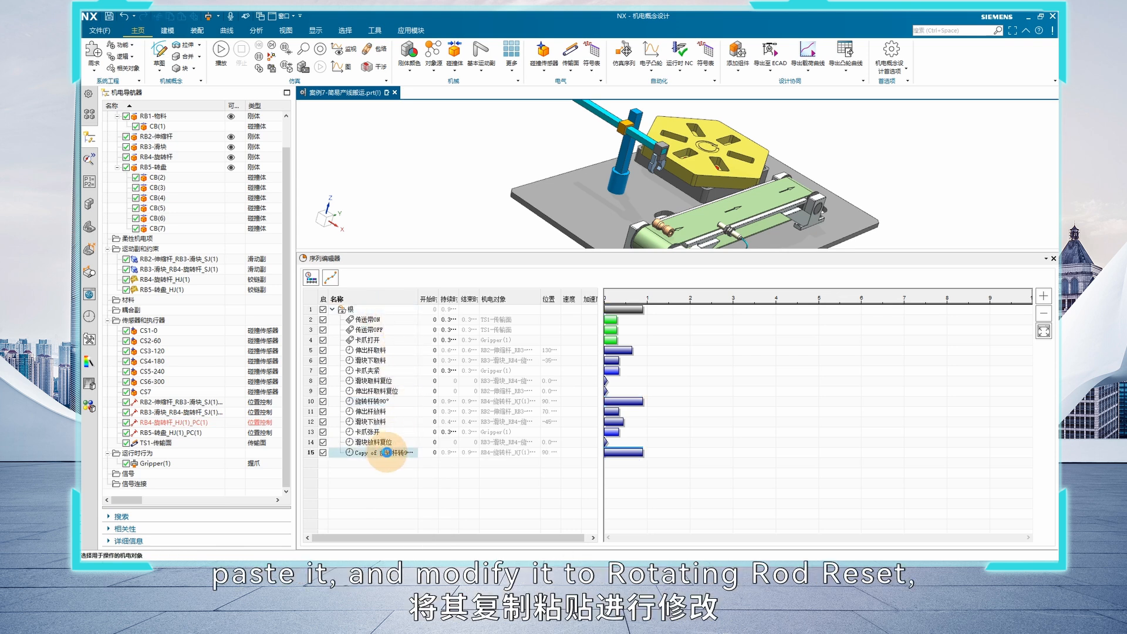
drag(862, 435, 643, 434)
key(BackSpace)
drag(856, 434, 930, 435)
text(fuewi)
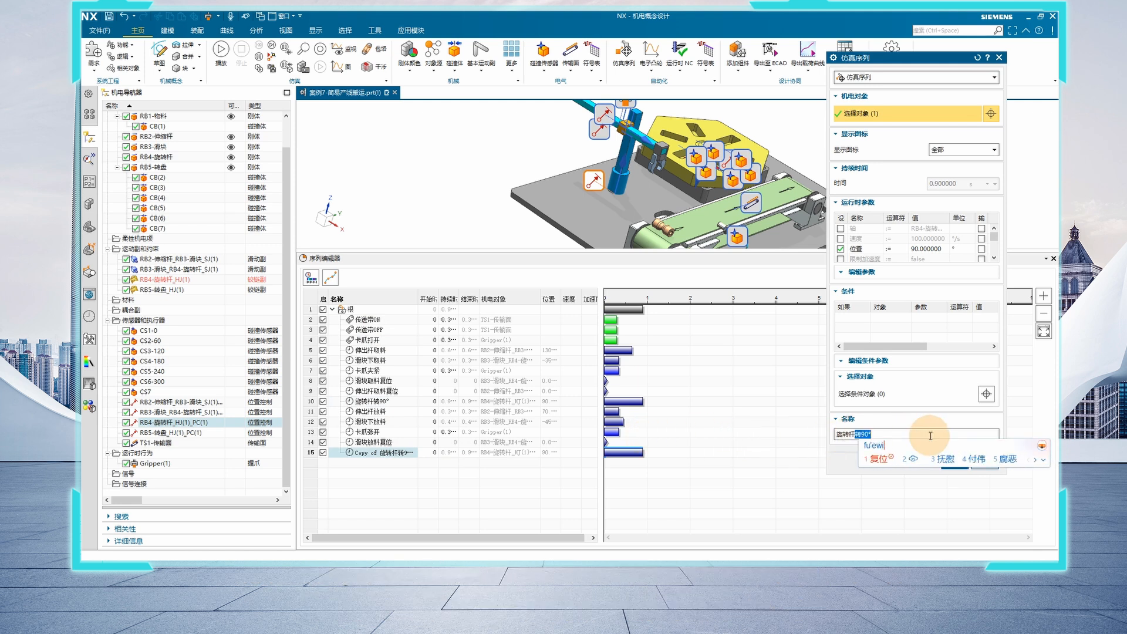
key(space)
click(925, 248)
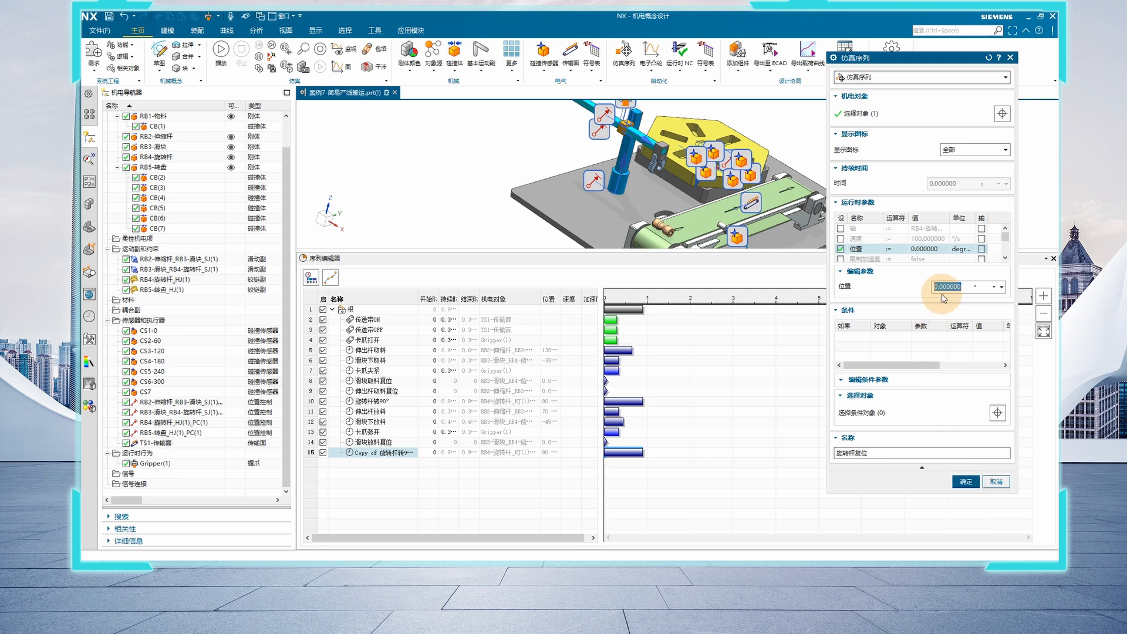
click(965, 480)
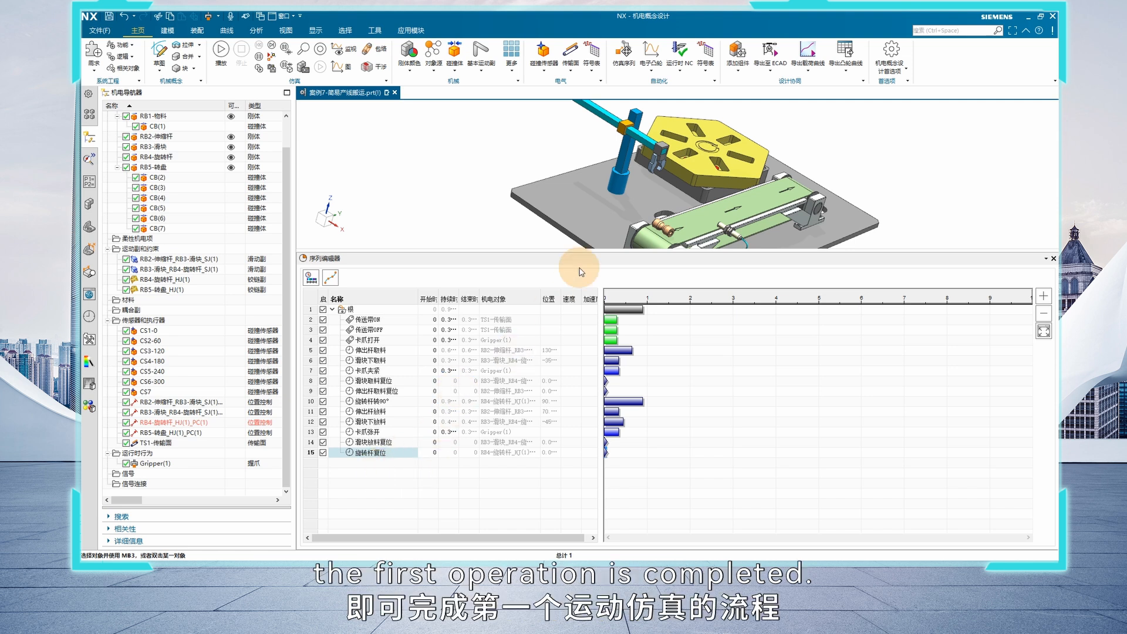
Add a new simulation sequence operation and name it 传送带ON
scroll(552, 193, down, 2)
shift+middle_drag(551, 202, 523, 185)
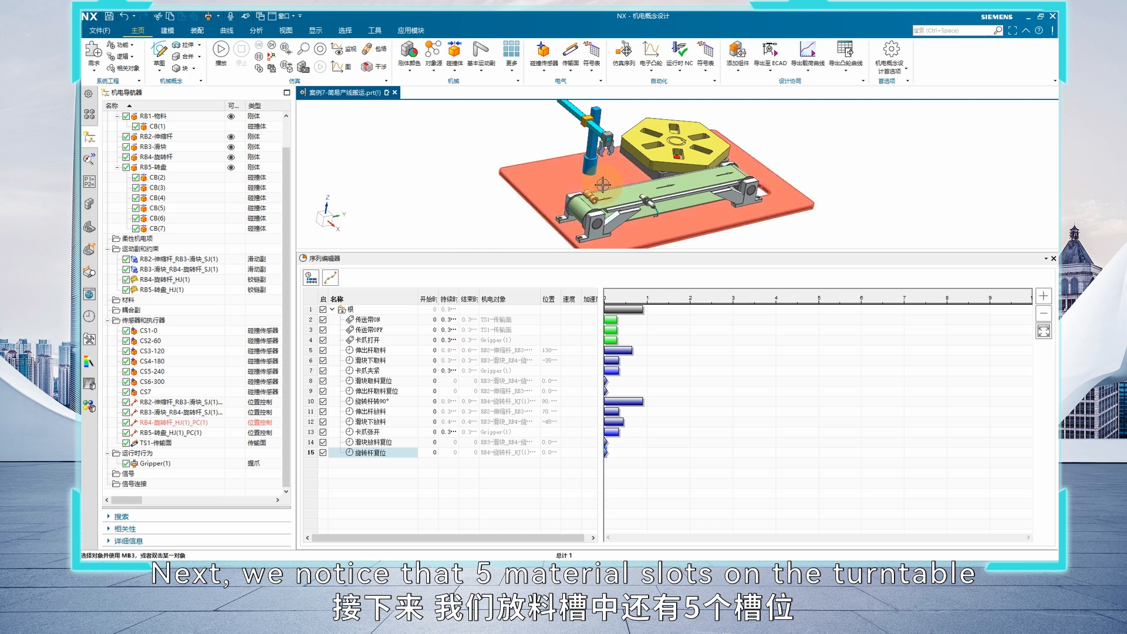
right_click(381, 469)
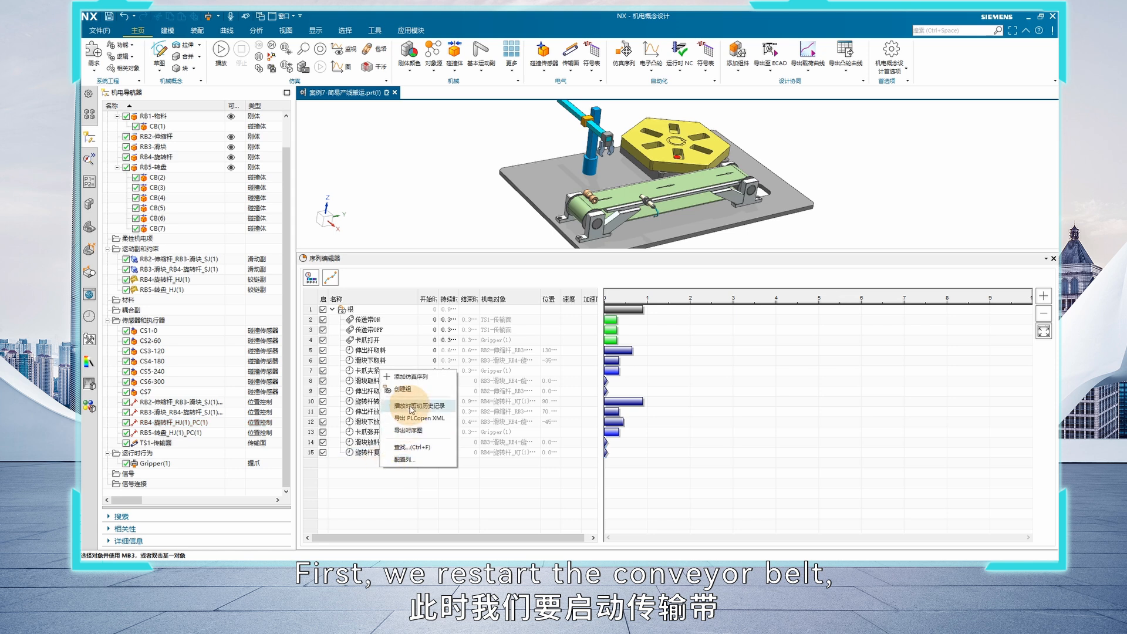
click(410, 374)
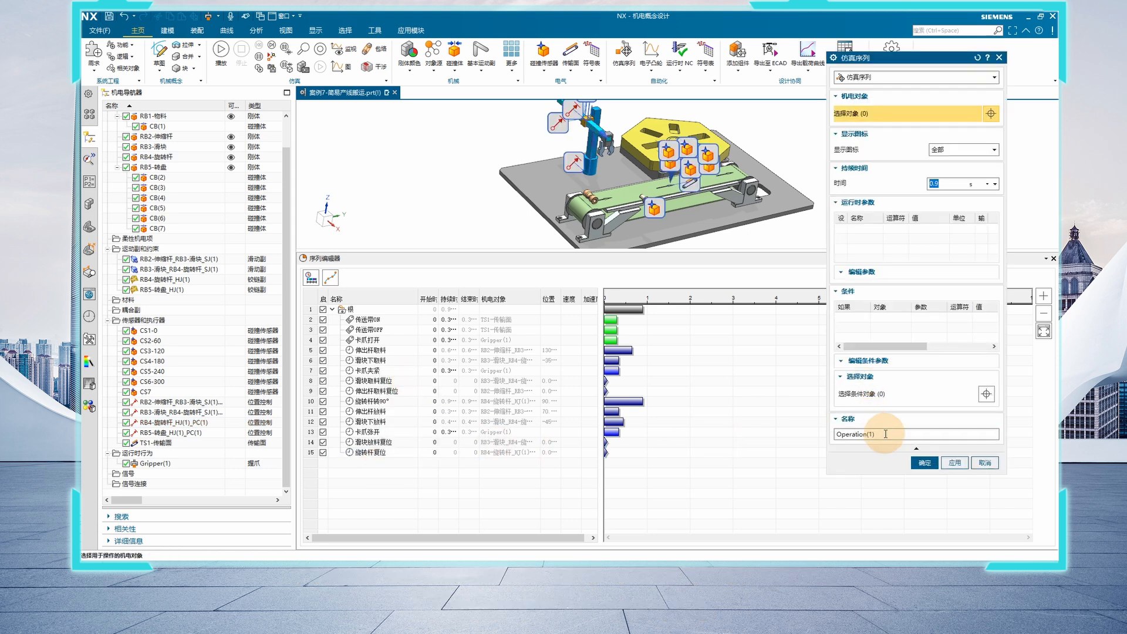
text(chua)
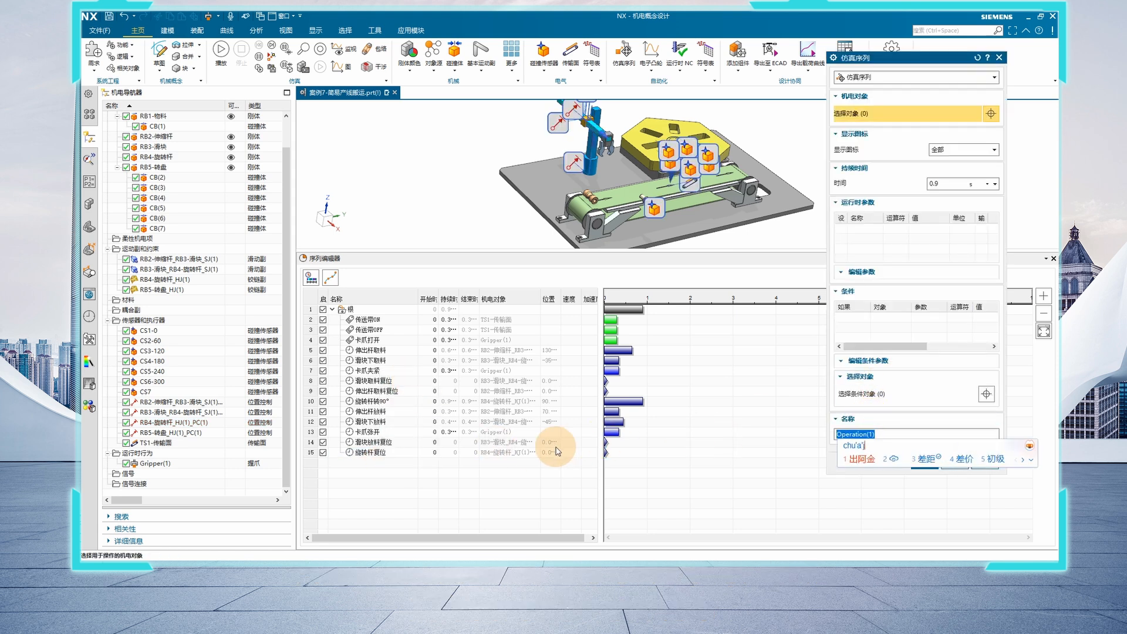
text(传送带)
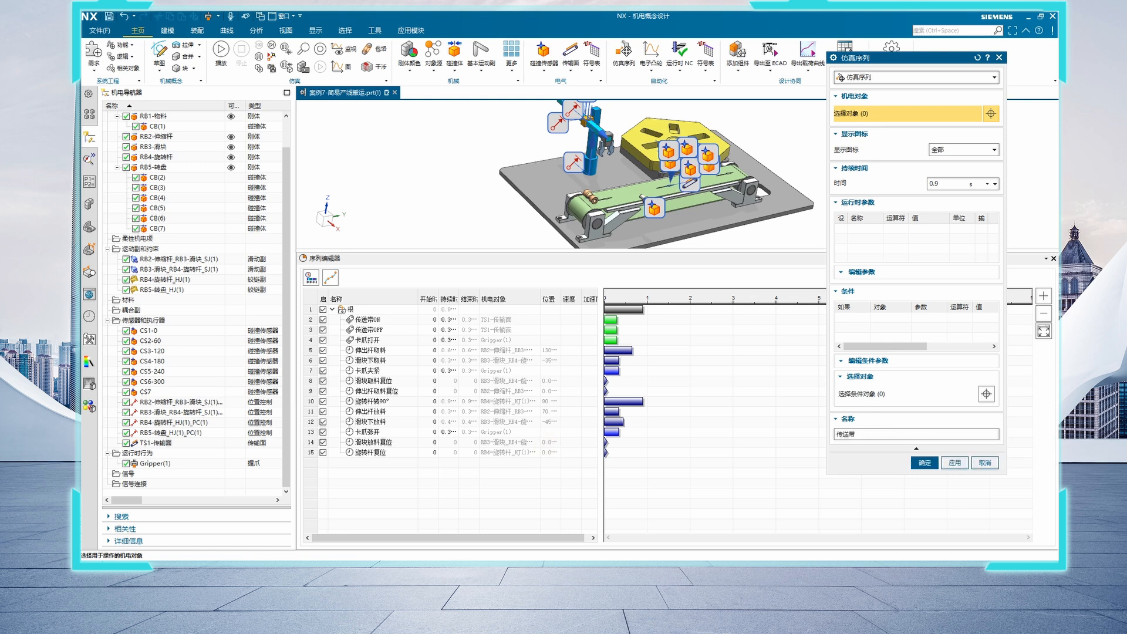
text(O)
key(BackSpace)
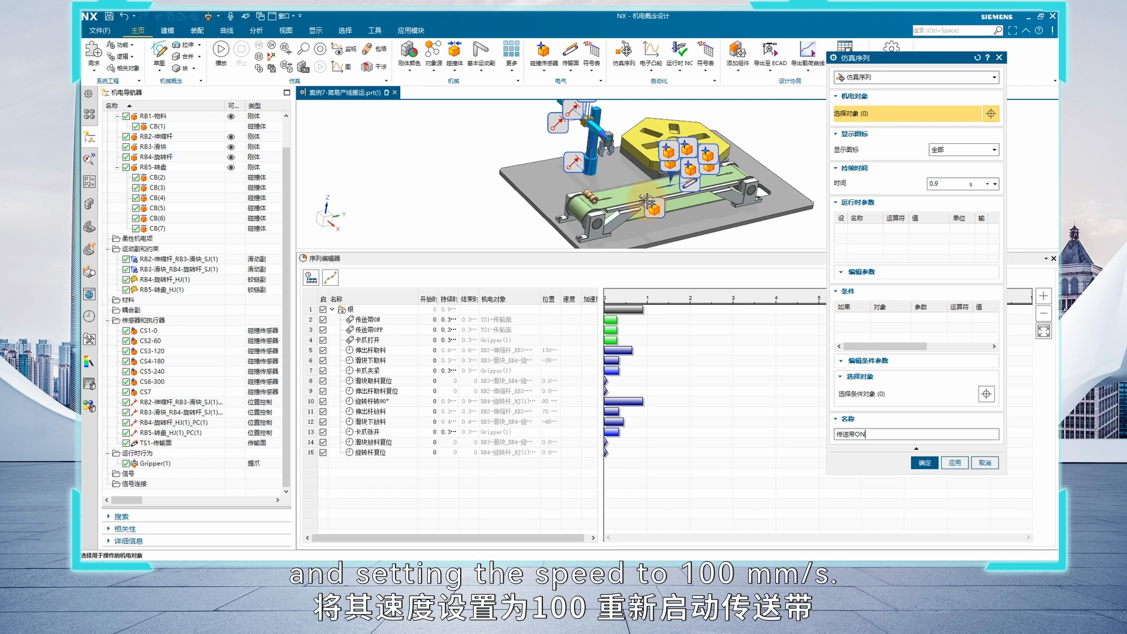
Assign TS1-传输面 to the new 传送带ON operation, enable 平行速度 at 100 mm/s and accept it
click(155, 442)
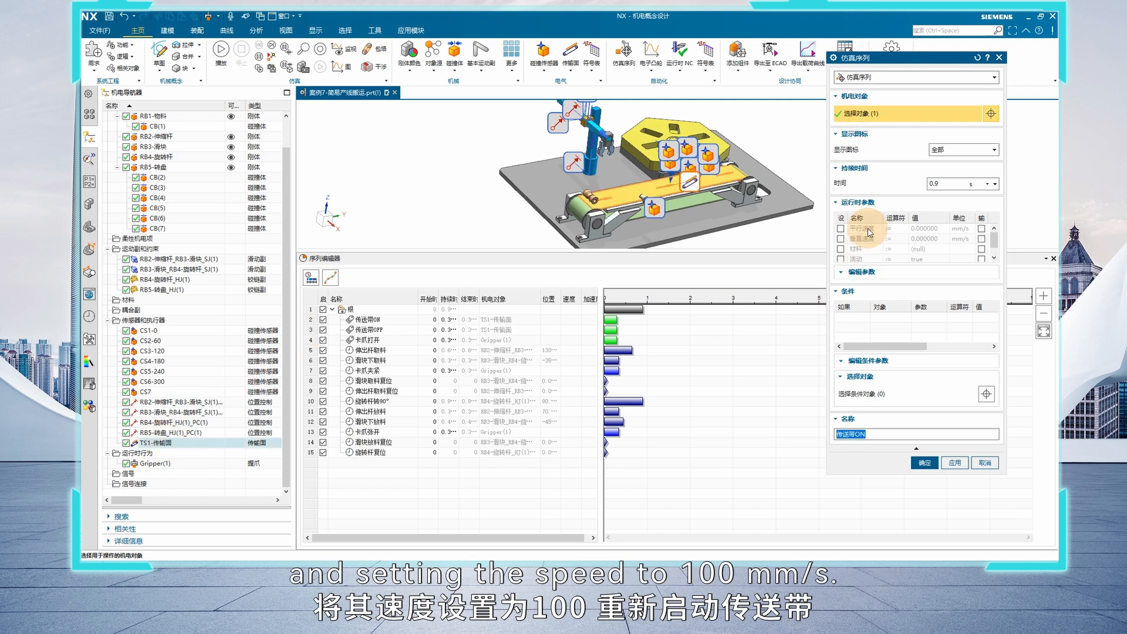
click(840, 229)
click(935, 285)
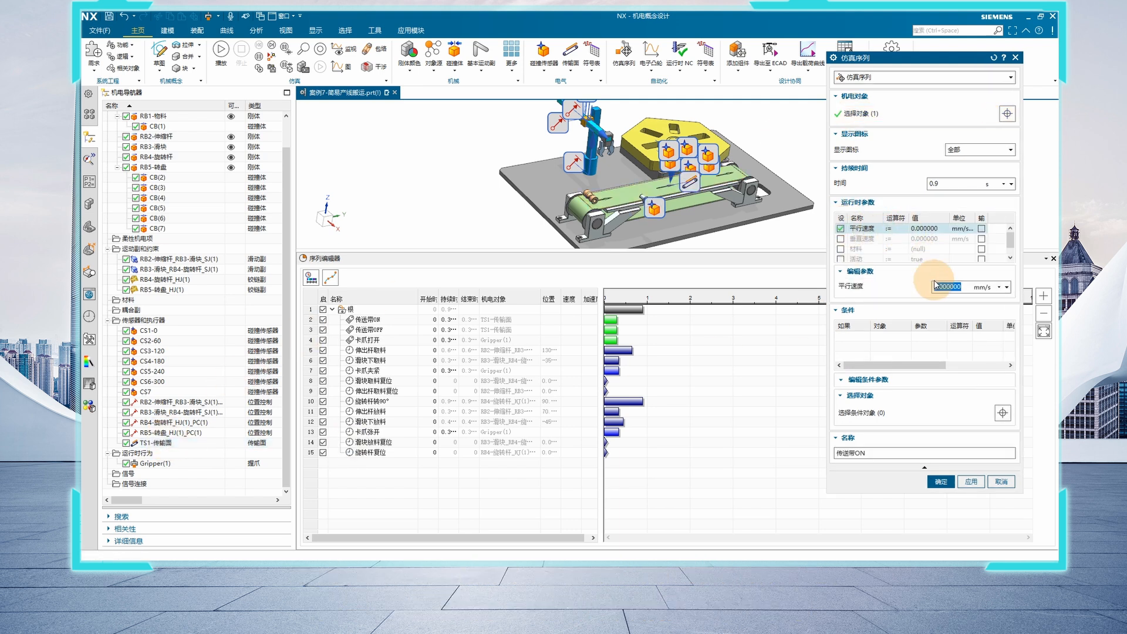
click(935, 287)
text(10)
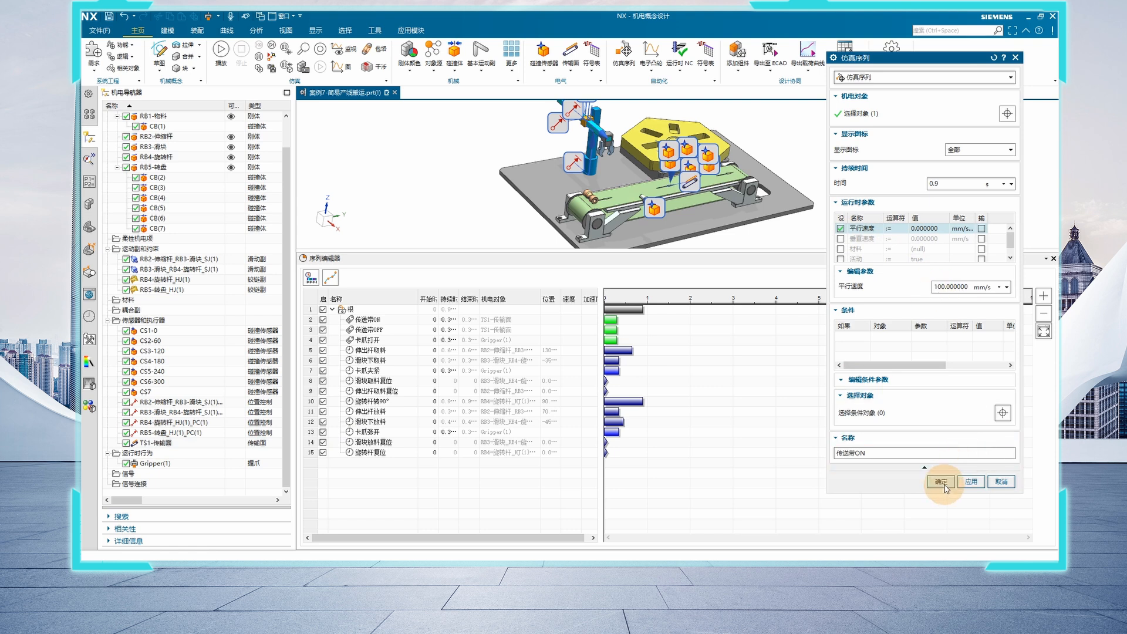
click(941, 481)
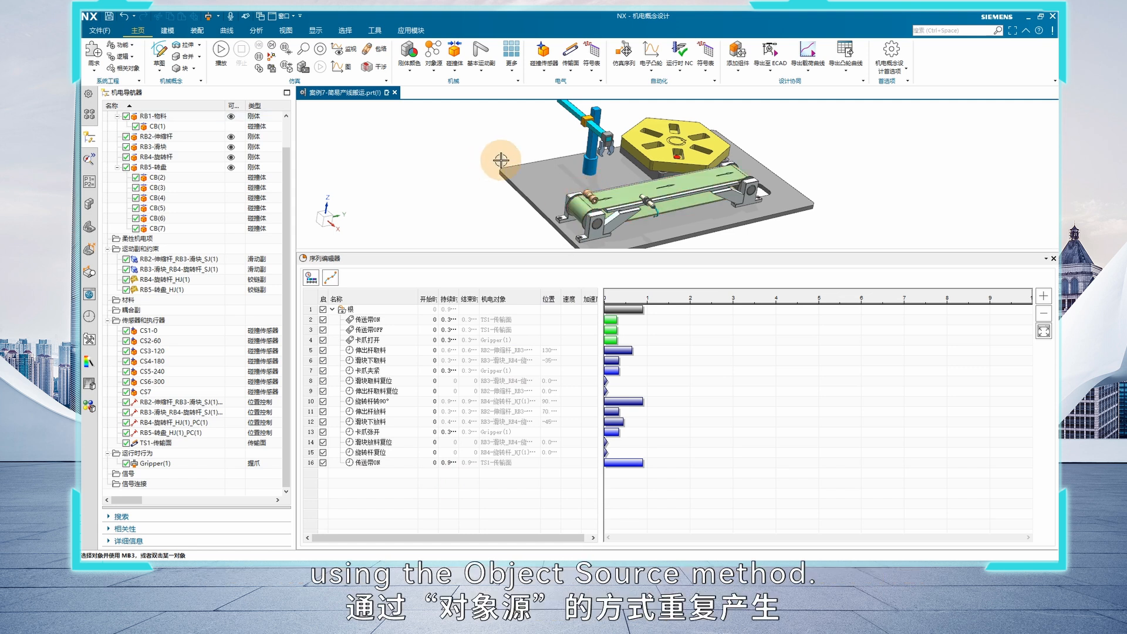
Add a new simulation sequence operation and name it 物料源
right_click(380, 472)
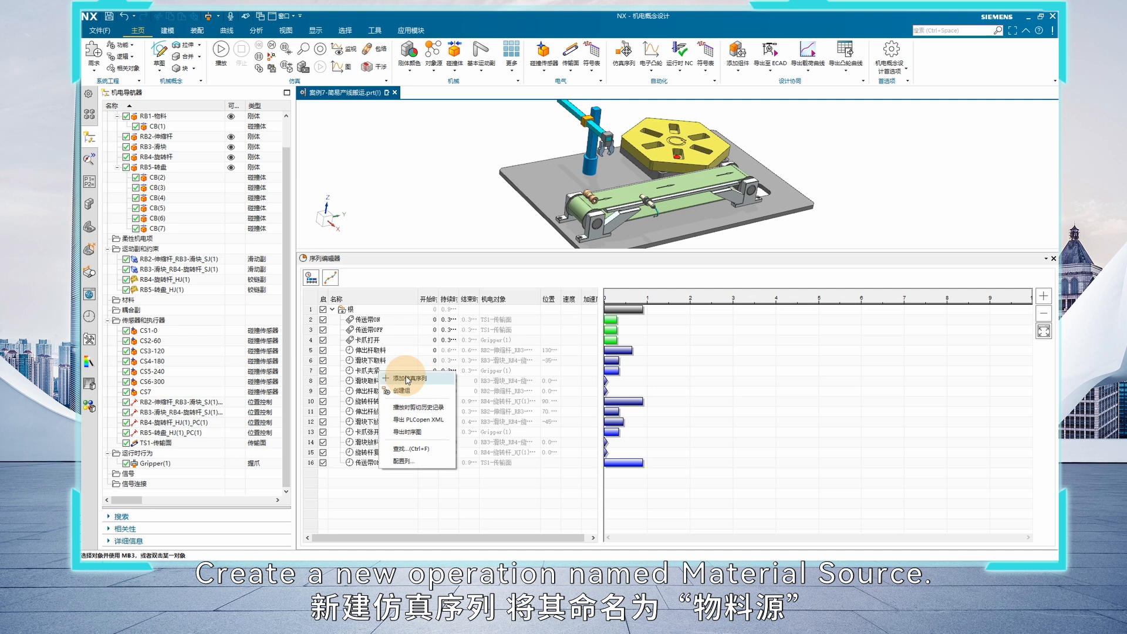
click(406, 380)
triple_click(863, 435)
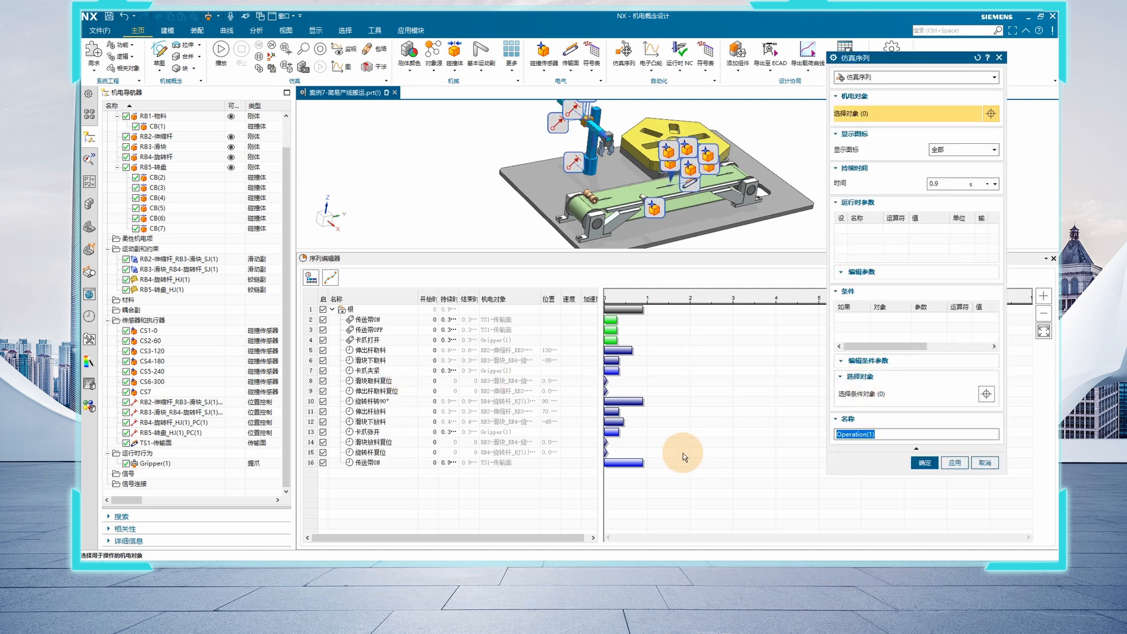
text(wul)
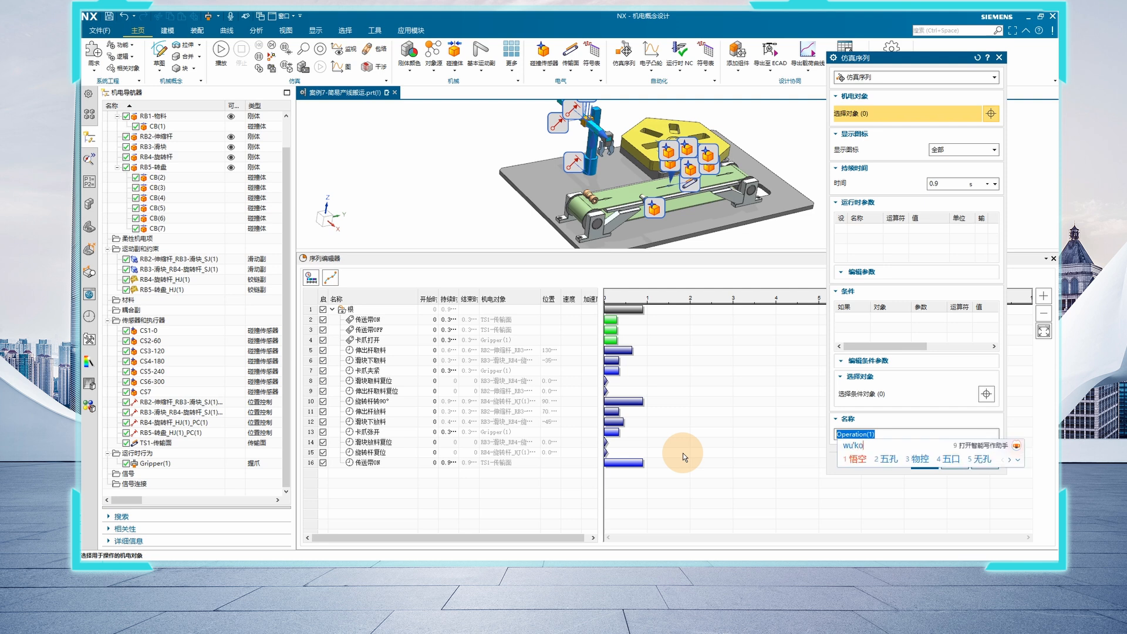
key(space)
text(yuan)
key(space)
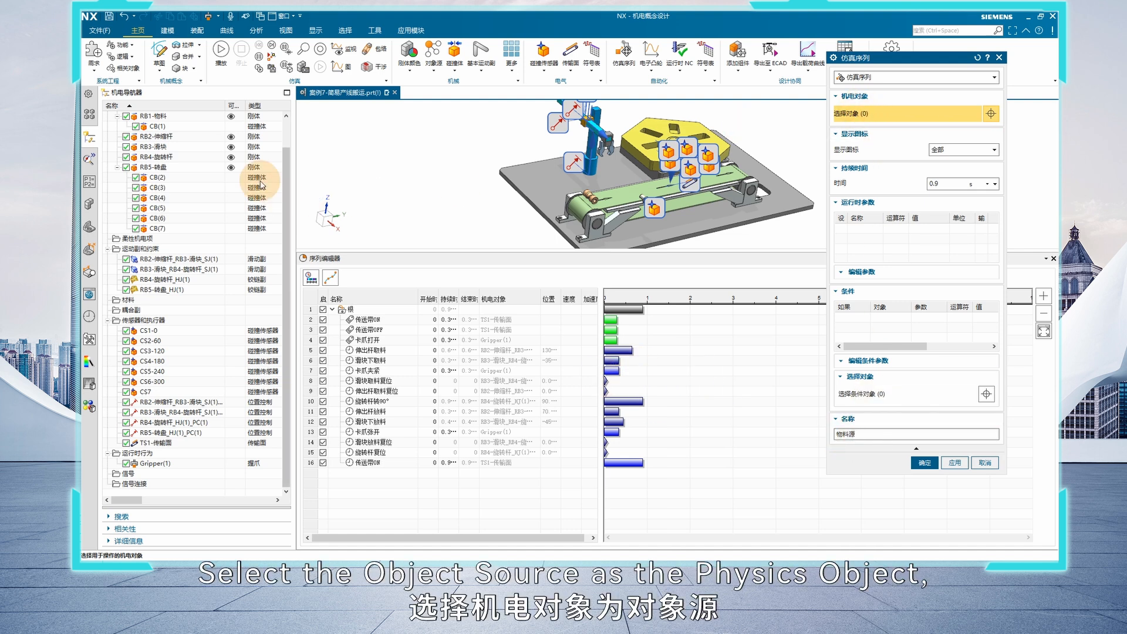
Assign ObjectSource(1) to the 物料源 operation and enable its 活动 parameter with the value true
scroll(197, 126, up, 1)
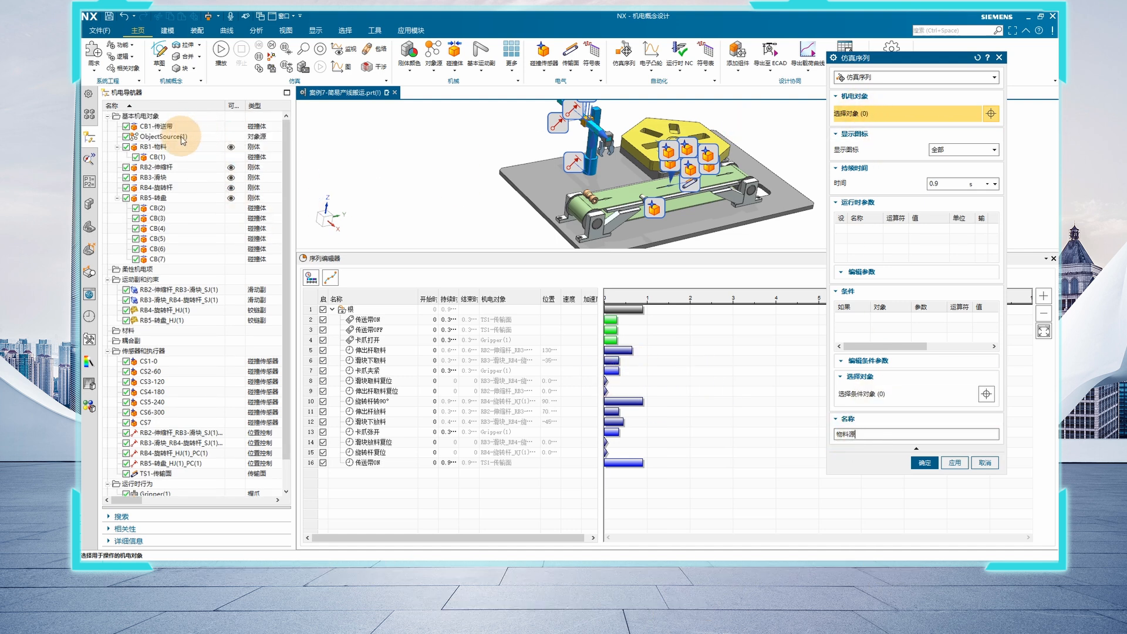
click(183, 137)
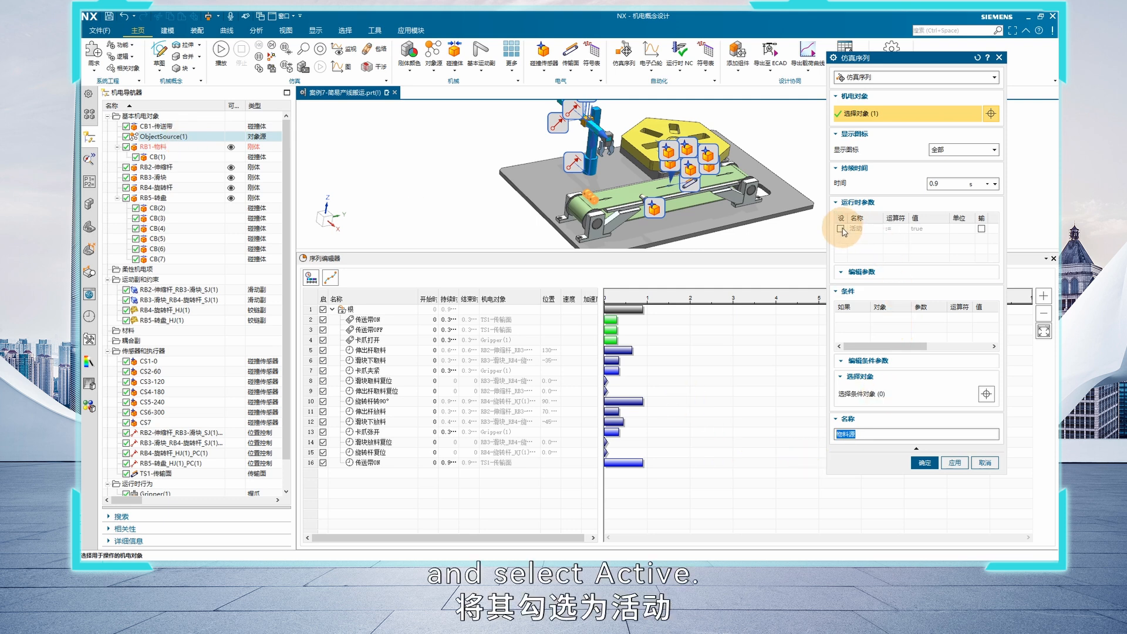
click(841, 229)
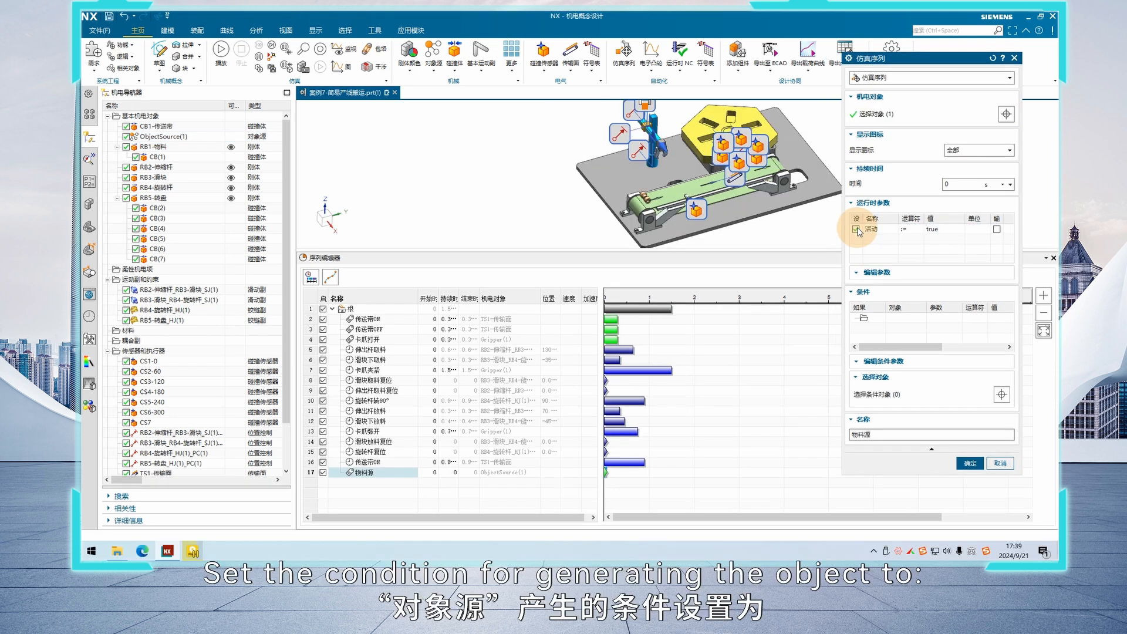
Set the 物料源 operation's condition to CS6-300 已触发 == false and accept the operation
click(887, 395)
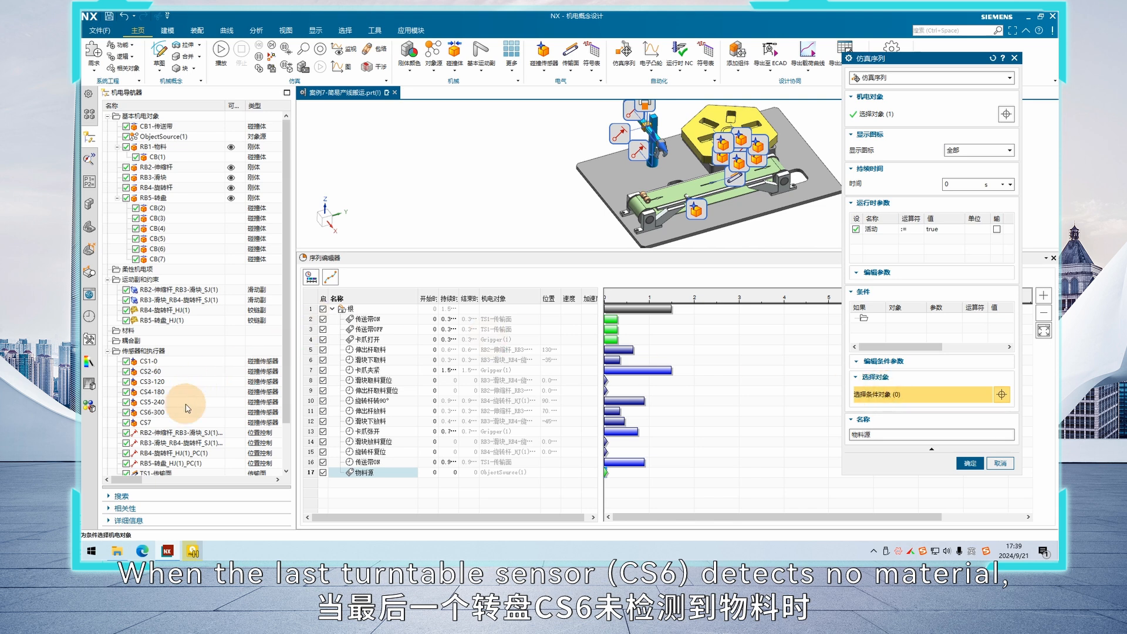
scroll(758, 145, down, 3)
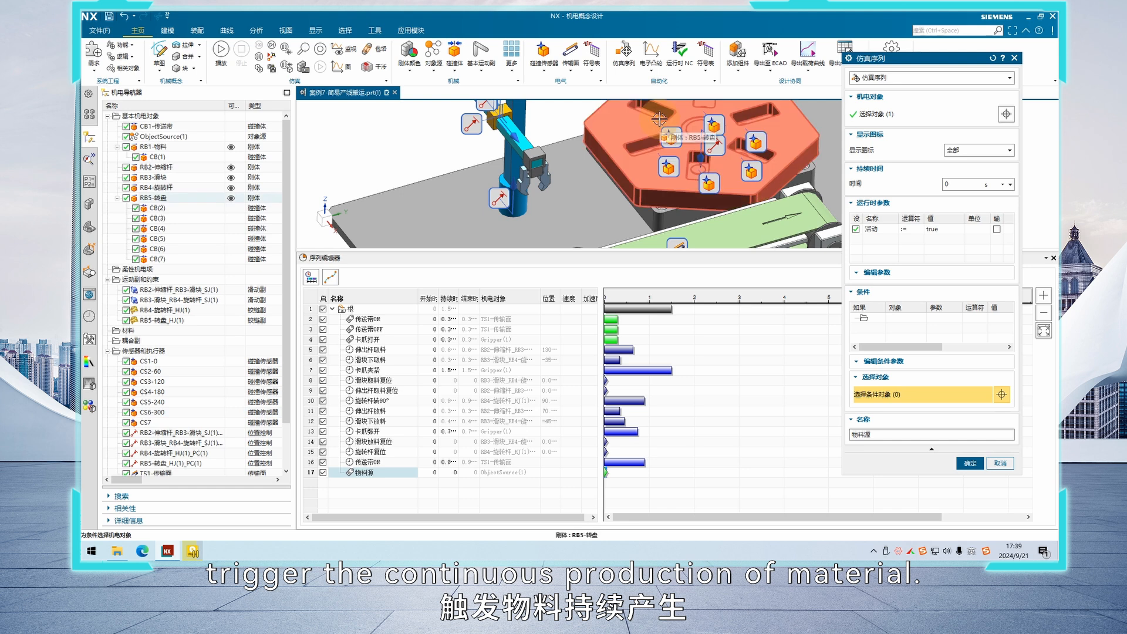
click(157, 412)
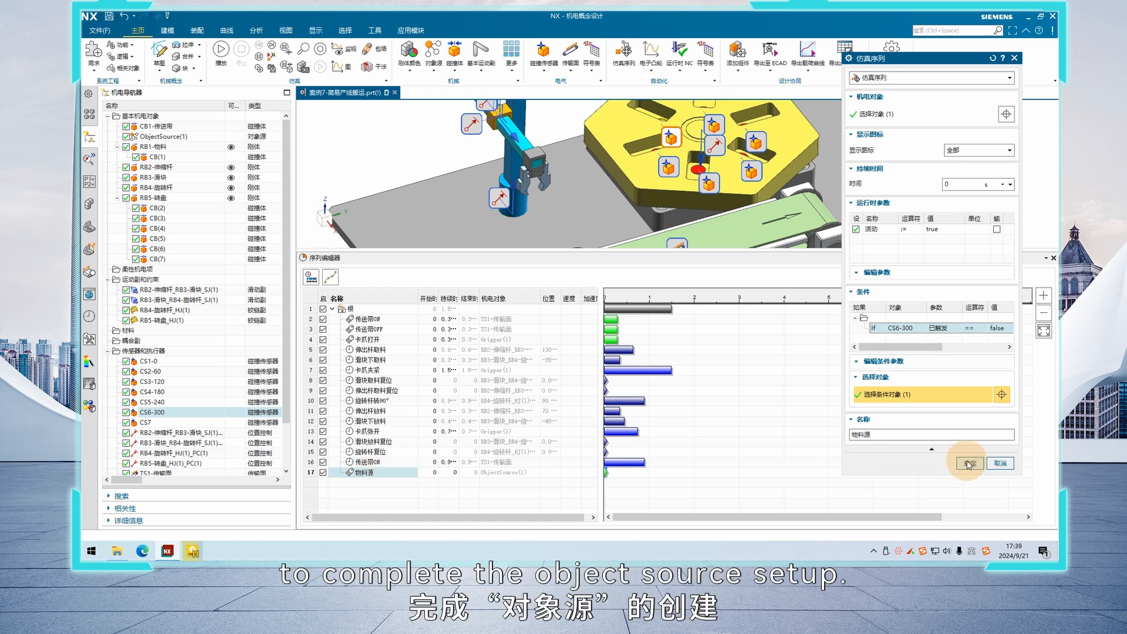
click(969, 464)
scroll(733, 217, down, 2)
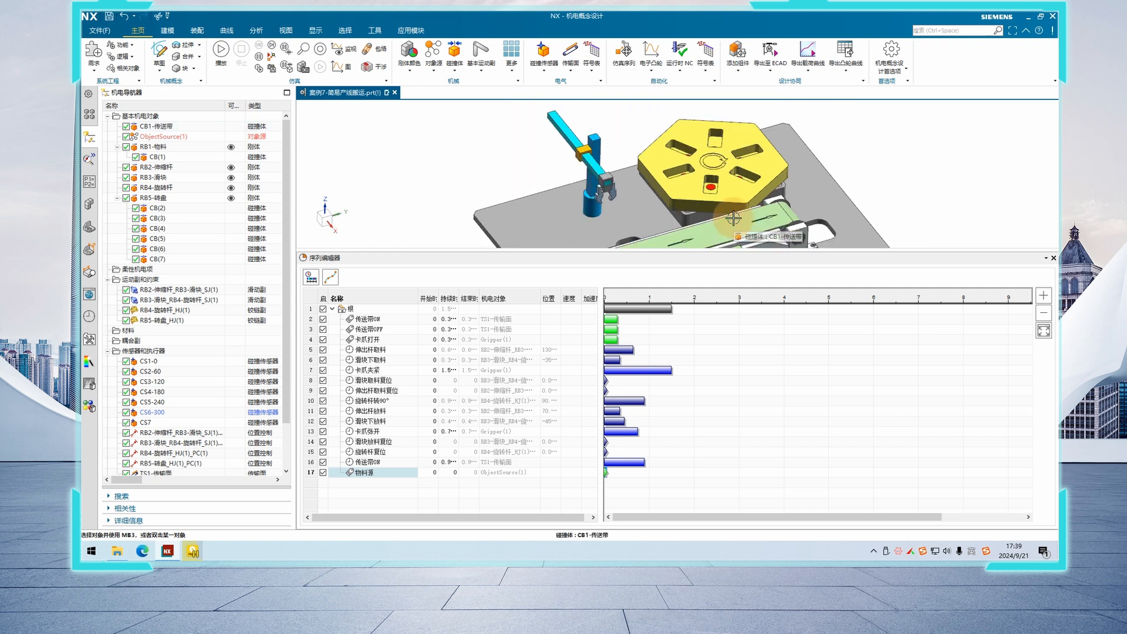